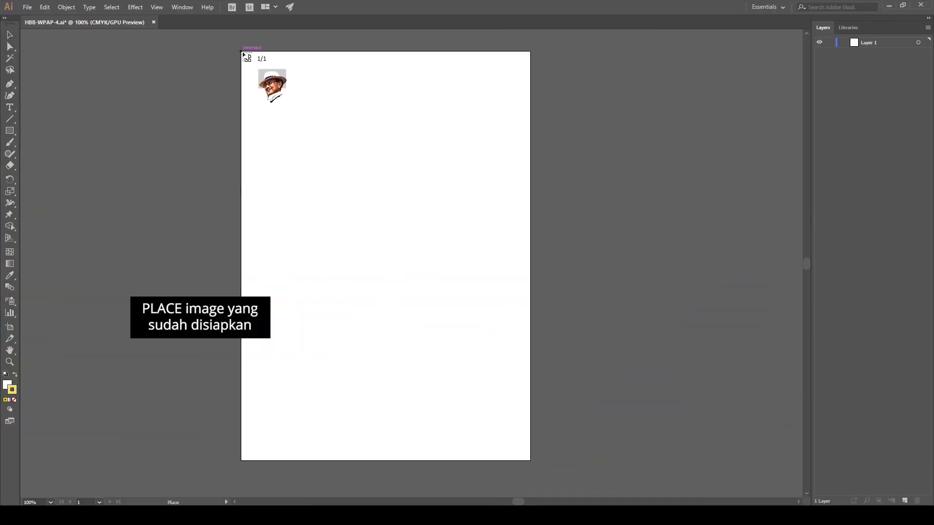
Place the portrait photo, then add a new empty Layer 2 above the photo layer.
left_click(242, 52)
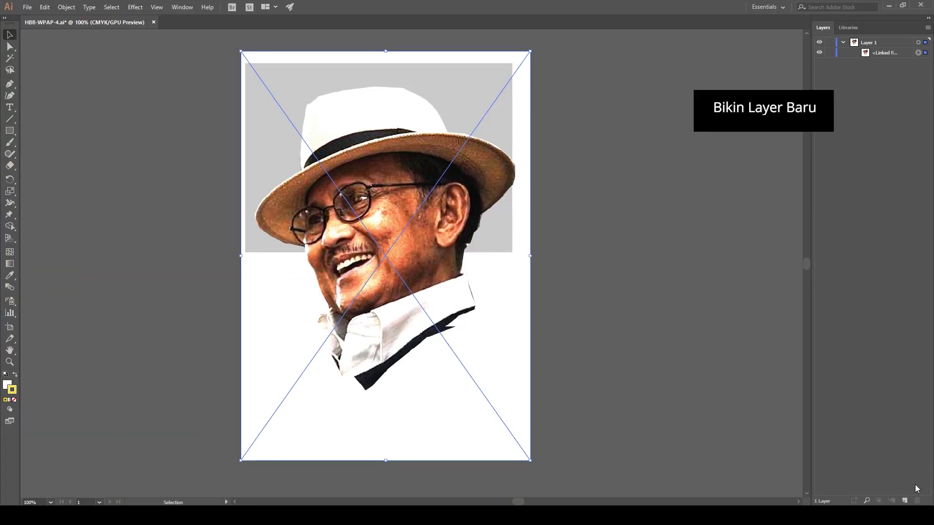
left_click(893, 43)
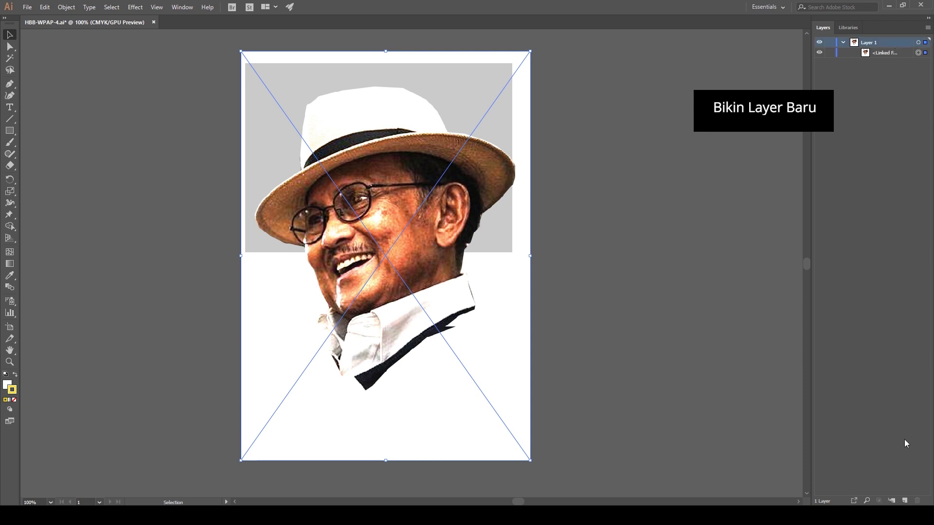
left_click(905, 501)
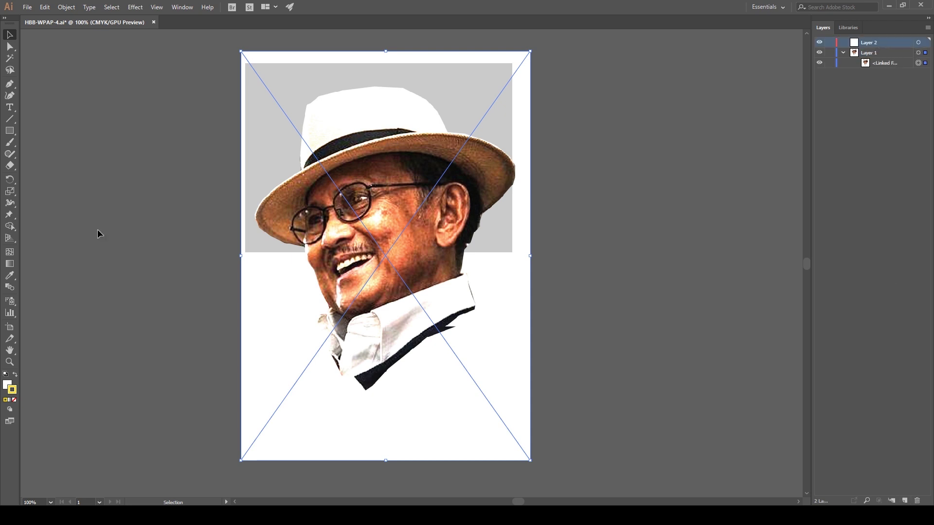
left_click(10, 84)
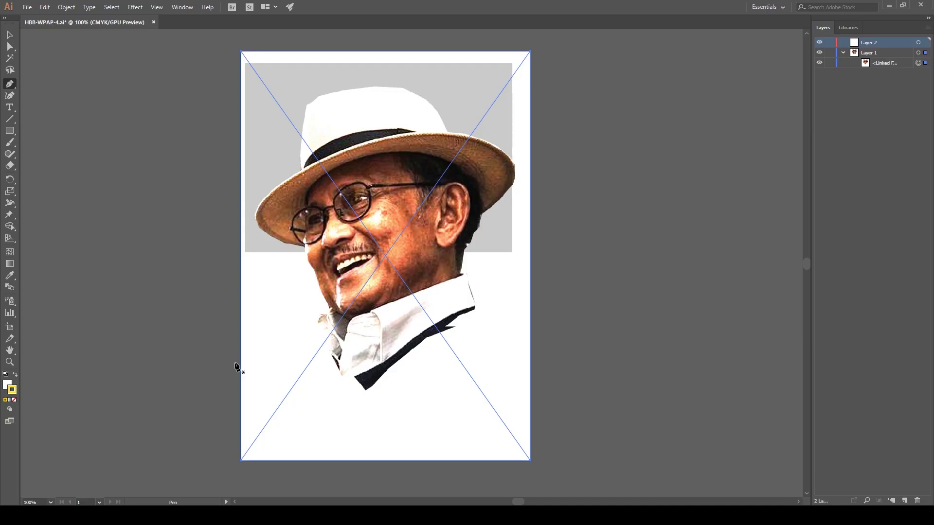
Draw a line from the artboard's left edge through the collar down to the bottom edge.
left_click(241, 356)
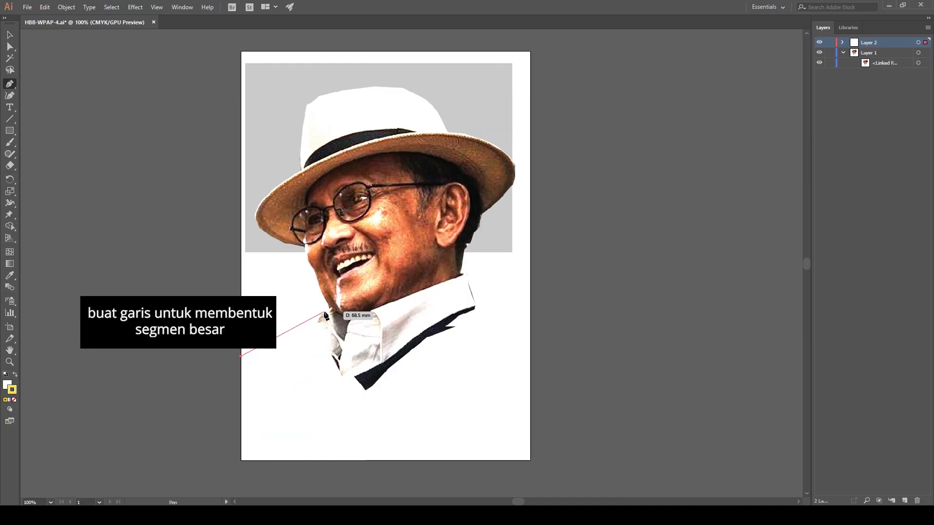
left_click(329, 309)
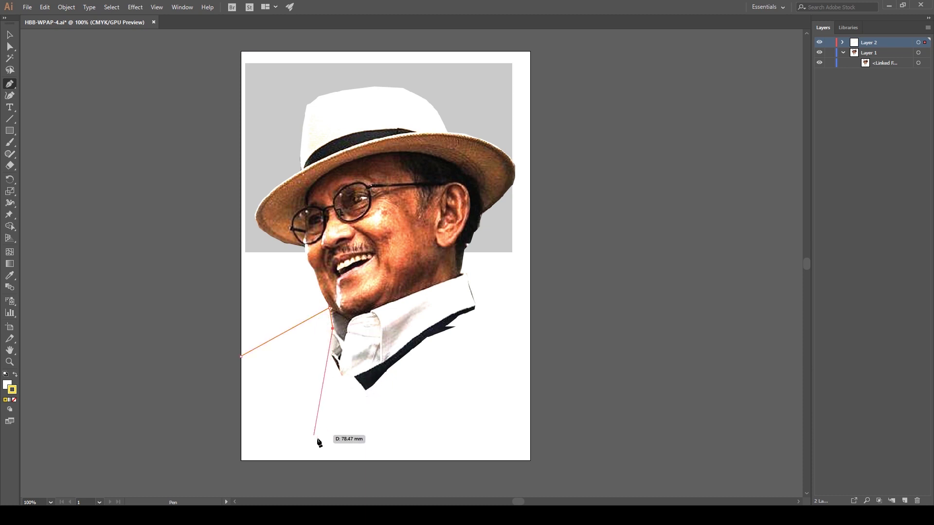
left_click(331, 357)
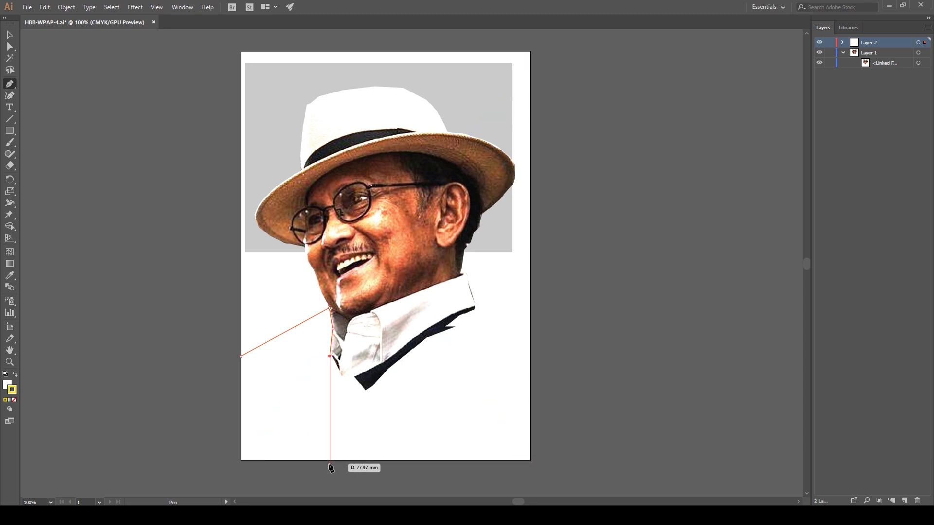
left_click(330, 462)
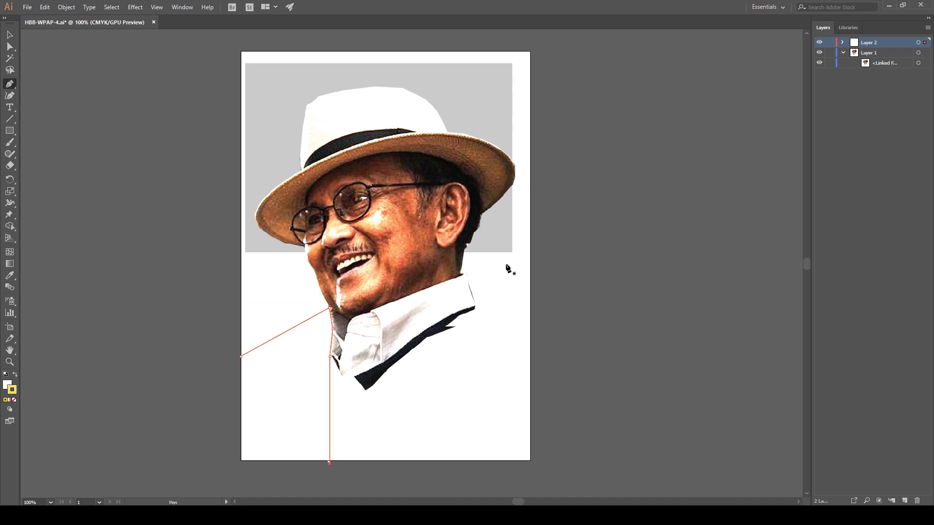
Draw an unfilled line from the right shoulder along the collar down the shirt front.
left_click(536, 249)
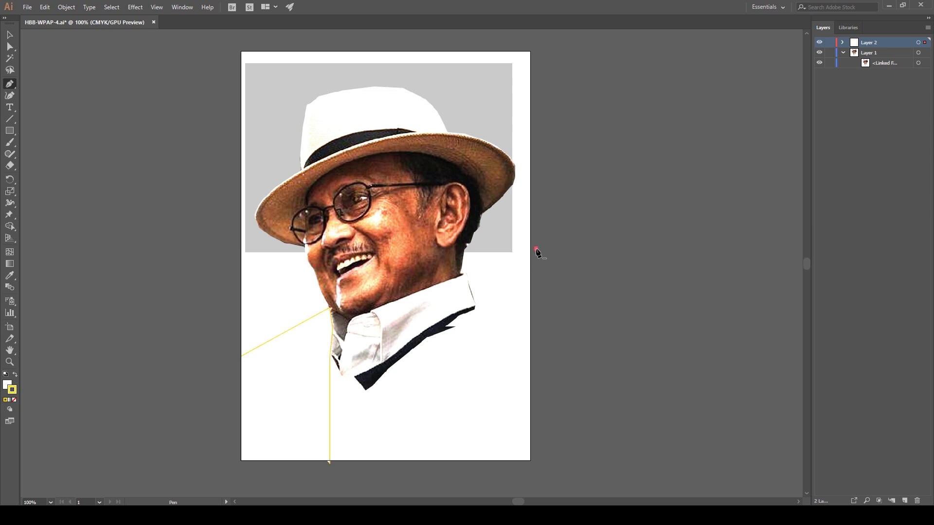
left_click(354, 315)
left_click(345, 337)
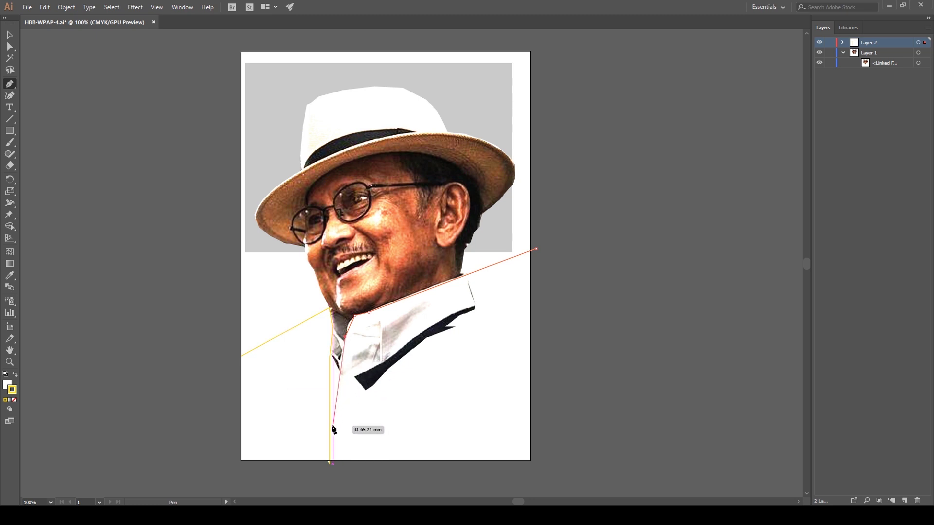
left_click(330, 402)
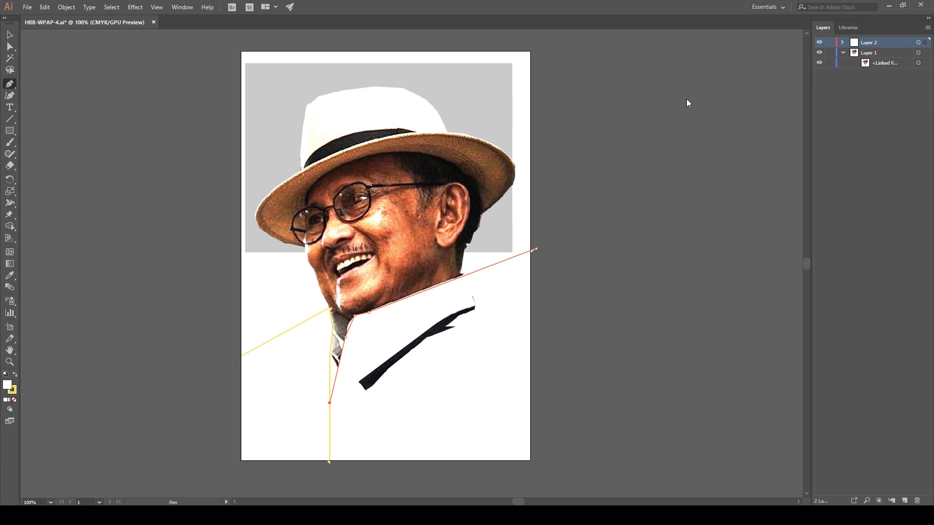
key("slash")
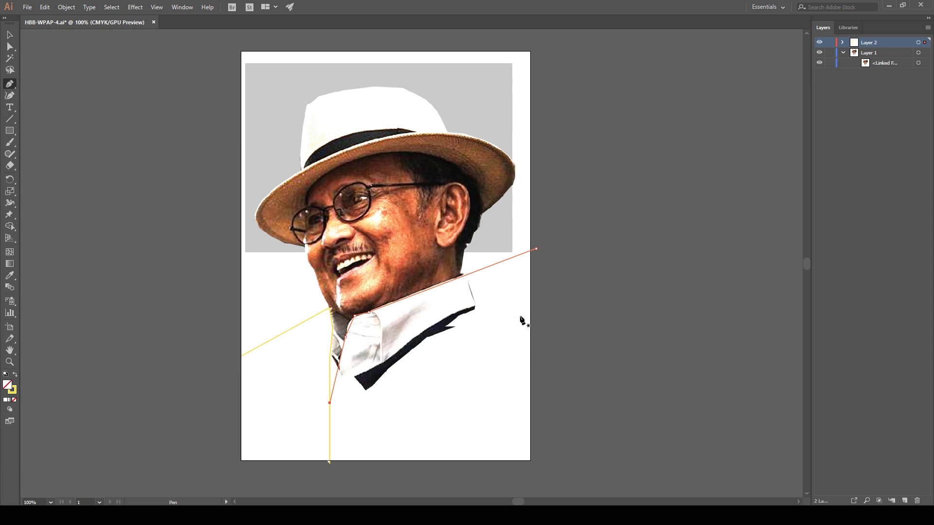
Add a short line on the left shoulder and select the first left-side path.
left_click_drag(307, 356, 310, 368)
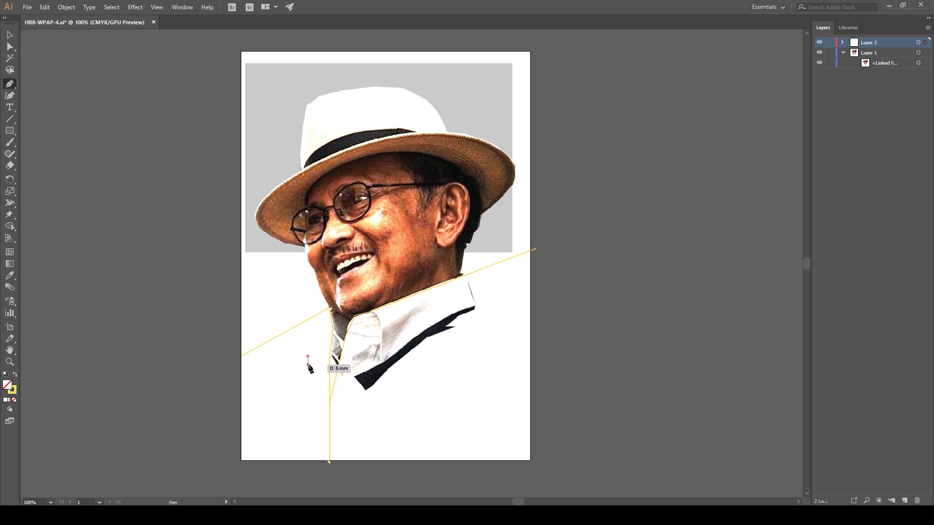
left_click_drag(310, 368, 314, 358)
left_click(8, 37)
left_click(308, 371)
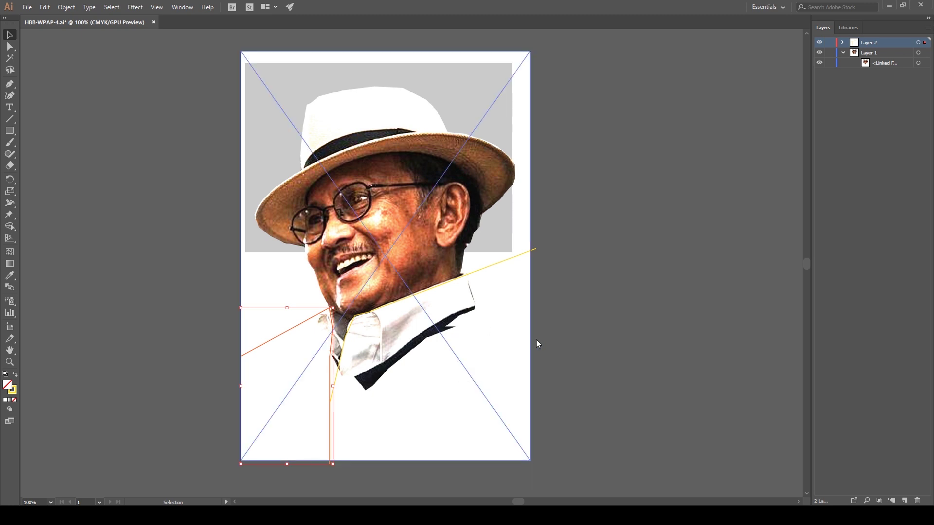
Draw lines from the collar to the right edge and down the shirt front.
left_click(9, 84)
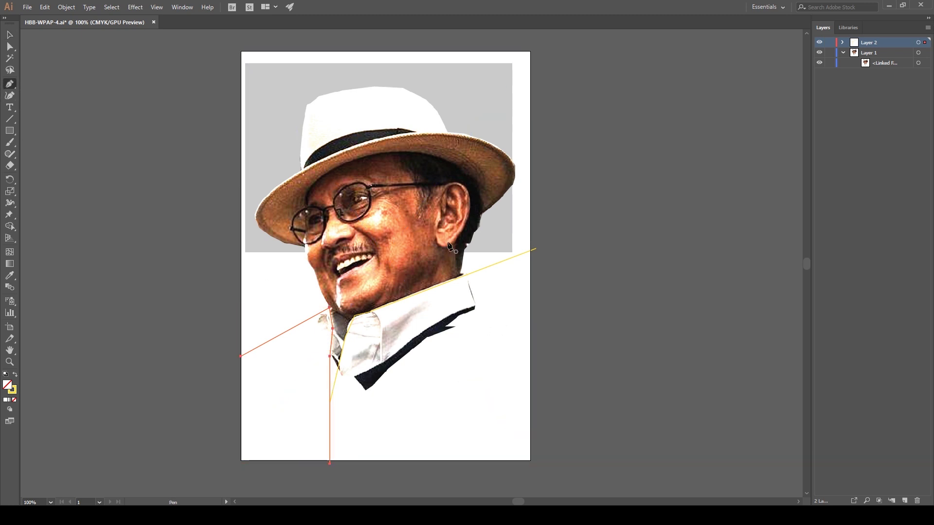
left_click(465, 271)
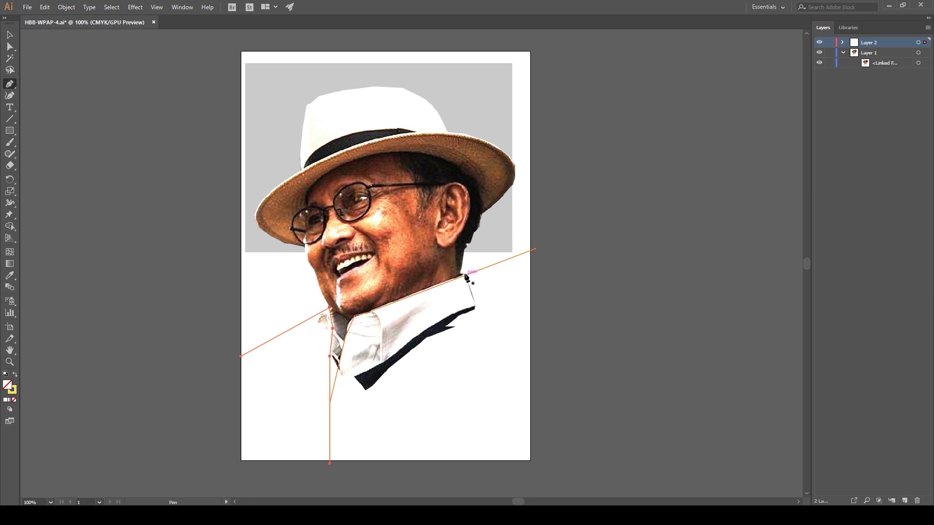
left_click(532, 348, "ctrl")
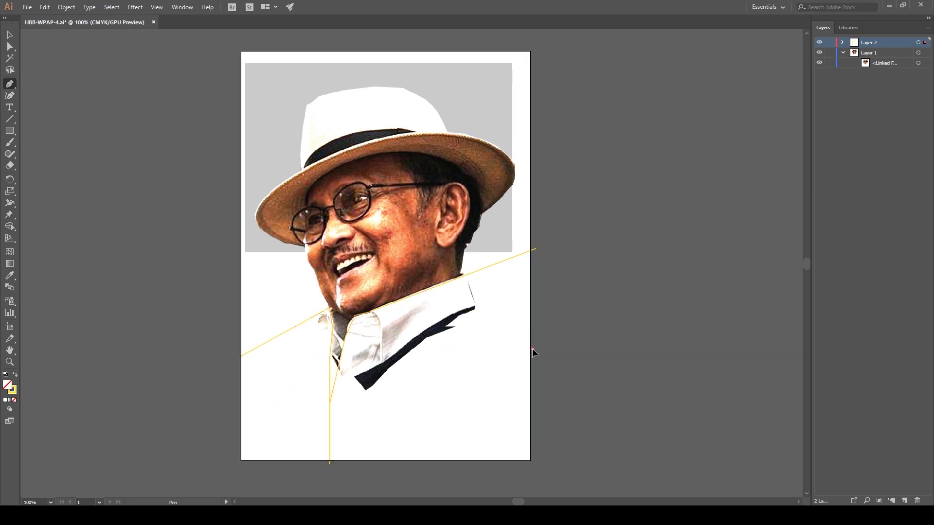
left_click(475, 305)
left_click(466, 275)
left_click_drag(373, 313, 381, 325)
left_click(373, 419)
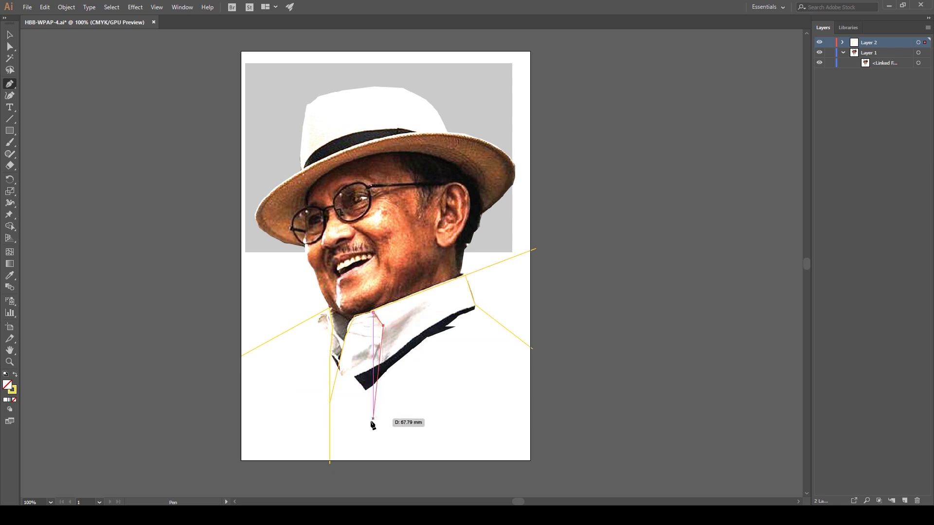
left_click(373, 394)
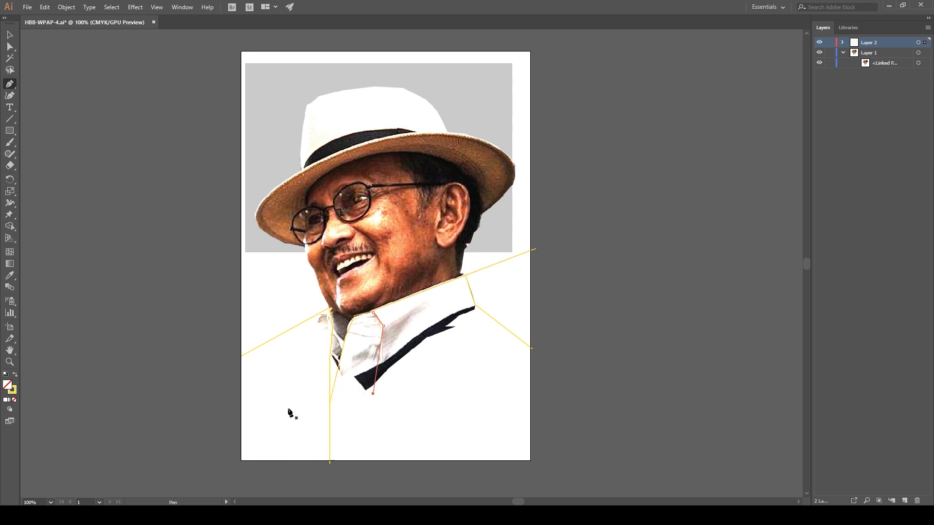
Draw a long diagonal from the lower-left corner along the vest edge, plus a shoulder line.
left_click(233, 430)
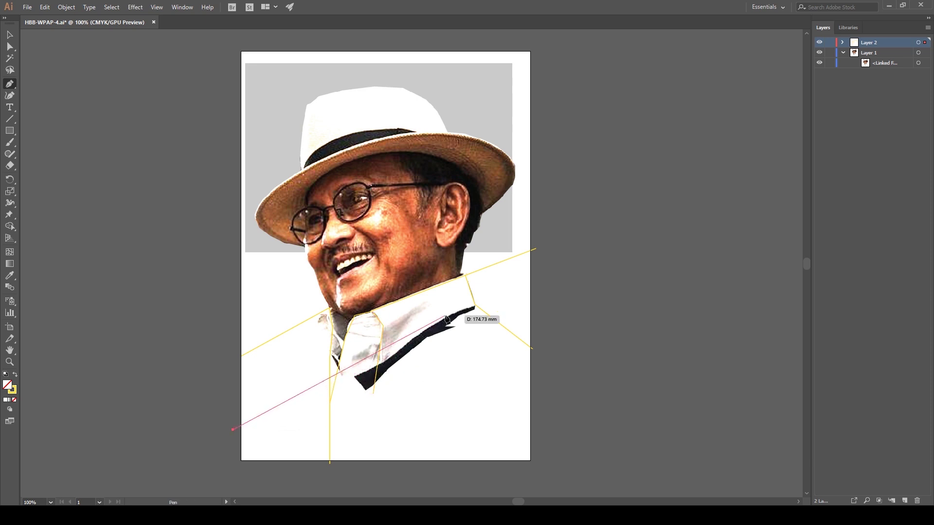
left_click(393, 360)
left_click(442, 318)
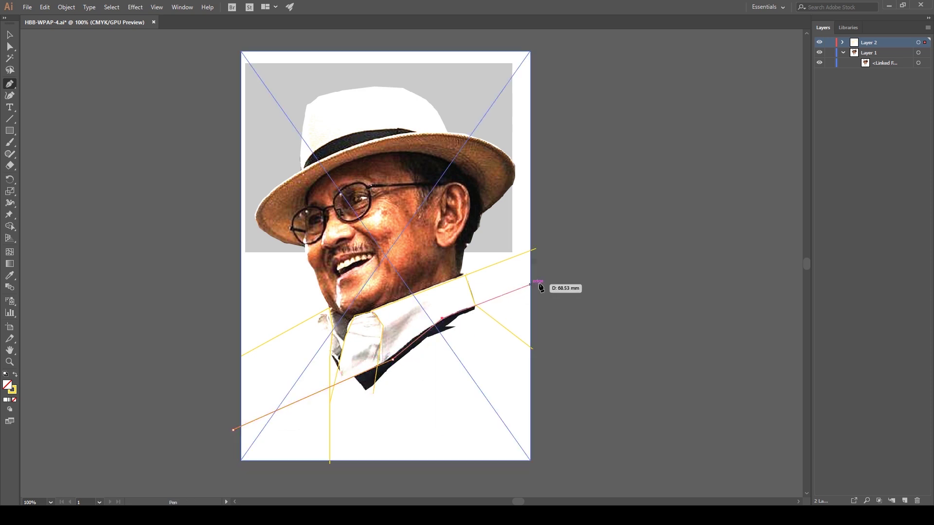
left_click(559, 278)
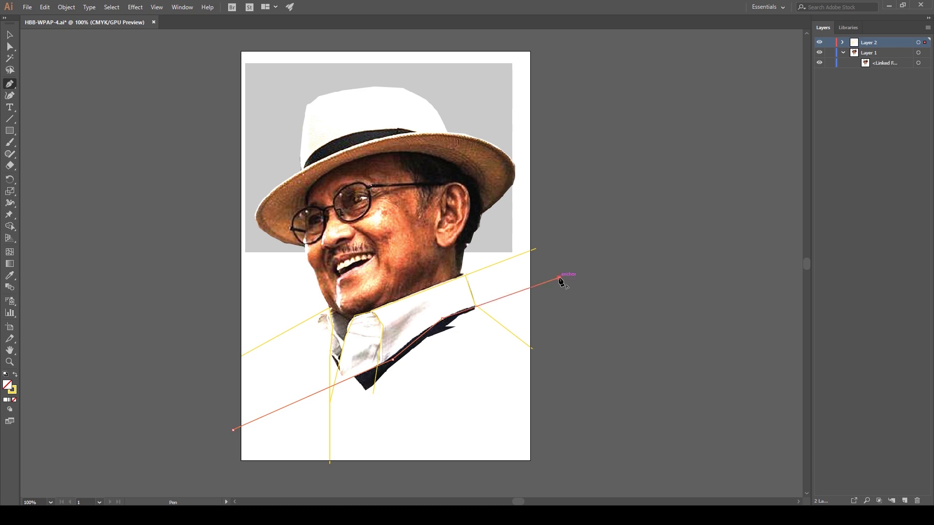
left_click(241, 343)
left_click(319, 326)
left_click(389, 472)
key("Escape")
Trace short guide lines along the collar edge and across the collar.
left_click(389, 361)
left_click(420, 308)
key("Escape")
left_click(413, 311)
left_click(383, 329)
left_click(380, 345)
left_click(350, 359)
left_click(344, 378)
key("Escape")
left_click(342, 372)
left_click(372, 361)
left_click(378, 364)
Draw a vertical guide line running through the face and hat.
scroll(397, 334, "up", 3)
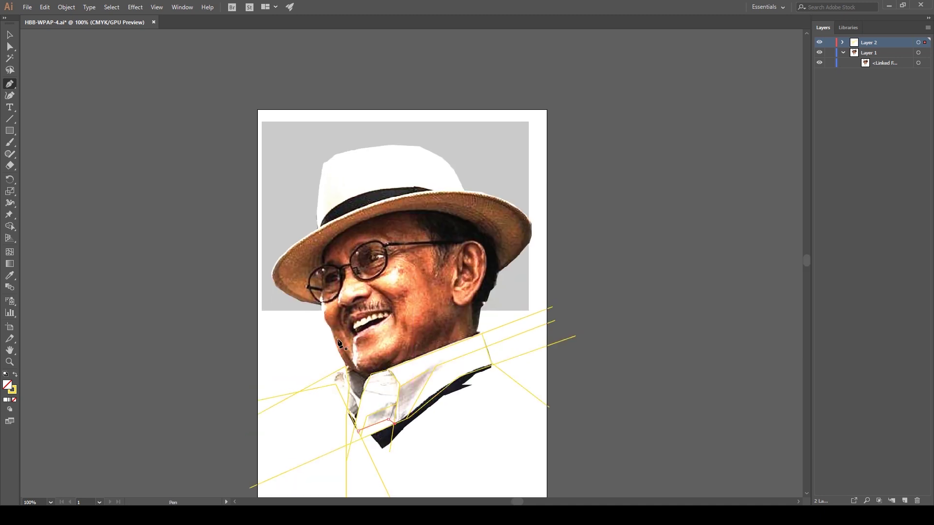
key("Escape")
left_click(331, 107)
left_click(321, 178)
left_click(321, 227)
left_click(321, 314)
left_click(346, 364)
key("Escape")
Draw guide lines across the top of the hat and down its right side.
left_click(252, 198)
left_click(349, 150)
left_click(412, 146)
left_click(553, 197)
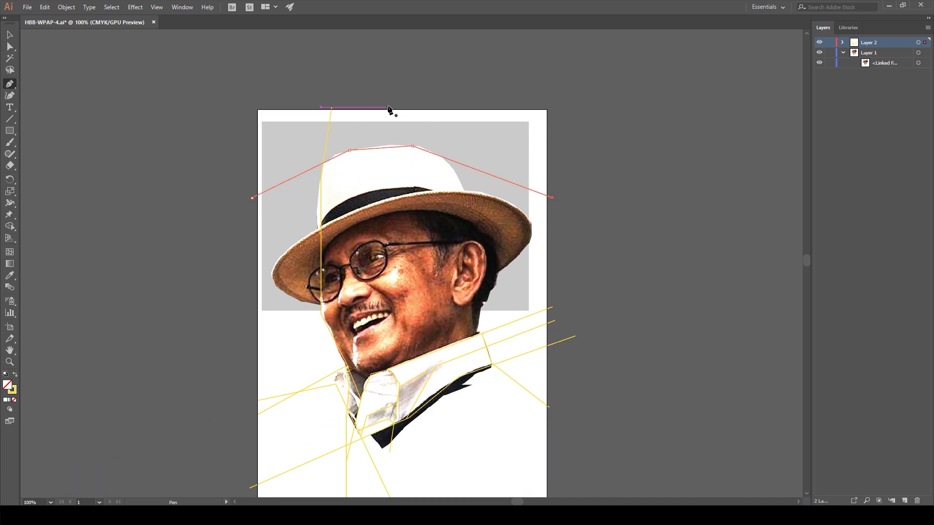
left_click(442, 156)
left_click(463, 189)
left_click(576, 209)
key("Escape")
Draw a guide line following the hat brim from the lower left.
left_click(247, 293)
left_click(293, 244)
left_click(356, 209)
left_click(434, 189)
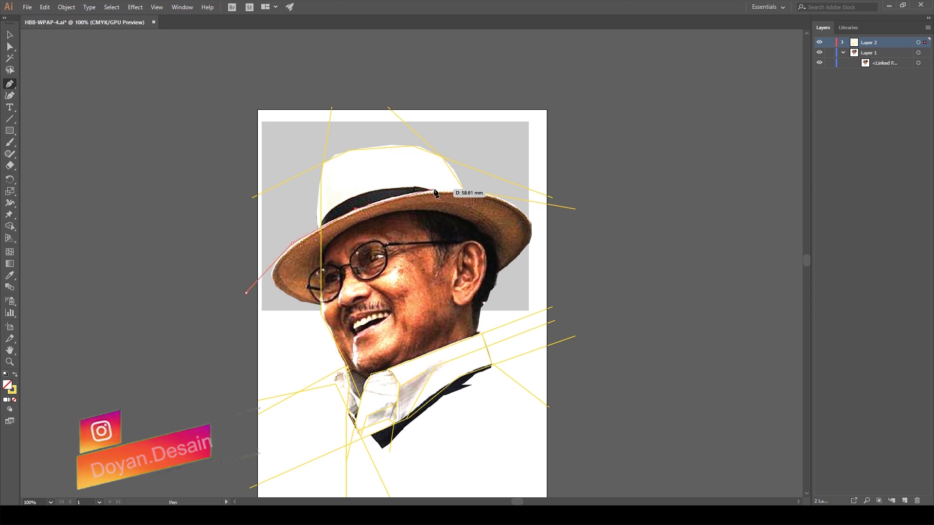
left_click(463, 190)
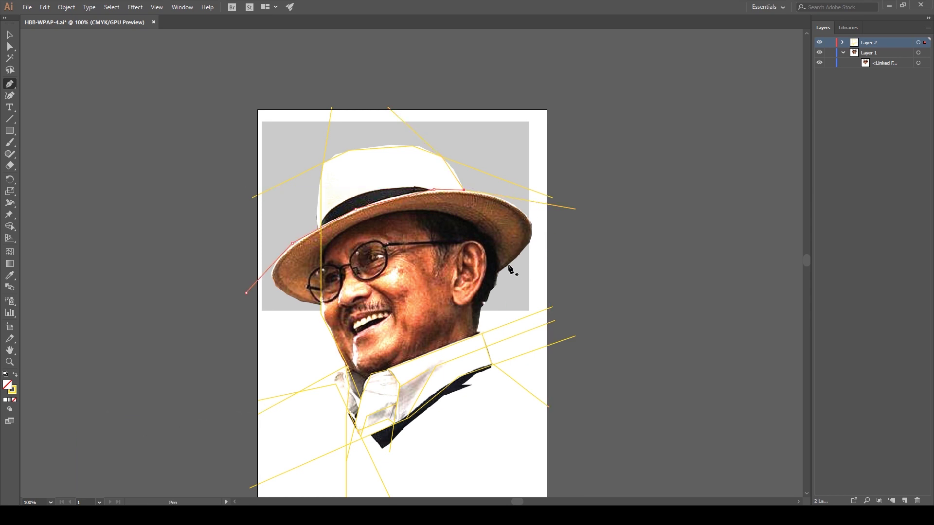
key("Escape")
Draw two guide lines down the right side of the head.
left_click(550, 250)
left_click(525, 214)
left_click(492, 195)
left_click(542, 84)
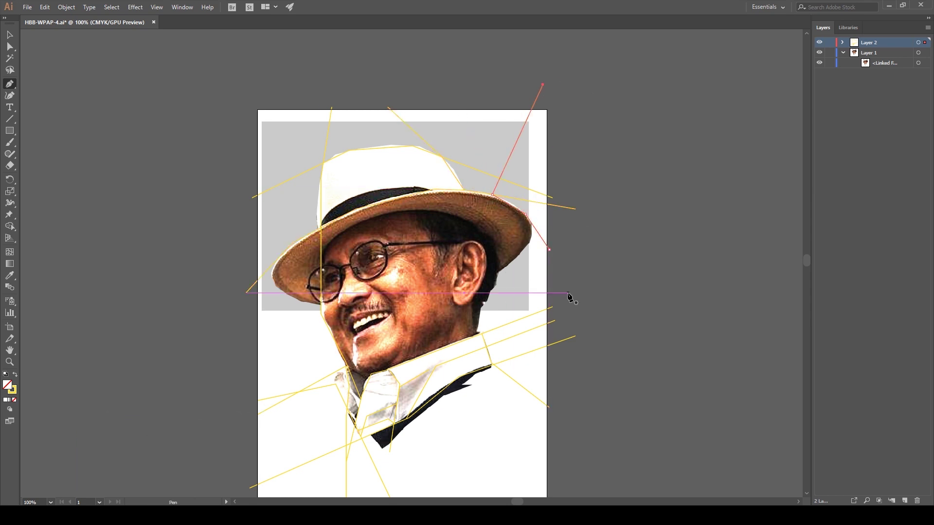
key("Escape")
left_click(552, 98)
left_click(530, 241)
left_click(512, 261)
left_click(479, 331)
key("Escape")
Add another brim line from the left and a vertical line up through the face.
left_click(252, 261)
left_click(340, 201)
left_click(390, 188)
left_click(428, 189)
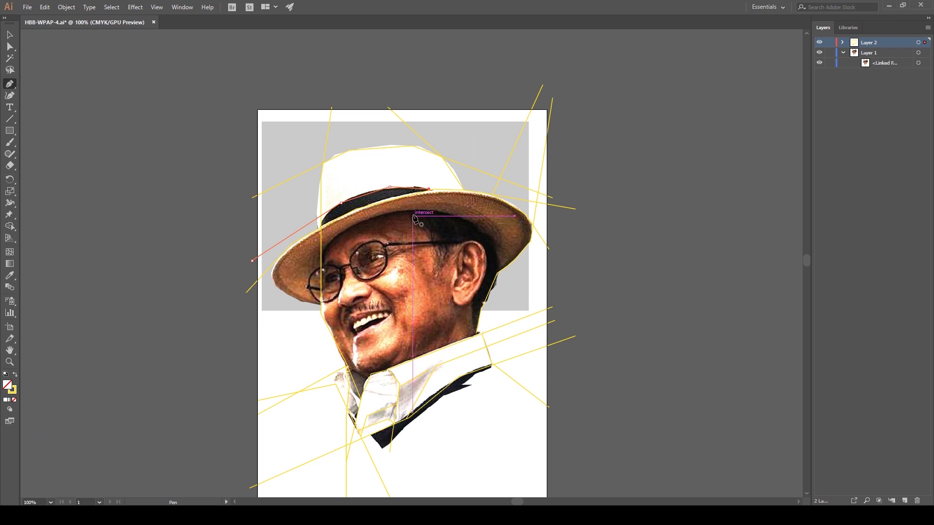
key("Escape")
left_click(321, 305)
left_click(275, 284)
left_click(272, 274)
left_click(320, 101)
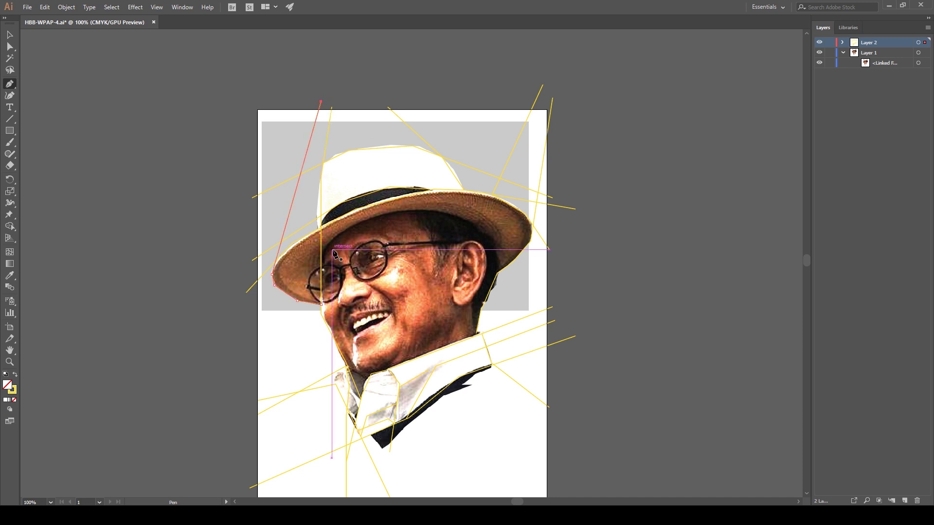
Zoom to 150% and draw a facet line across the hat band down past the ear.
key("ctrl+plus")
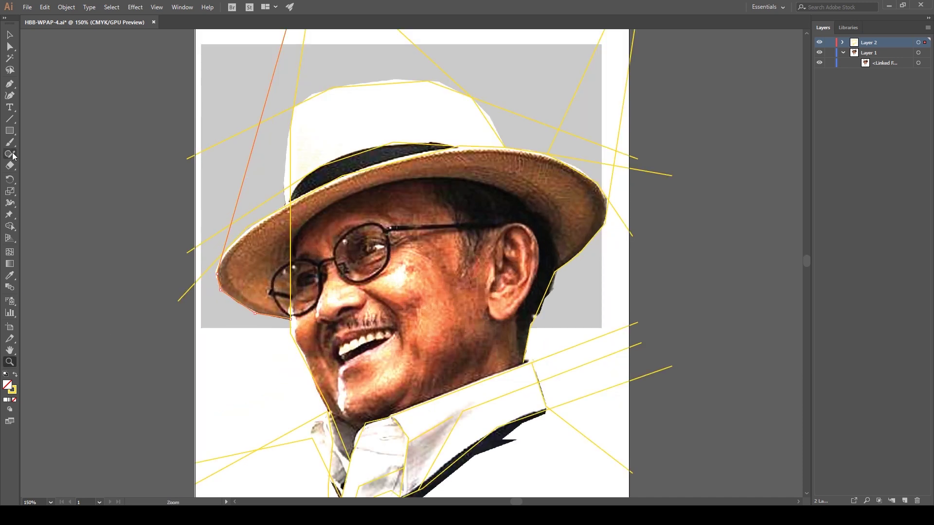
left_click(254, 281)
left_click(310, 220)
left_click(444, 176)
left_click(517, 194)
left_click(548, 228)
left_click(554, 270)
left_click(647, 411)
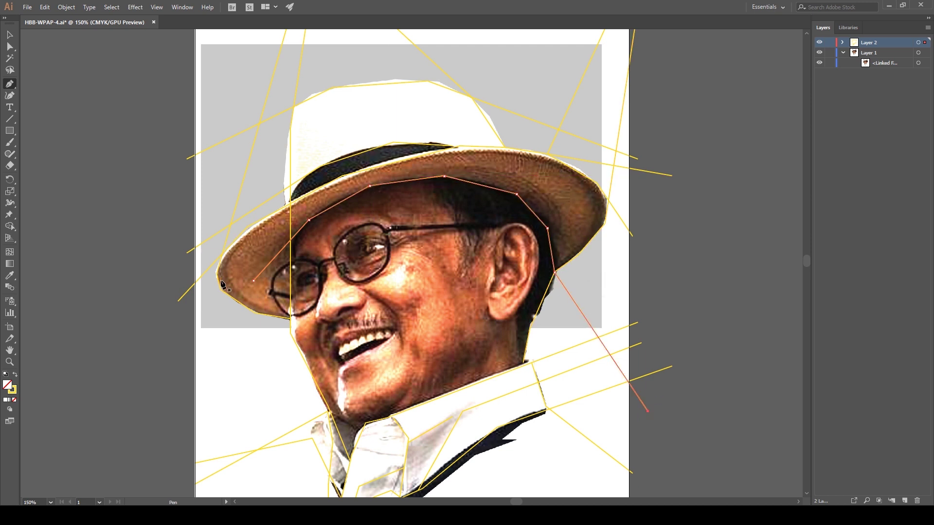
Draw a facet line along the hat brim to its right end.
left_click(220, 263)
left_click(346, 179)
left_click(457, 152)
left_click(547, 158)
left_click(631, 201)
Add a facet along the left brim edge and an extra anchor on the face line.
left_click(291, 315)
left_click(260, 308)
left_click(229, 284)
left_click(233, 242)
left_click(253, 280)
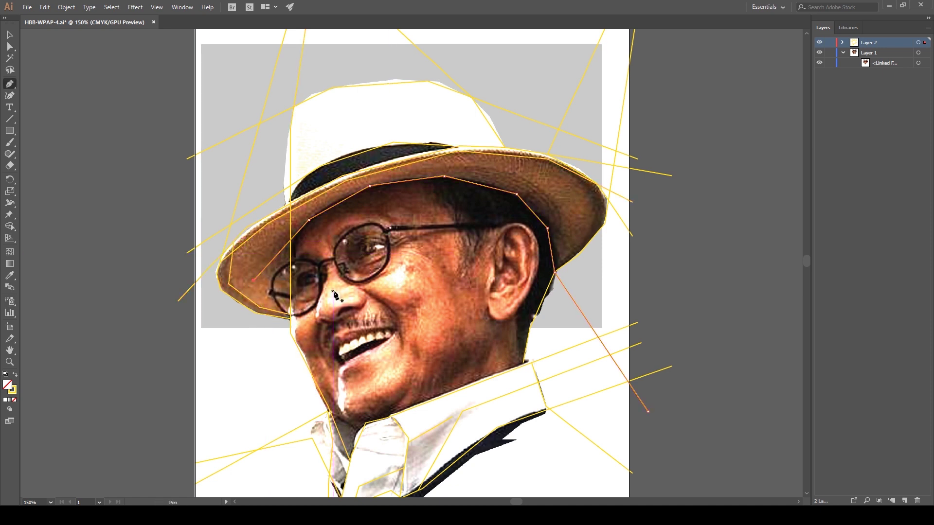
left_click(291, 284)
Trace the inner hat brim and bring the line down beside the head.
left_click(274, 278)
left_click(257, 253)
left_click(307, 214)
left_click(365, 181)
left_click(446, 167)
left_click(564, 217)
left_click(556, 271)
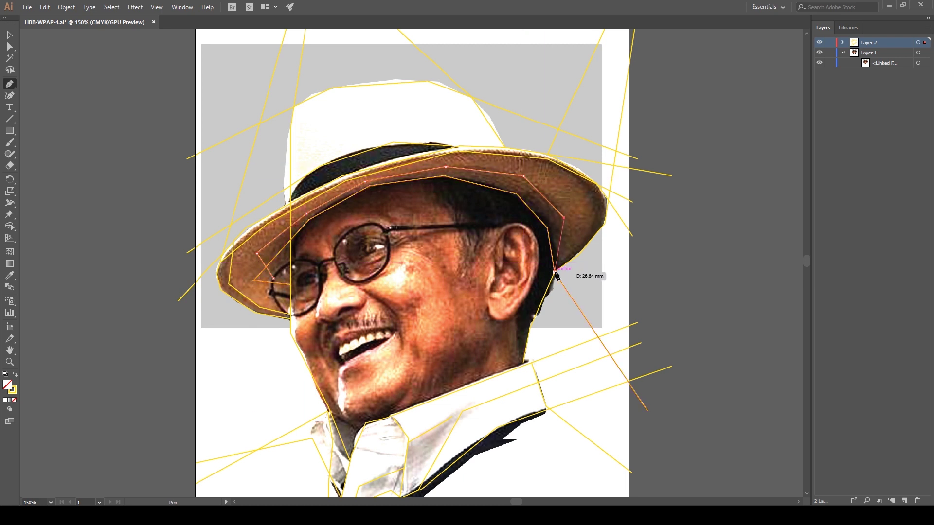
Outline a facet along the brim's right edge back toward the head.
left_click(593, 197)
left_click(551, 162)
left_click(493, 188)
left_click(549, 163)
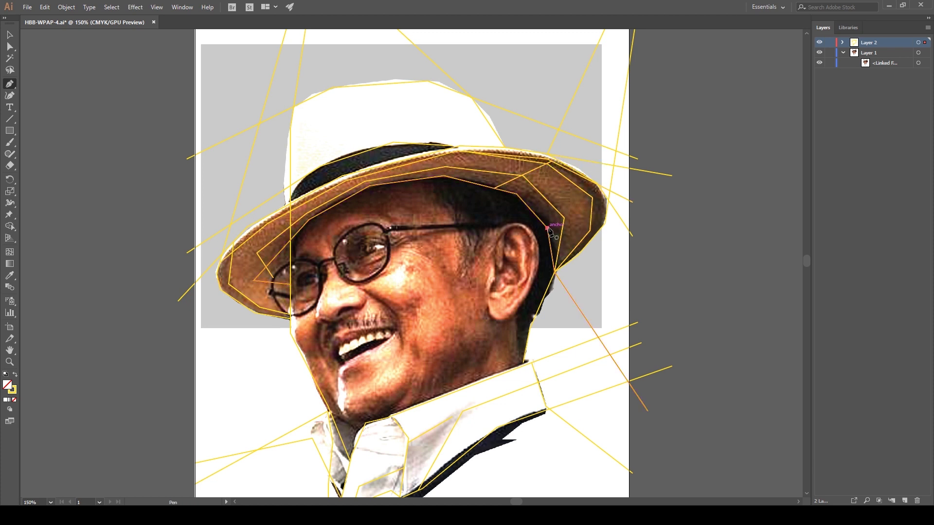
left_click(604, 194)
left_click(548, 227)
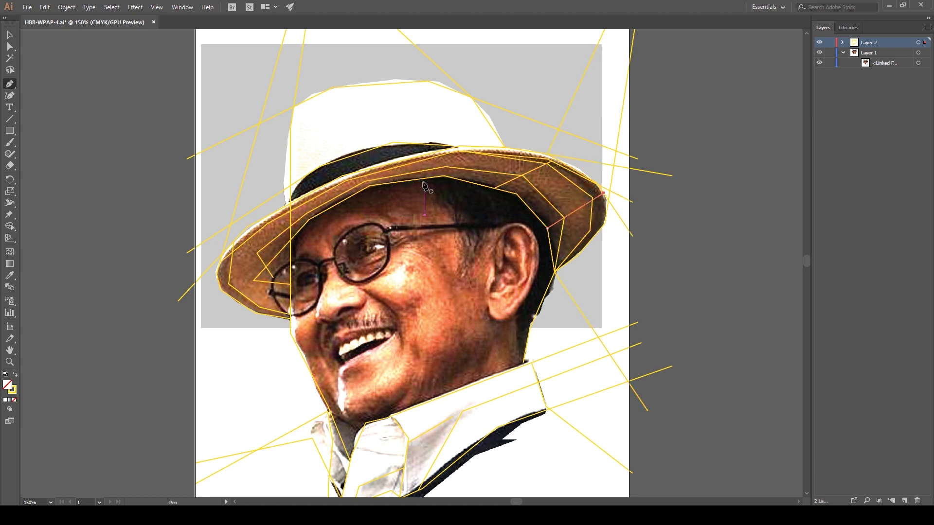
Draw a line from the hat down the cheek to the collar.
left_click(463, 231)
left_click(460, 279)
left_click(465, 339)
left_click(471, 385)
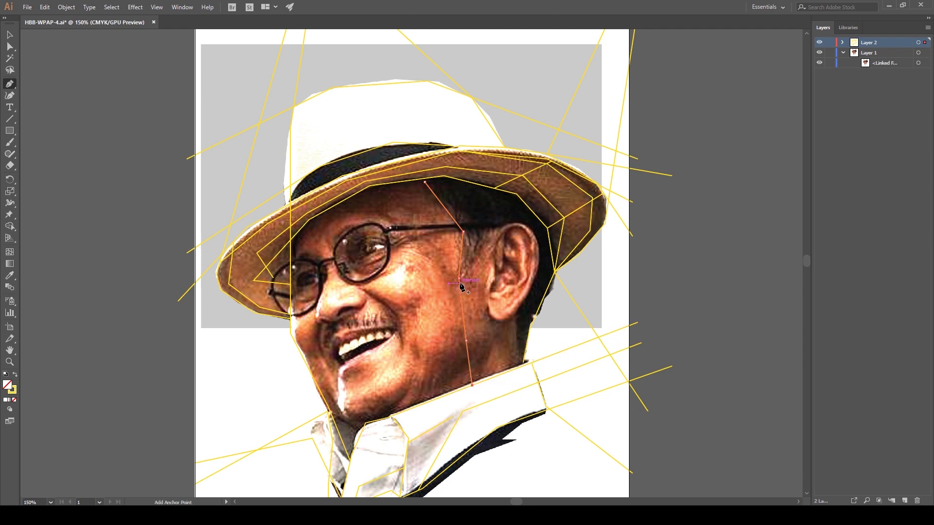
key("Escape")
Draw lines up beside the ear along the glasses arm and from cheek to glasses.
left_click(519, 366)
left_click(515, 311)
left_click(537, 281)
left_click(539, 245)
left_click(523, 223)
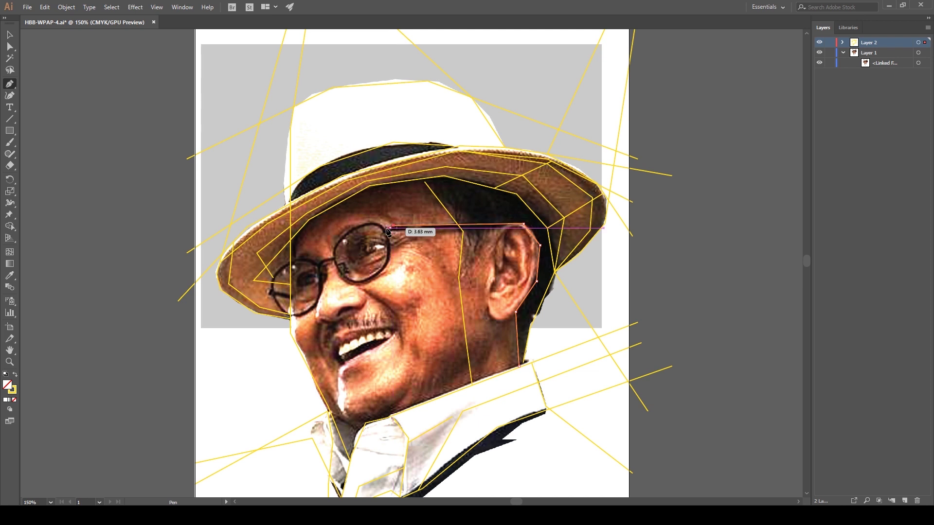
left_click(525, 227)
left_click(460, 283)
left_click(496, 224)
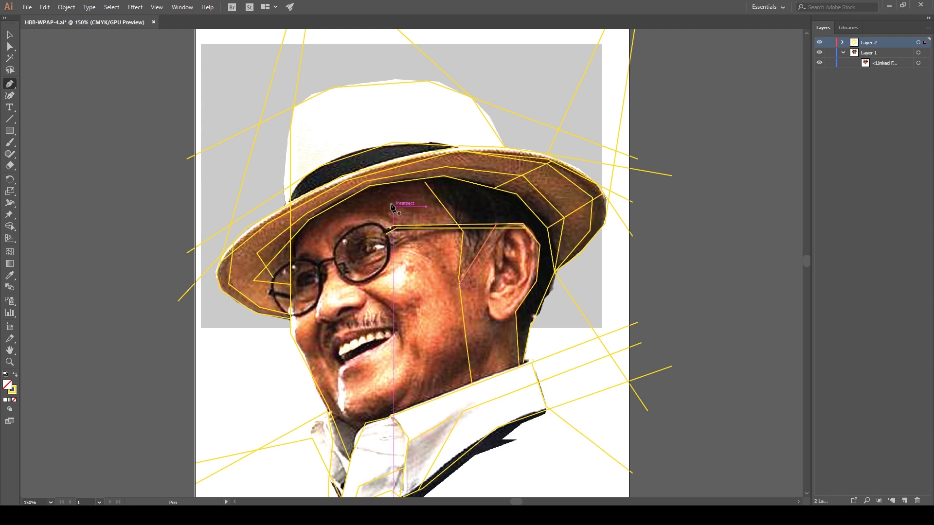
left_click(292, 258)
Close the facet near the hat brim and trace facet lines above and over the glasses.
left_click(425, 178)
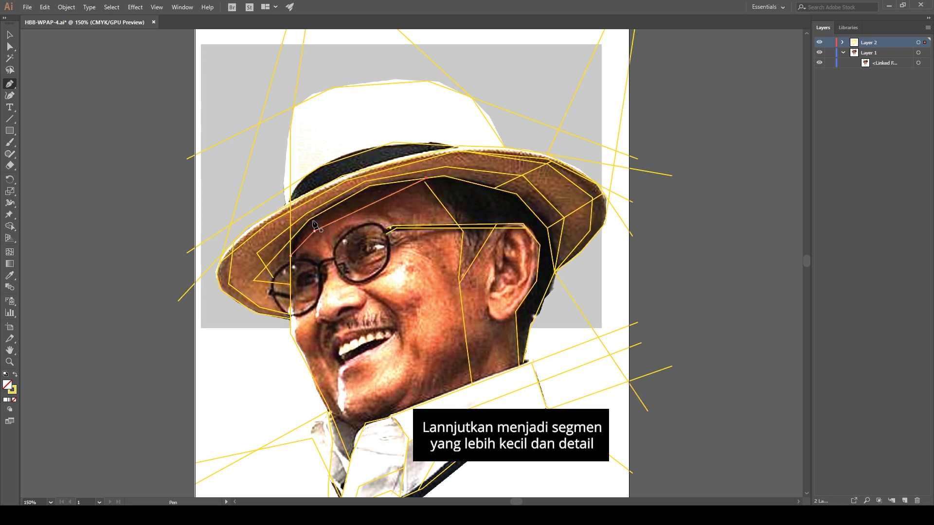
left_click(384, 223)
left_click(363, 190)
left_click(308, 220)
left_click(382, 215)
left_click(406, 211)
left_click(433, 227)
left_click(447, 210)
scroll(428, 204, "down", 1)
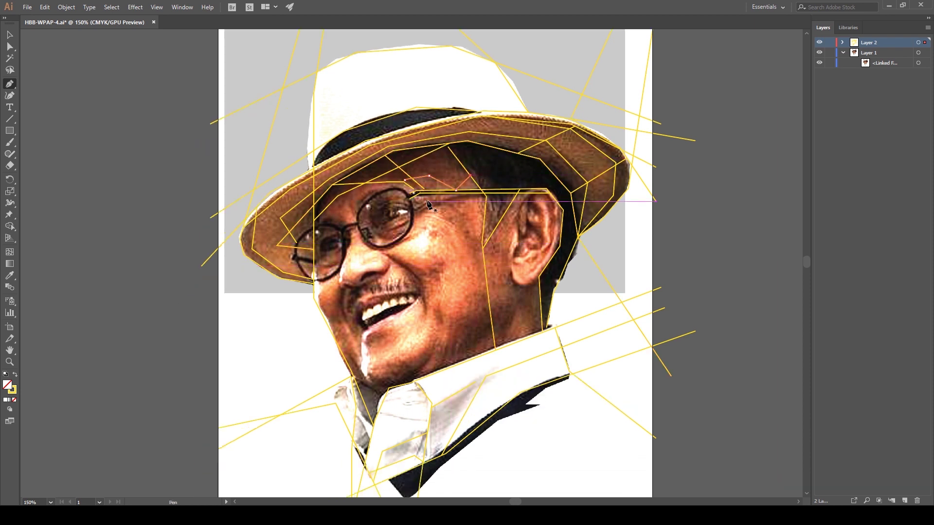
left_click(443, 194)
Draw a short cheek line and a facet line along the lower jaw up to the ear.
left_click(458, 287, "ctrl")
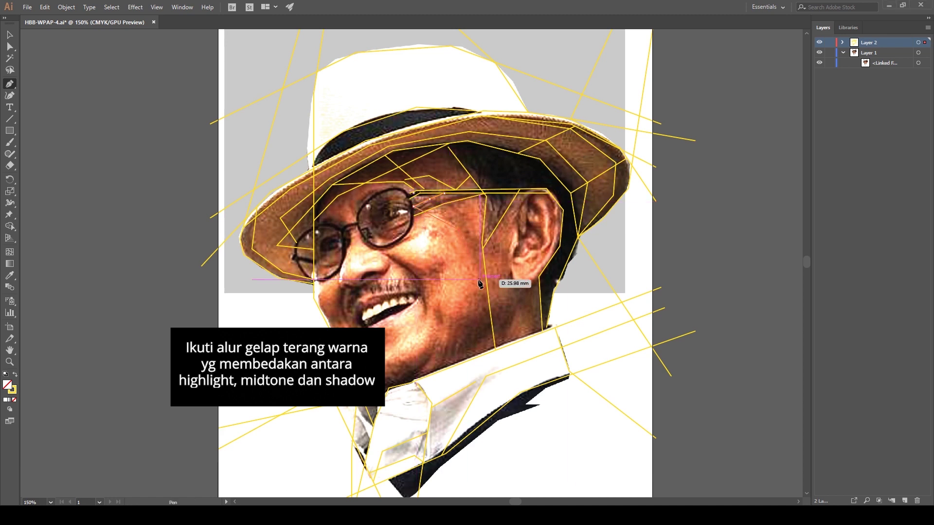
left_click(488, 304)
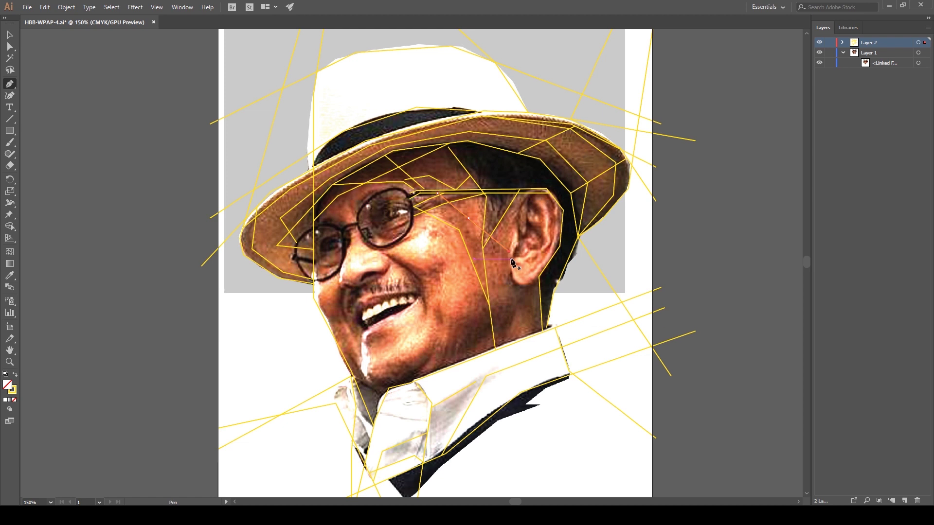
left_click(476, 358)
left_click(483, 341)
left_click(508, 334)
left_click(529, 293)
left_click(511, 267)
key("ctrl")
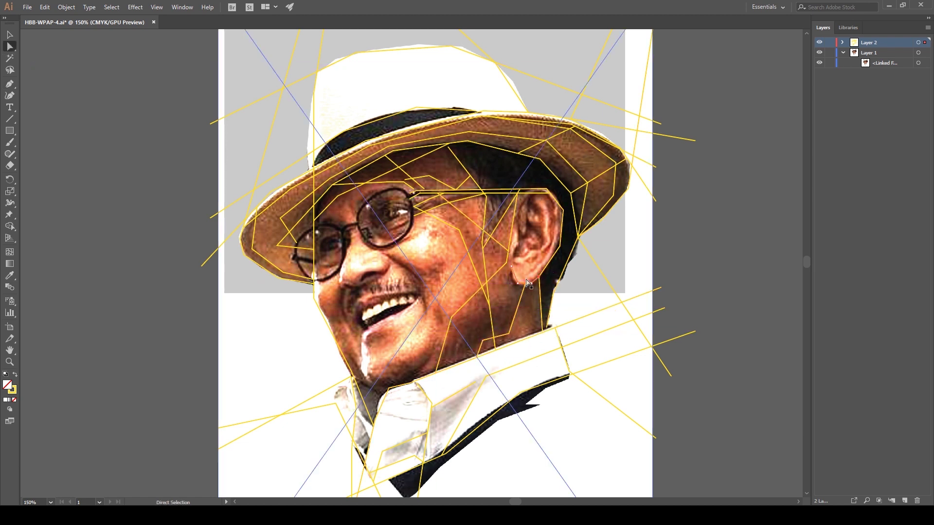
Add a facet segment across the jaw ending below the ear.
left_click(452, 318)
left_click(509, 294)
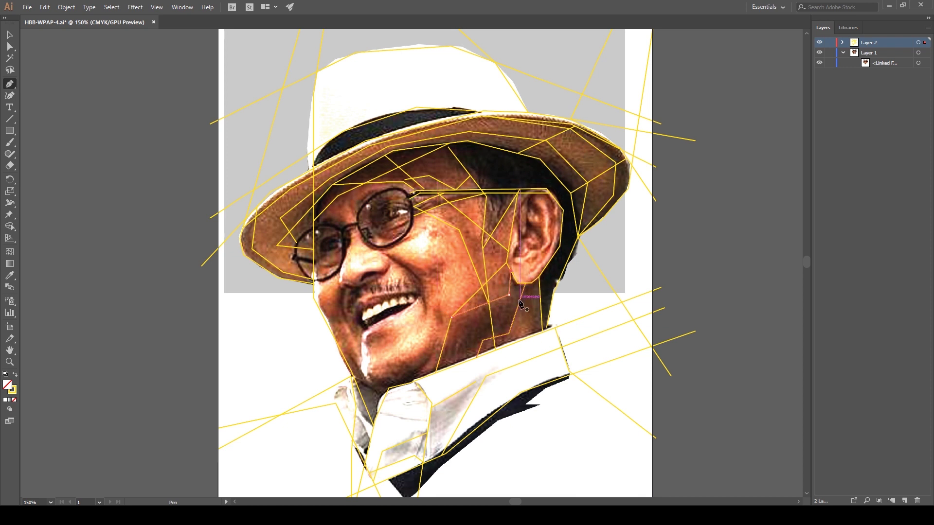
left_click(534, 336)
key("ctrl")
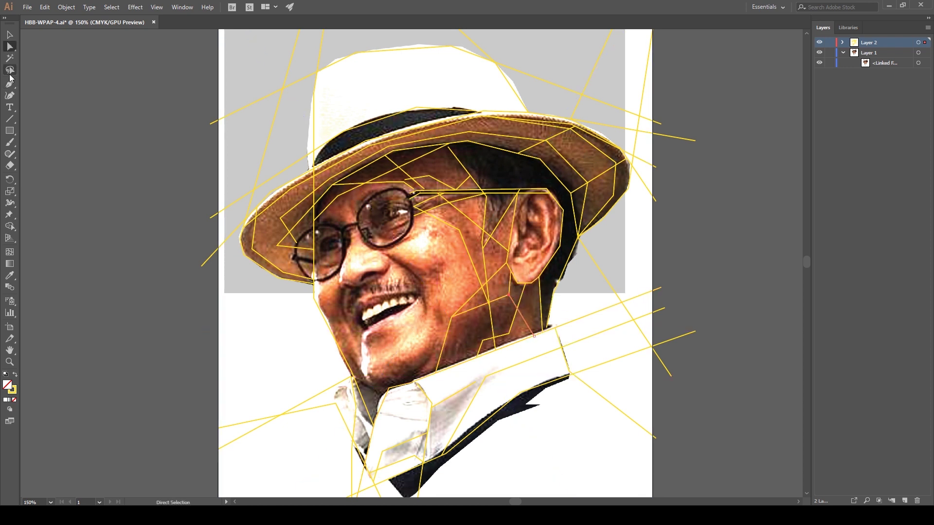
Draw a line across the glasses lens down to the cheek, removing a stray anchor.
key("p")
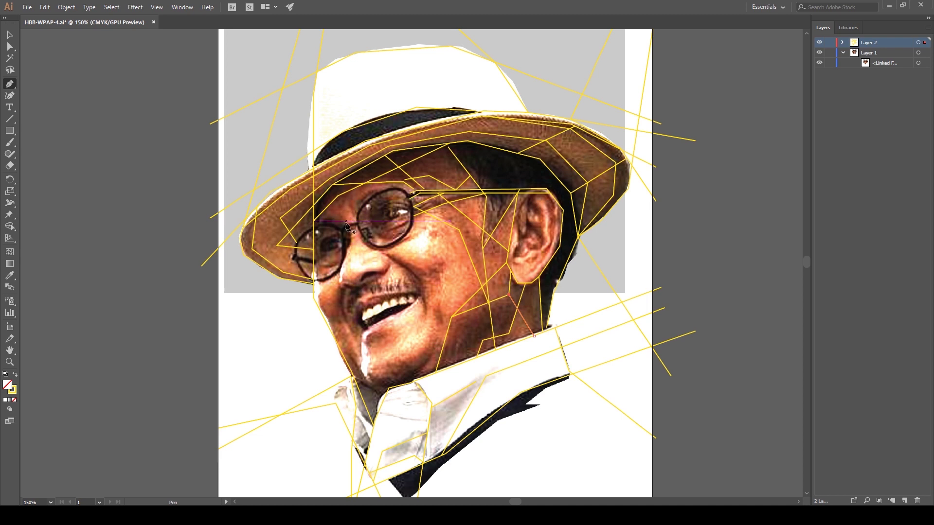
left_click(358, 228)
left_click(387, 243)
left_click(440, 214)
left_click(358, 229)
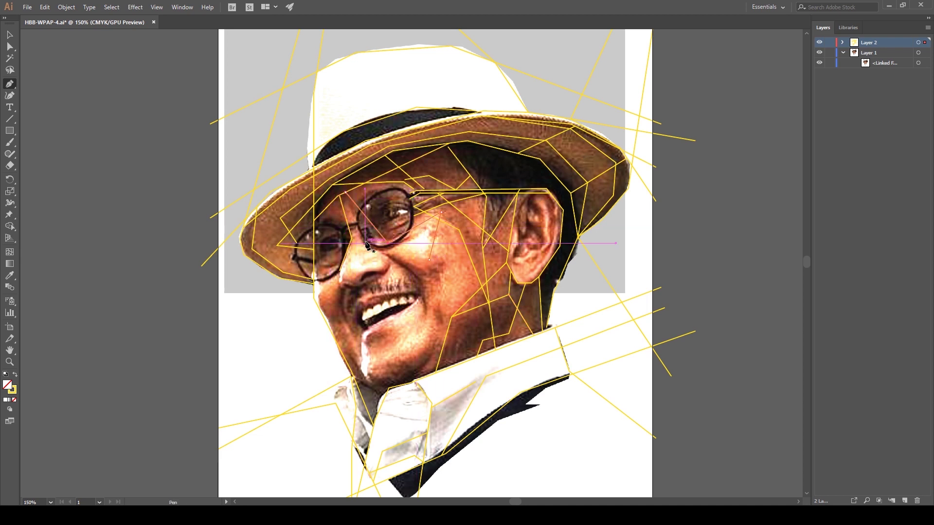
left_click(422, 265, "ctrl")
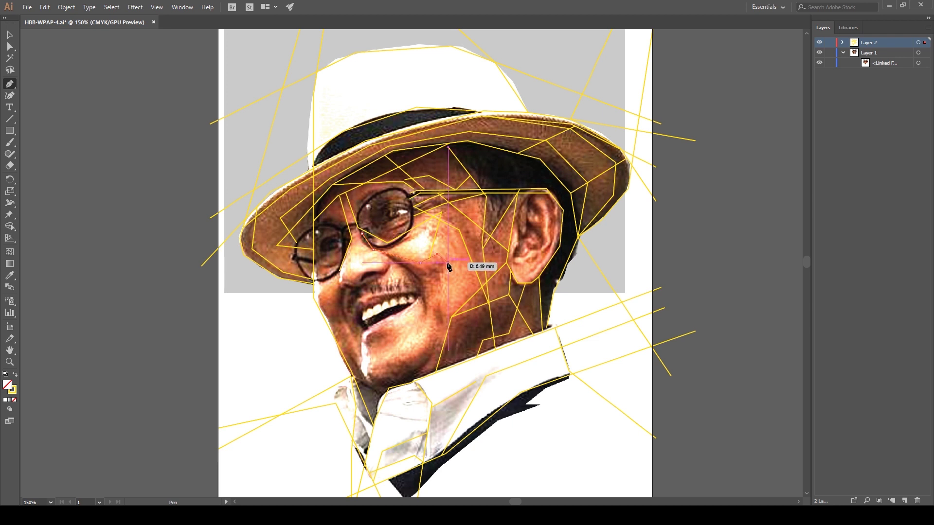
Zoom in and trace a facet line from the chin around the nose toward the glasses.
key("ctrl+plus")
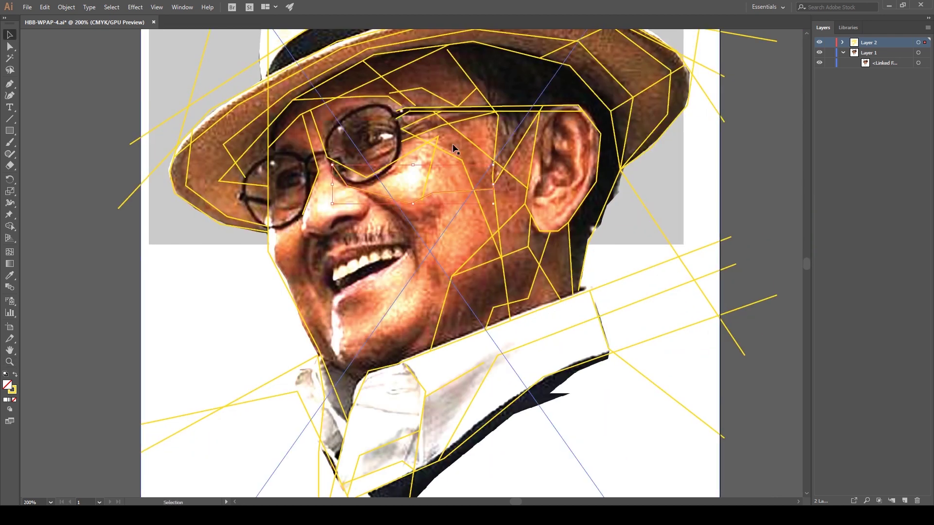
left_click(271, 217, "ctrl")
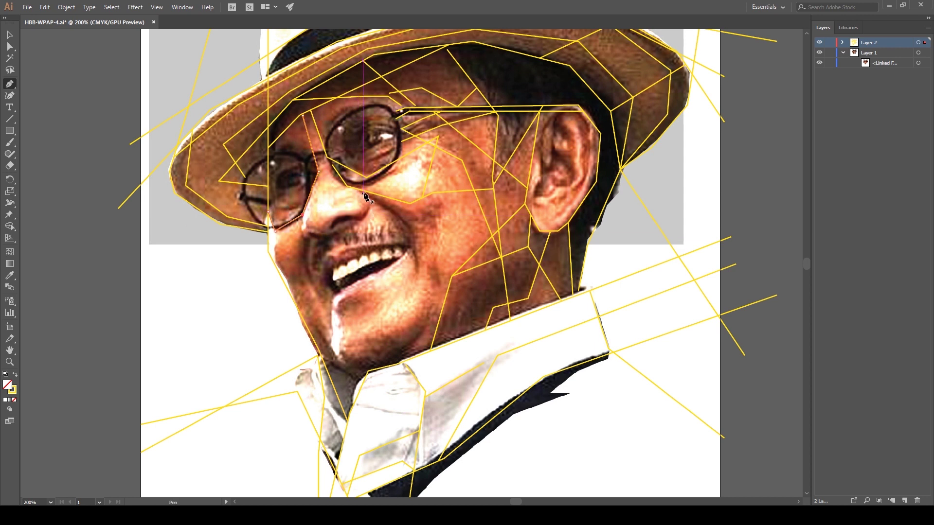
left_click(276, 245)
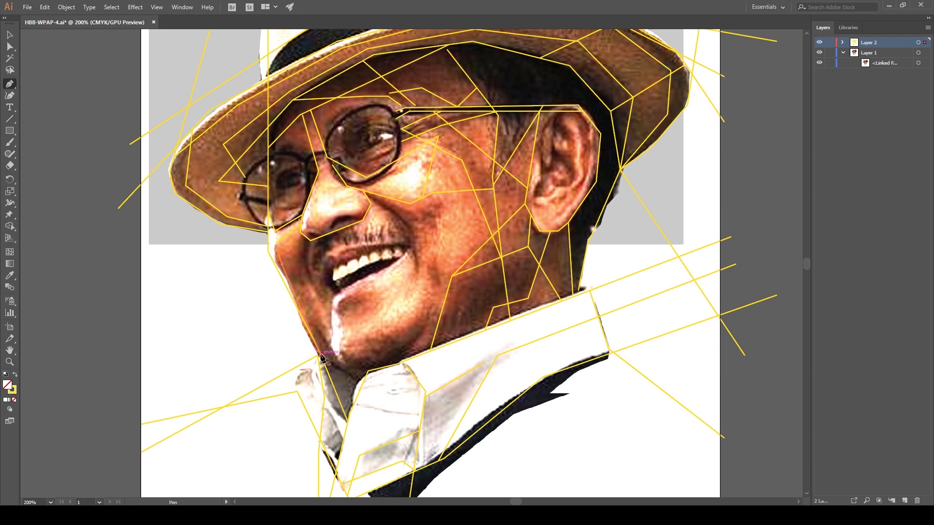
left_click(361, 206)
left_click(313, 180)
key("a")
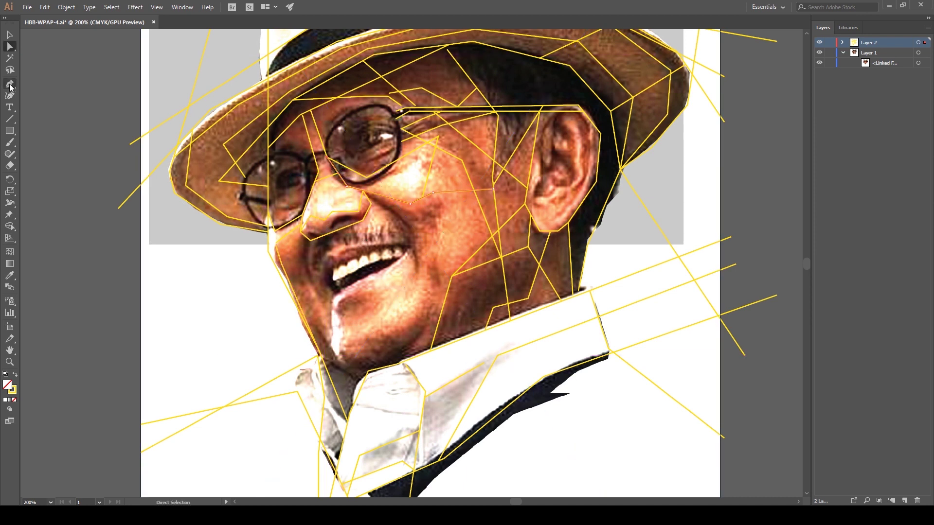
Draw a cheek facet beside the nose, undoing the first attempt.
left_click(368, 194)
left_click(416, 214)
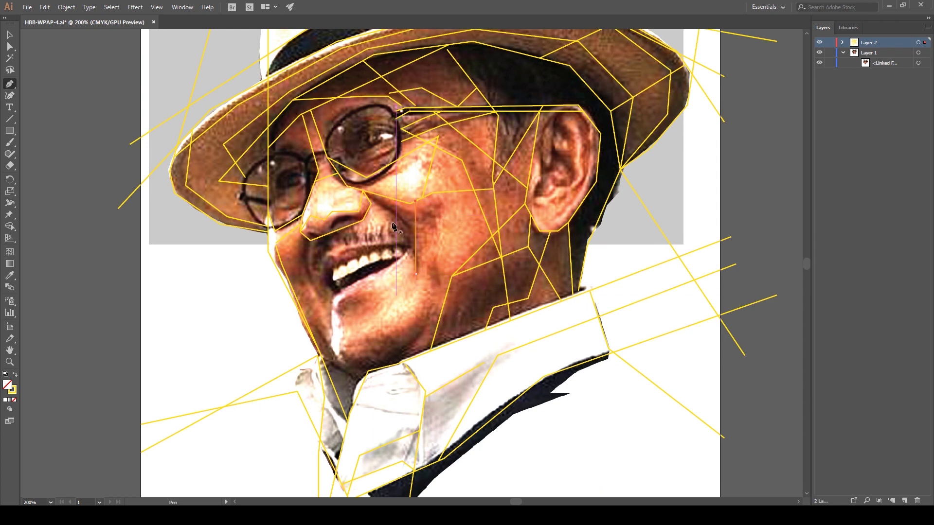
key("ctrl+z")
left_click(371, 204)
left_click(401, 226)
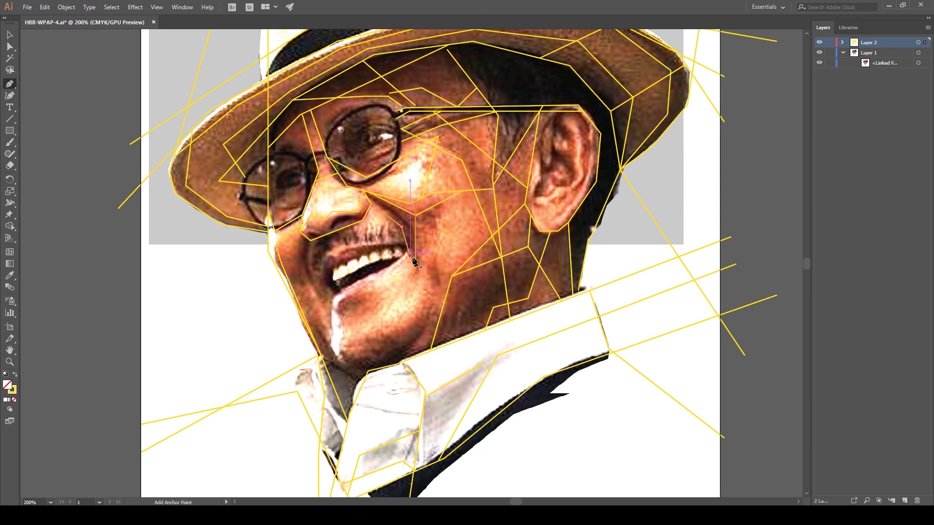
left_click(440, 218)
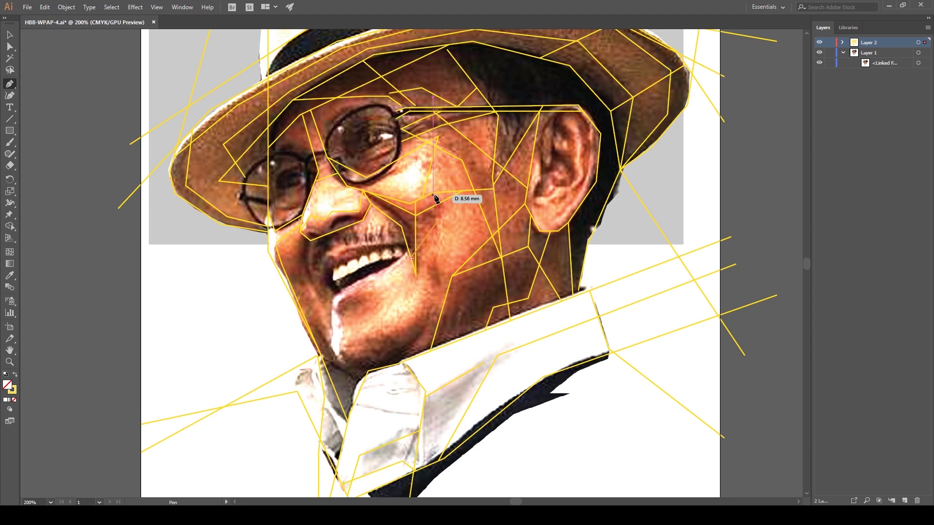
left_click(426, 234)
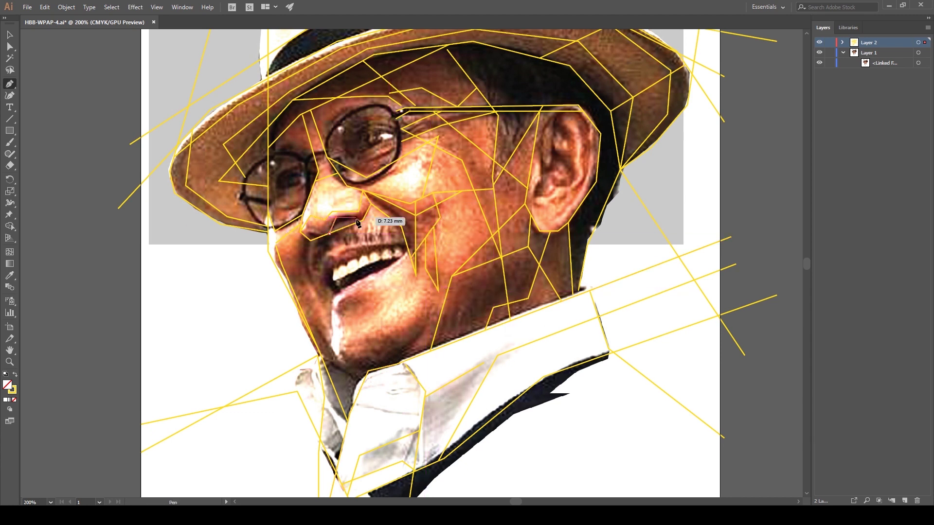
Outline a small facet under the nose and a facet around the mouth corner.
left_click(306, 232)
left_click(325, 236)
left_click(301, 238)
left_click(293, 290)
left_click(332, 323)
left_click(333, 291)
left_click(319, 270)
left_click(329, 251)
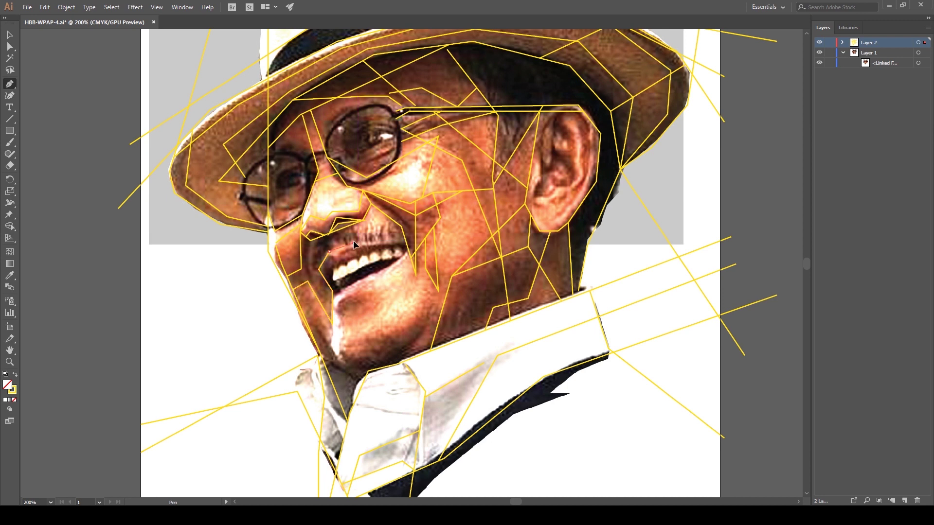
left_click(416, 274)
Extend a cheek line down to the jaw and remove an unwanted jaw segment.
left_click(426, 268)
left_click(437, 264)
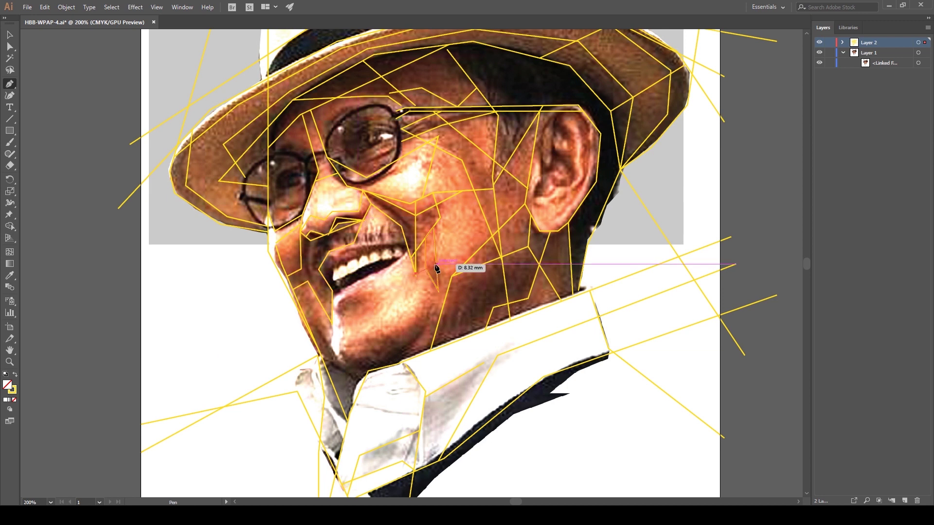
left_click(343, 363)
left_click(371, 296)
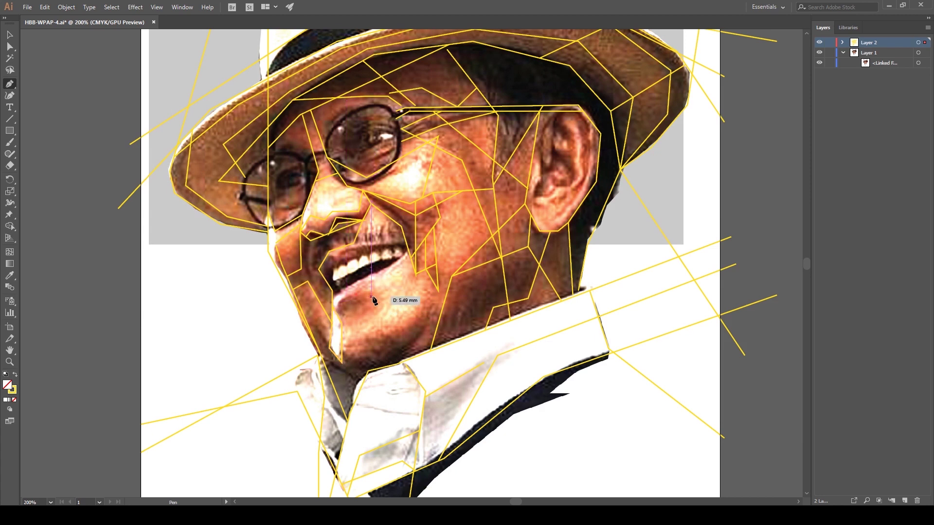
key("ctrl+z")
left_click(411, 315)
left_click(426, 268)
key("a")
key("p")
Draw a facet along the jaw on the lower cheek.
left_click(437, 311)
left_click(403, 360)
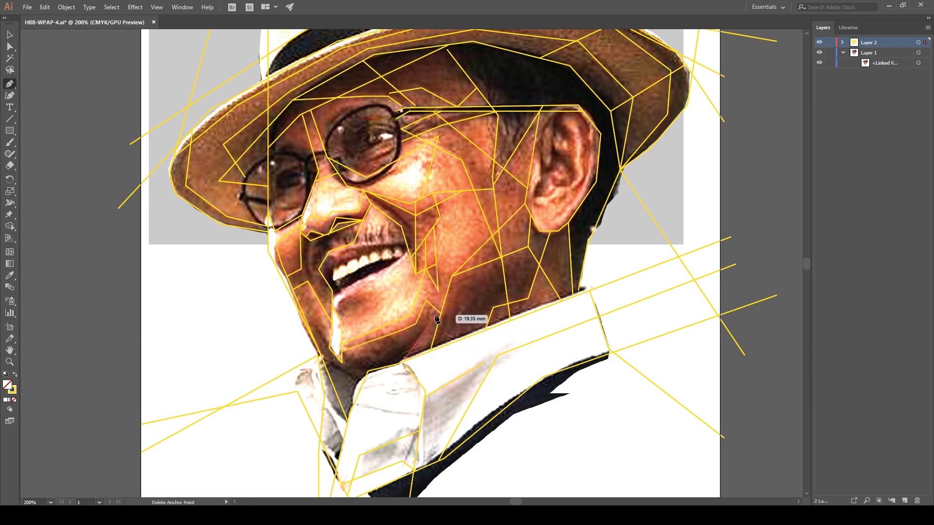
key("ctrl+z")
left_click(417, 341)
left_click(339, 357)
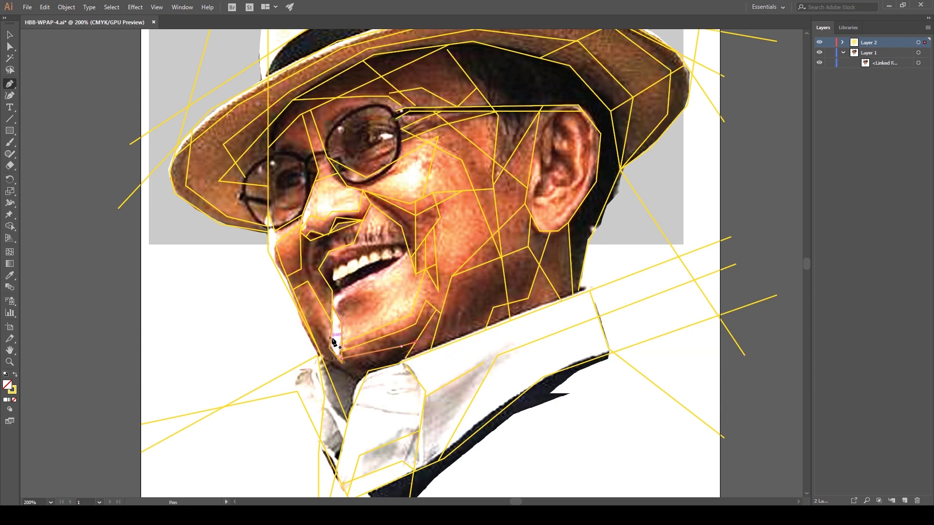
left_click(308, 327)
Draw a closed five-point facet polygon on the cheek.
left_click(341, 327)
left_click(342, 301)
left_click(379, 284)
left_click(392, 297)
left_click(384, 312)
left_click(342, 328)
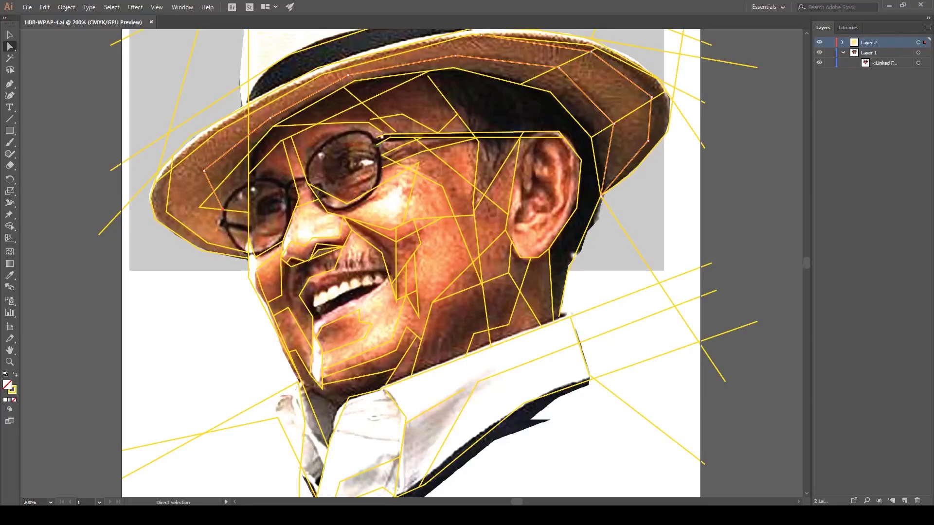
Add facet lines across the cheek and below the chin, then pan up to the hat and glasses.
left_click(416, 171)
left_click(509, 272)
left_click(322, 389)
left_click(343, 406)
scroll(579, 224, "up", 3)
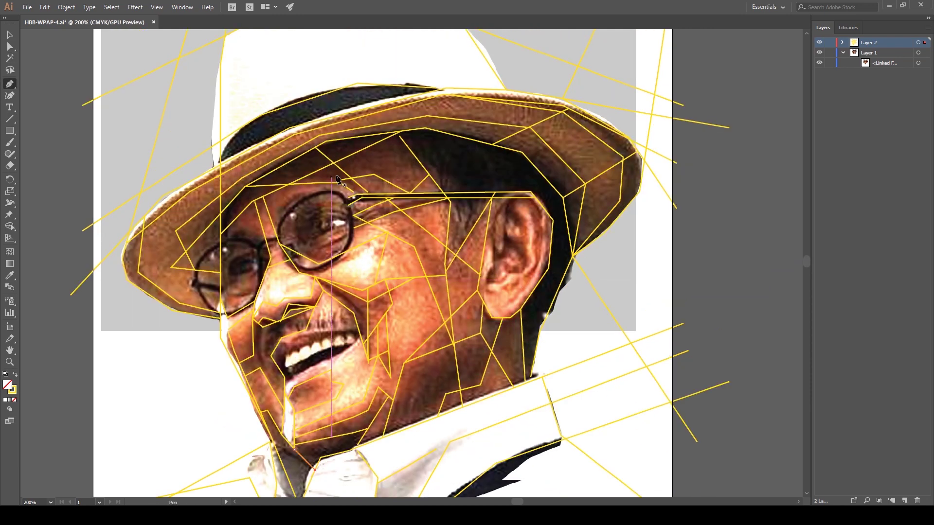
scroll(386, 354, "down", 3)
left_click(354, 232)
left_click(395, 258)
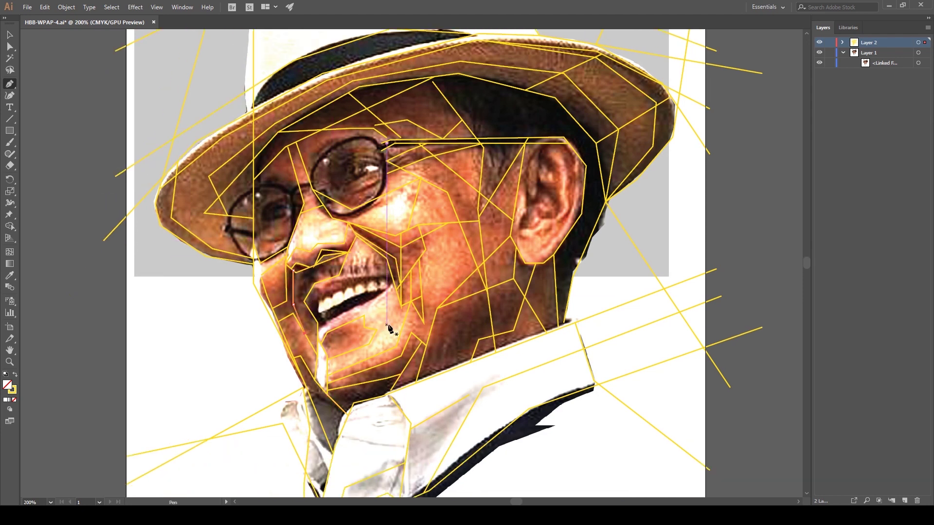
left_click_drag(365, 161, 351, 272)
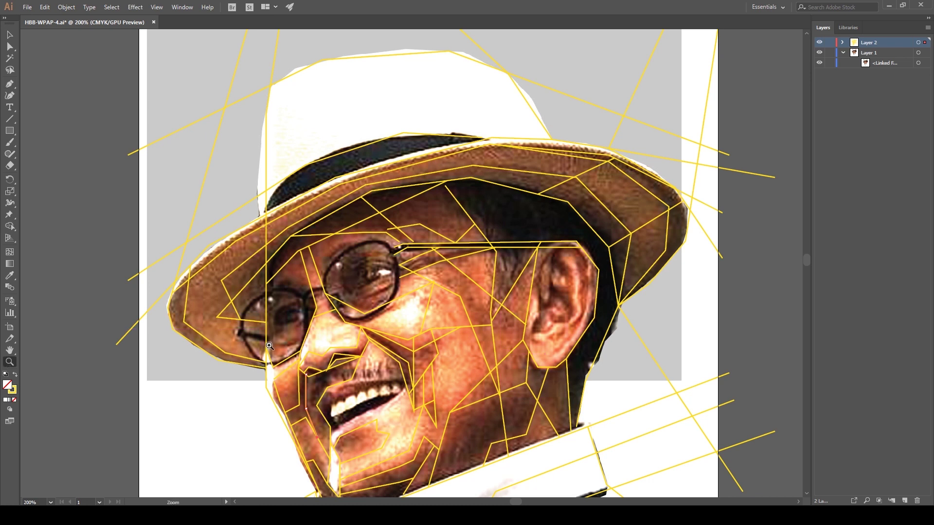
Zoom to 400% and trace anchors down around the left lens rim.
left_click(255, 489, "ctrl")
left_click(355, 187)
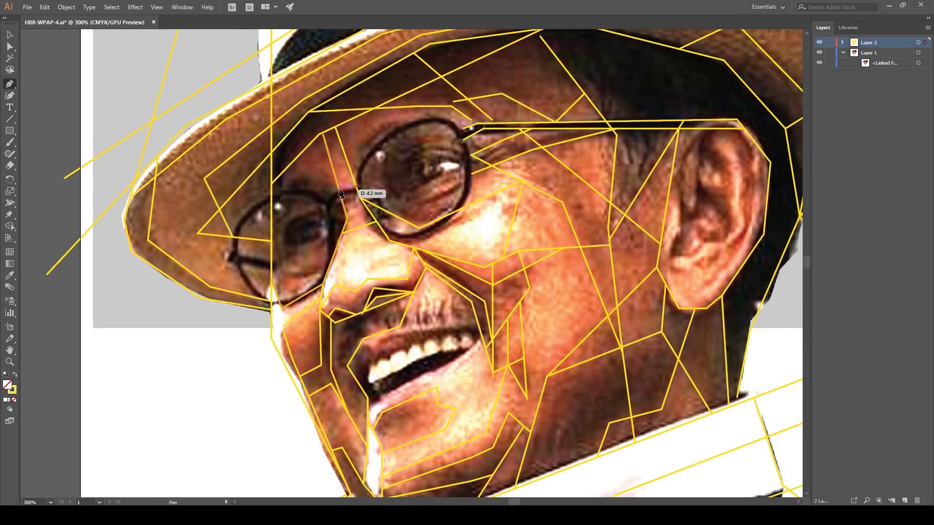
left_click(300, 178)
left_click(239, 218)
left_click(232, 251)
left_click(247, 285)
left_click(256, 297)
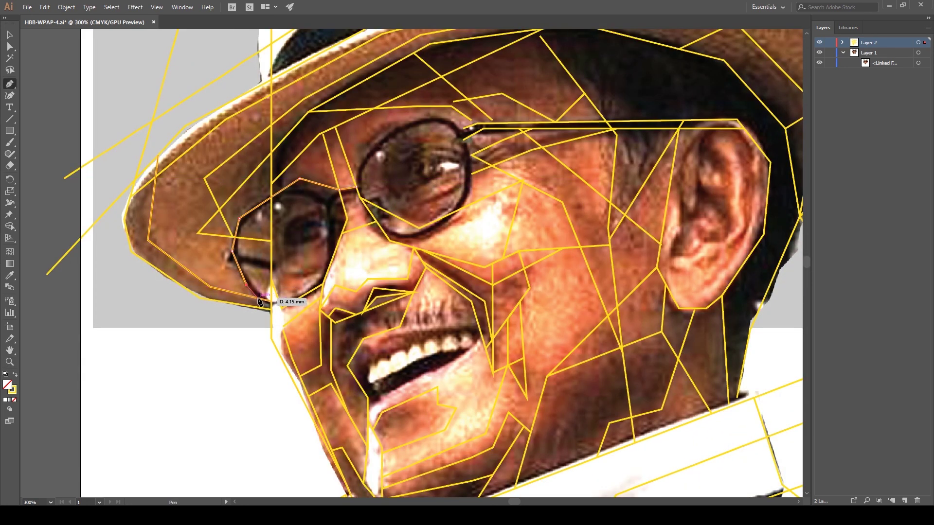
Add a facet above the lens and close the left lens outline.
left_click(244, 224)
left_click(290, 193)
left_click(323, 204)
left_click(271, 303)
left_click(244, 224)
left_click(236, 251)
left_click(258, 293)
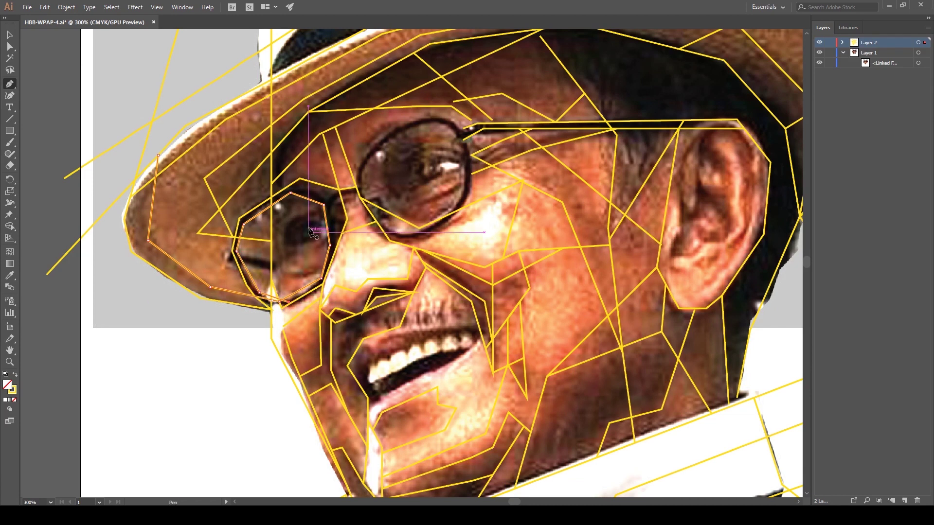
left_click(291, 188)
left_click(328, 197)
left_click(359, 193)
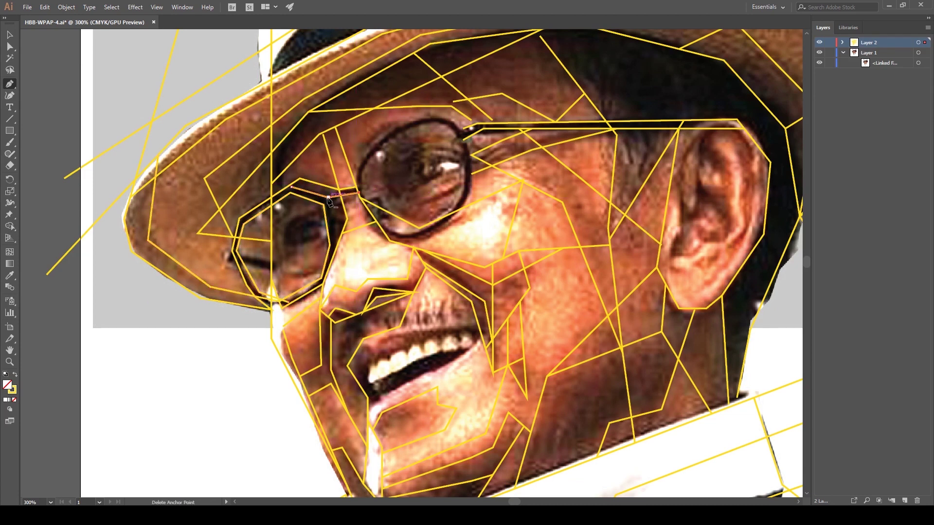
Zoom closer on the left eye and outline the strip beside the lens.
key("z")
left_click(225, 198)
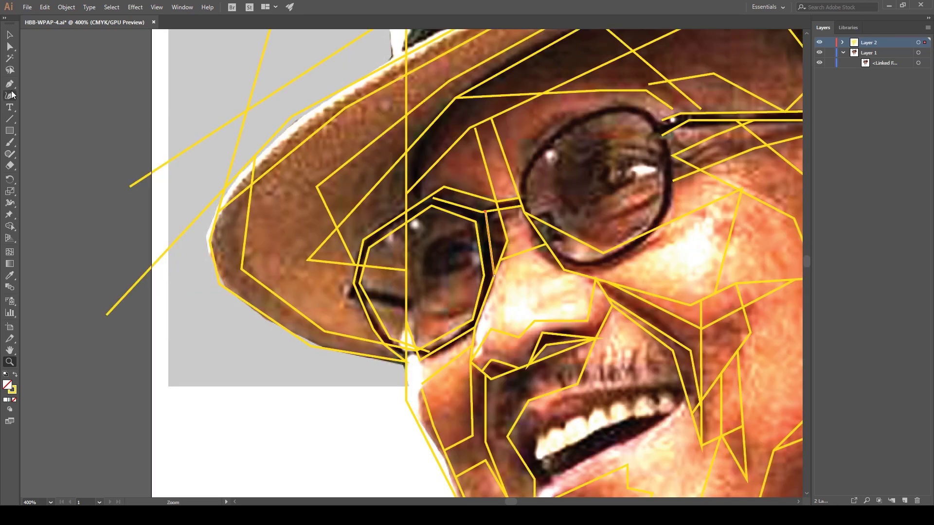
left_click(405, 306)
left_click(346, 298)
left_click(349, 285)
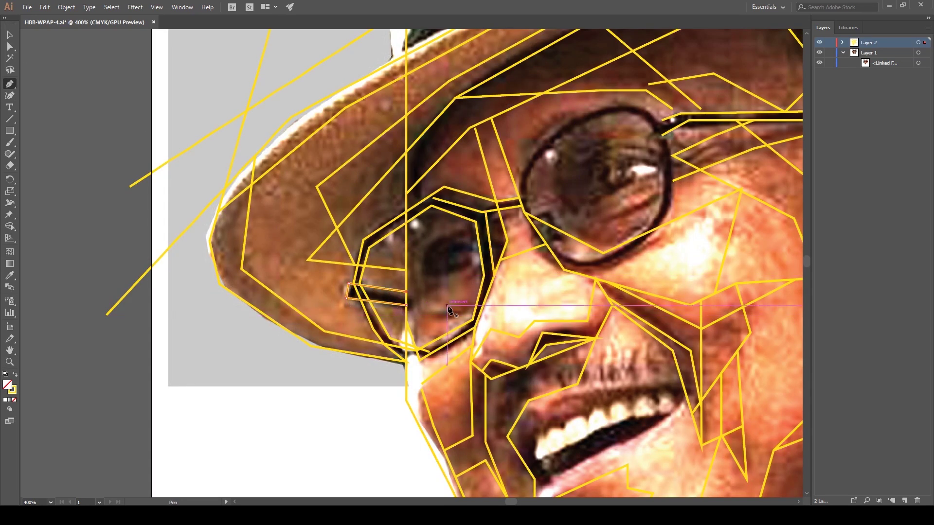
Outline the inner eye shape behind the left lens.
left_click(422, 273)
left_click(429, 244)
left_click(467, 229)
left_click(440, 245)
left_click(442, 276)
left_click(473, 265)
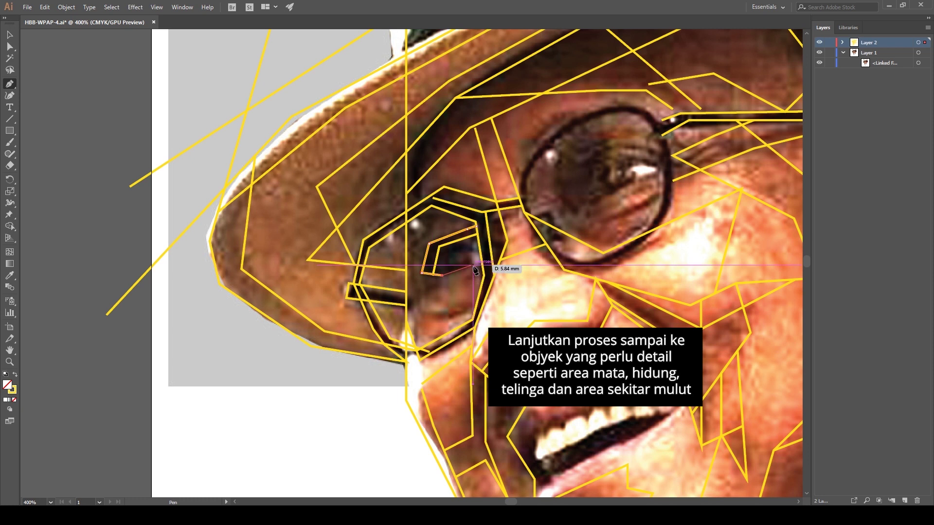
left_click(472, 236)
Draw a small zigzag facet under the eye.
left_click(482, 262)
left_click(467, 279)
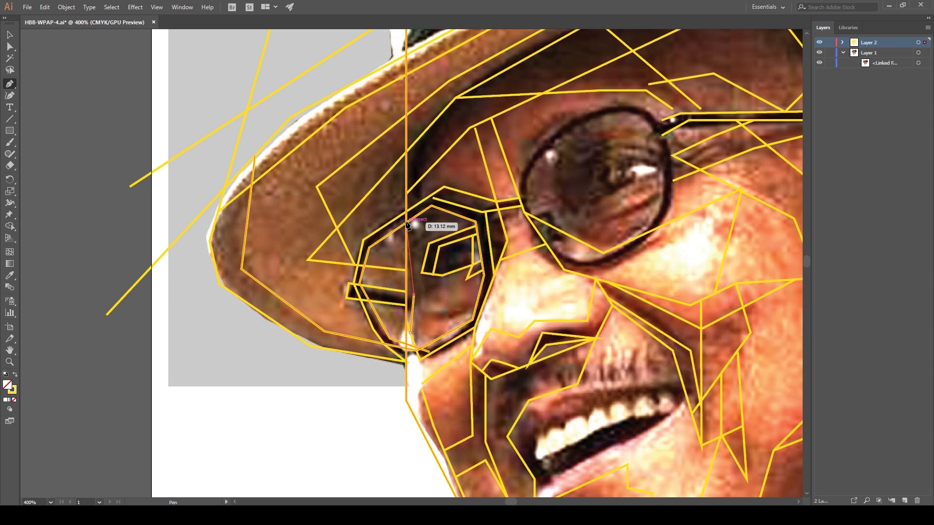
left_click(424, 297)
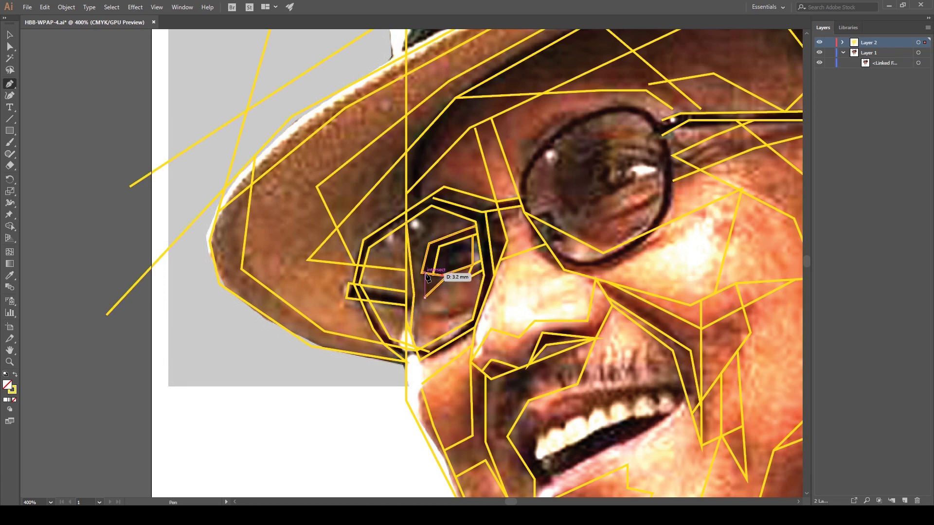
left_click(421, 311)
left_click(445, 311)
left_click(477, 299)
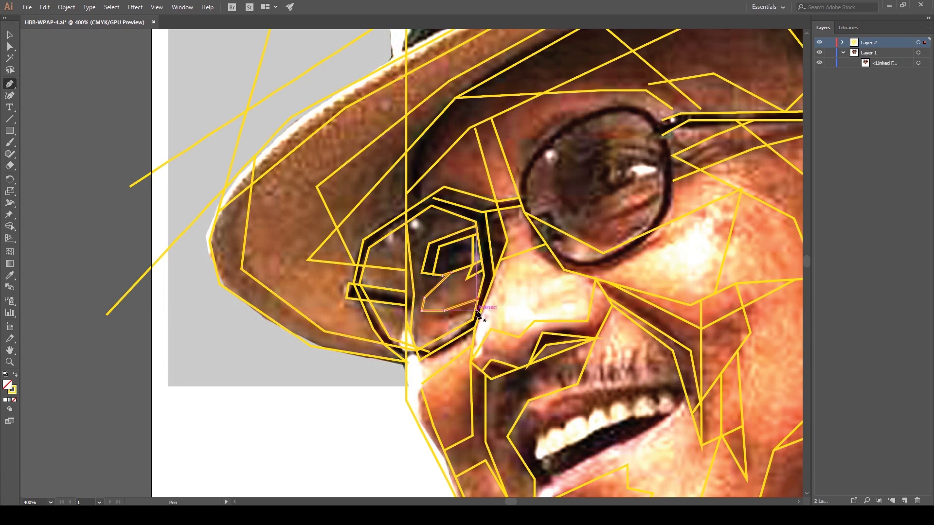
left_click(431, 236, "ctrl")
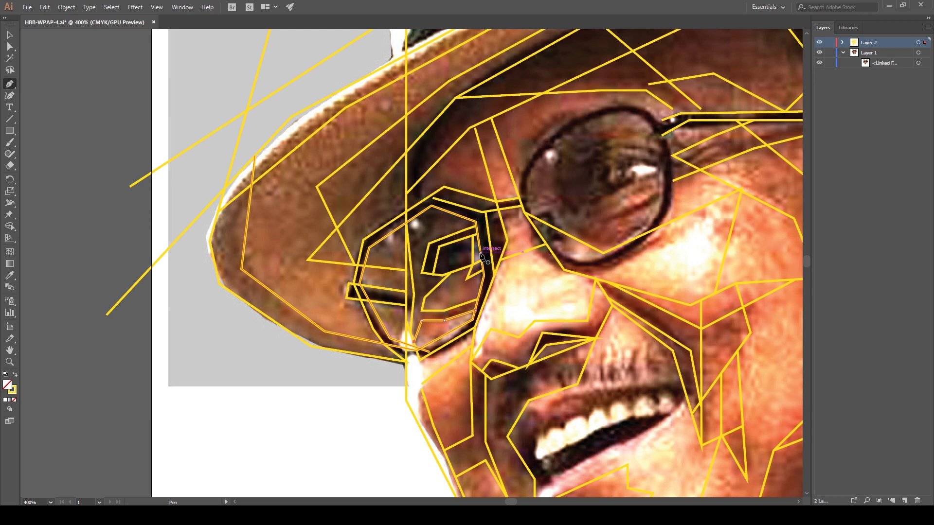
Outline the two small eye highlights.
left_click(383, 238)
left_click(388, 246)
left_click(415, 217)
left_click(422, 222)
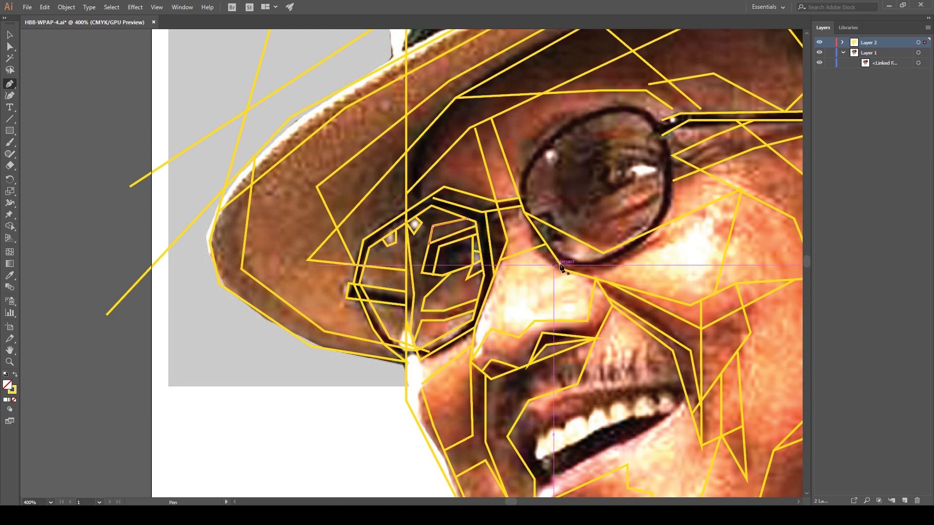
scroll(548, 267, "up", 3)
scroll(486, 263, "right", 5)
Trace anchors around the right lens rim and join them to the glasses' top bar.
left_click(363, 237)
left_click(398, 200)
left_click(436, 197)
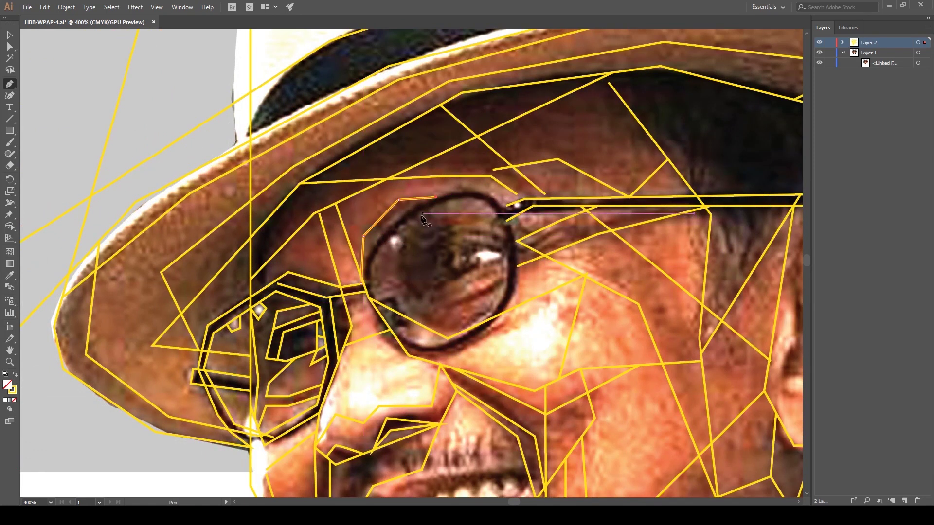
left_click(481, 189)
left_click(518, 198)
left_click(392, 226, "ctrl")
Outline the lens rim from its lower edge up to the frame bar and back down.
left_click(373, 299)
left_click(372, 267)
left_click(395, 228)
left_click(430, 205)
left_click(478, 198)
left_click(506, 220)
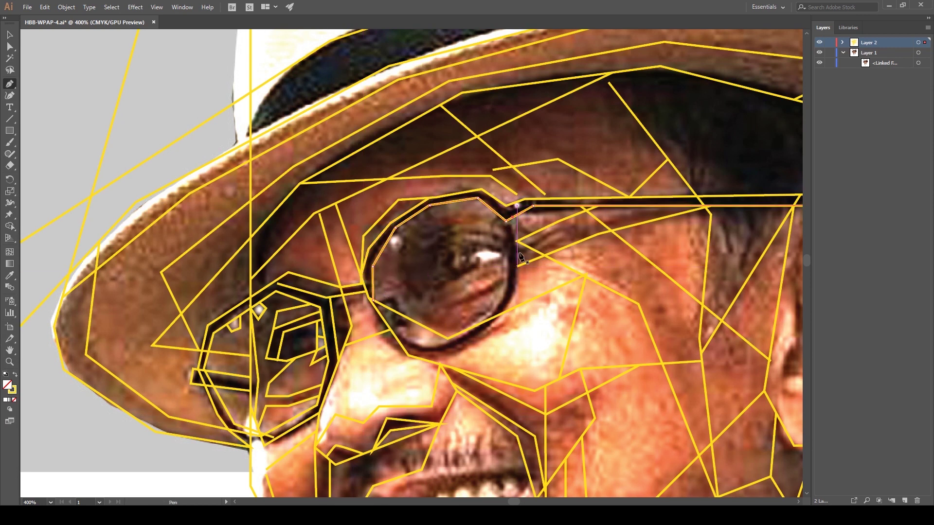
left_click(511, 272, "ctrl")
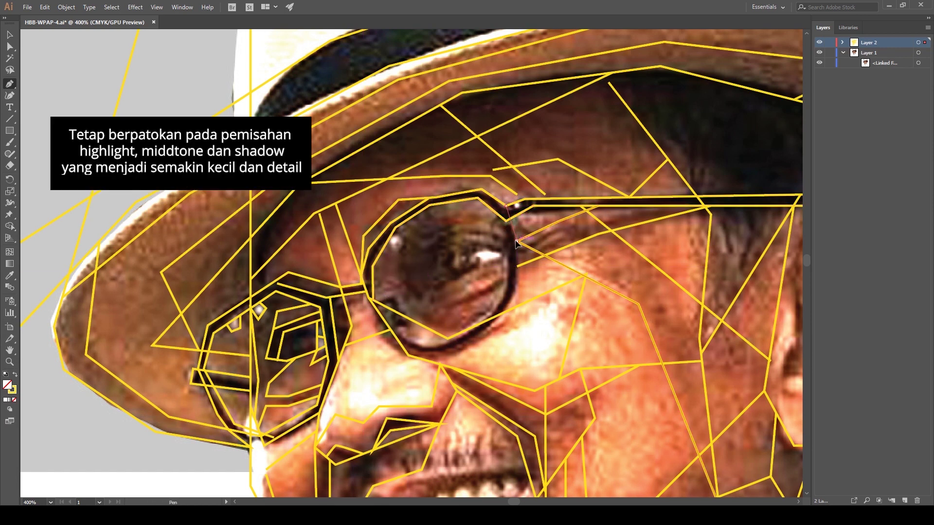
Add a segment along the lens's right edge and nudge its anchor into place.
left_click(506, 312)
left_click(516, 275)
left_click_drag(517, 275, 518, 270)
left_click(513, 280, "ctrl")
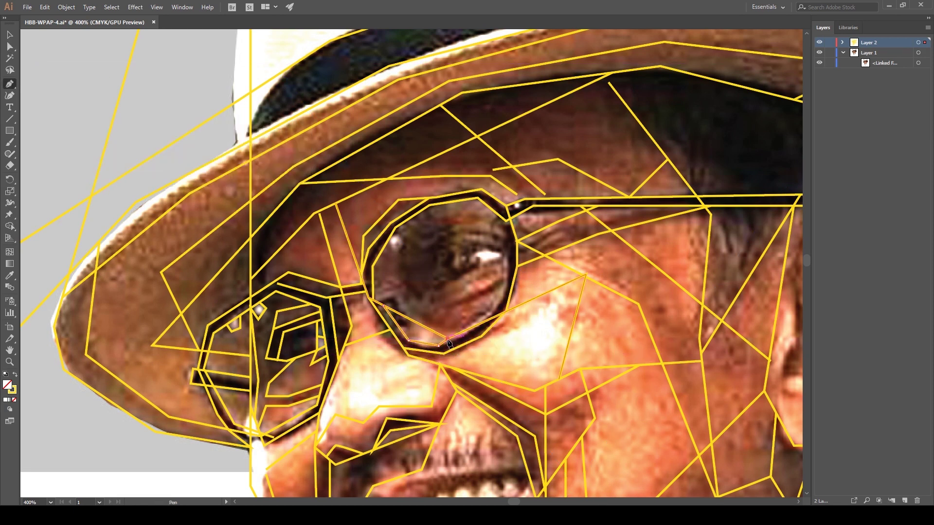
left_click(372, 300)
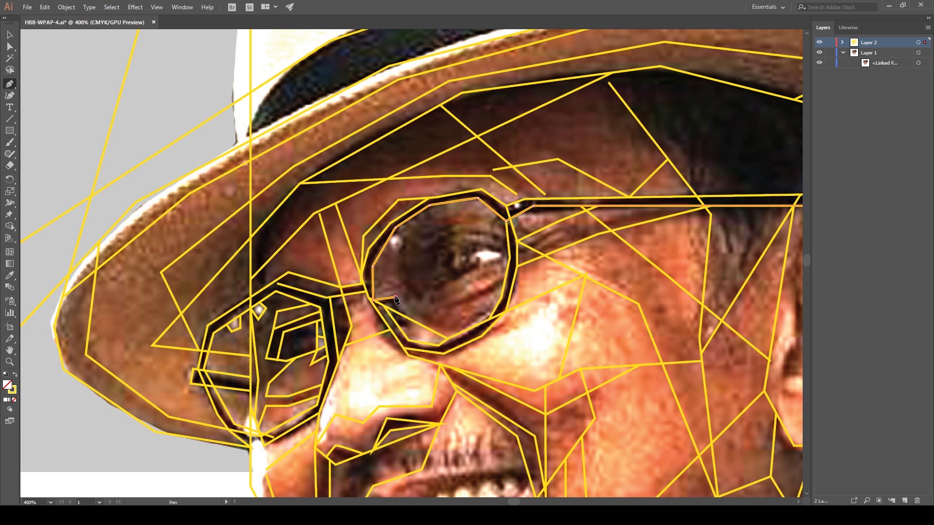
Draw a facet path across the eye behind the right lens.
left_click(408, 285, "ctrl")
left_click(403, 226)
left_click(399, 275)
left_click(418, 302)
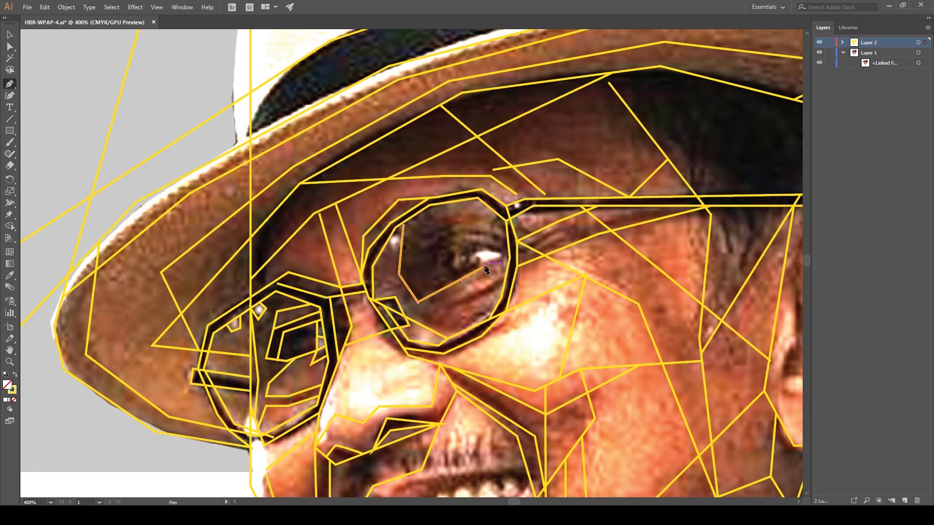
left_click(504, 257)
left_click(467, 229, "ctrl")
left_click(440, 203)
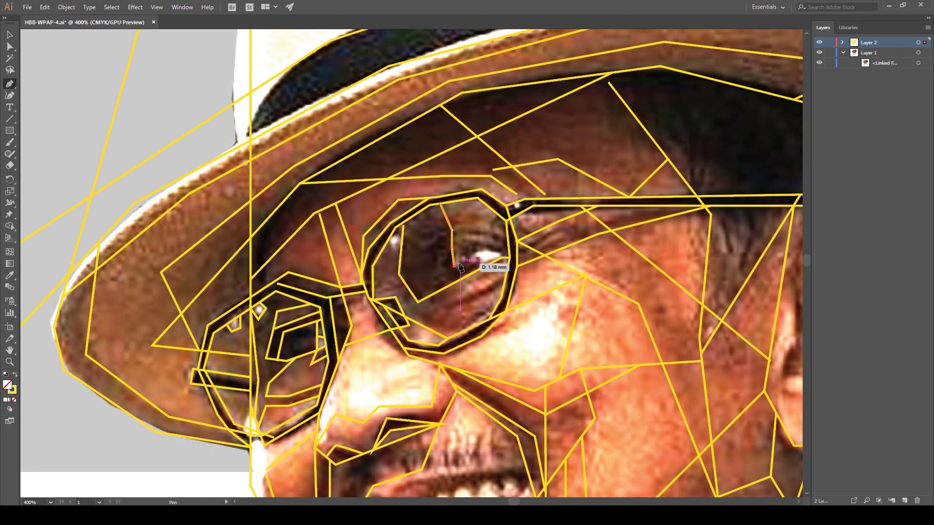
Trace facet shapes along the lower part of the eye.
left_click(474, 263)
left_click(507, 256)
left_click(532, 246, "ctrl")
left_click(506, 238)
left_click(489, 230)
left_click(451, 229)
Extend the lower-eye facet and complete another small facet beside it.
left_click(453, 265)
left_click(460, 243)
left_click(492, 250)
left_click(472, 263)
left_click(484, 249)
left_click(511, 253, "ctrl")
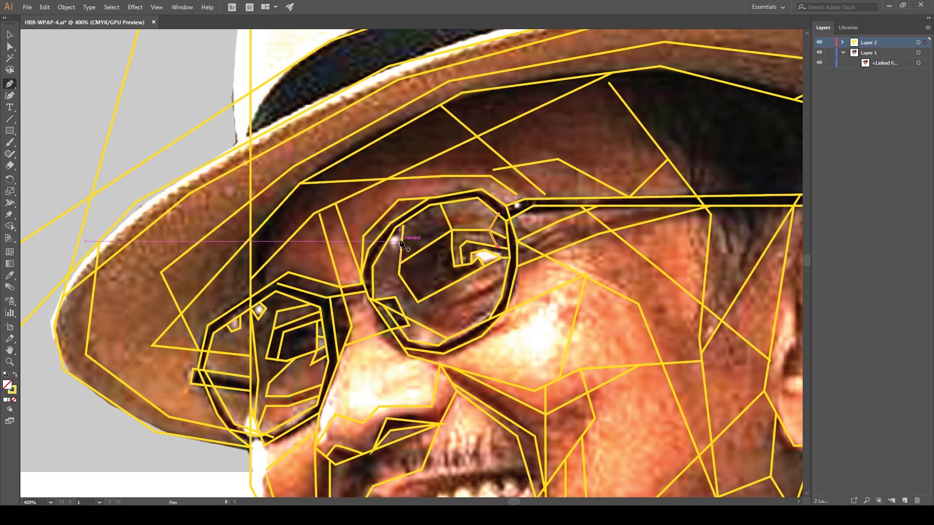
Add a facet from the lens rim across the eye.
left_click(395, 237)
left_click(457, 298, "ctrl")
left_click(504, 284)
left_click(462, 307)
Draw a facet path along the lower lens interior.
left_click(403, 267, "ctrl")
left_click(372, 287)
left_click(398, 274)
left_click(392, 286, "ctrl")
left_click(400, 291)
left_click(412, 315)
left_click(446, 332)
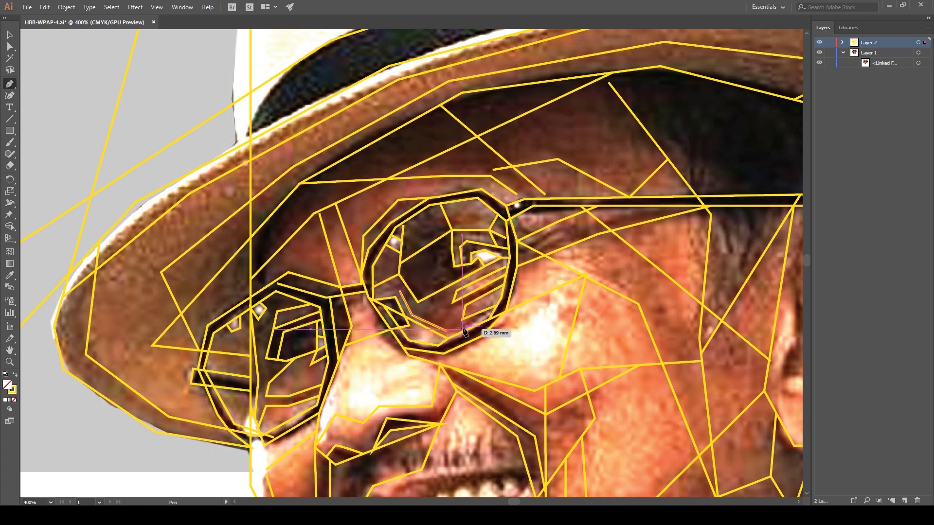
Draw a facet across the upper eye, then end the path and select the path above the glasses.
left_click(448, 211, "ctrl")
left_click(447, 207)
left_click(496, 217)
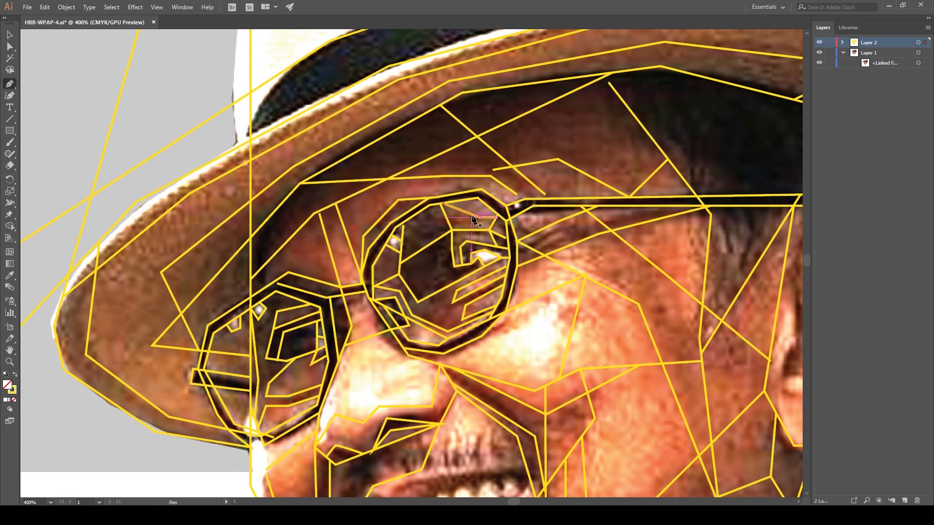
key("a")
left_click(640, 187)
scroll(641, 187, "down", 3)
Draw a facet line and a triangular facet on the cheek below the glasses.
scroll(438, 243, "right", 3)
key("p")
left_click(385, 270)
left_click(509, 289)
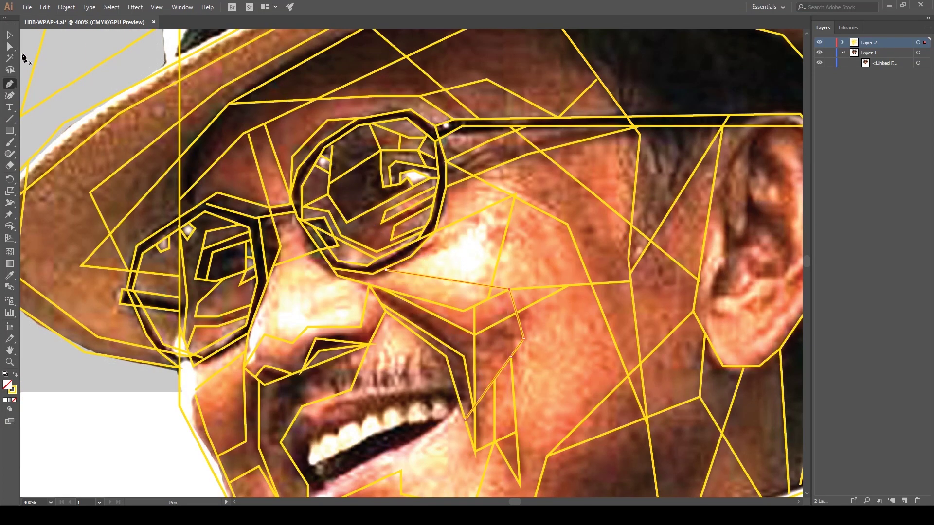
left_click(394, 270)
left_click(446, 246)
left_click(493, 217)
left_click(475, 305)
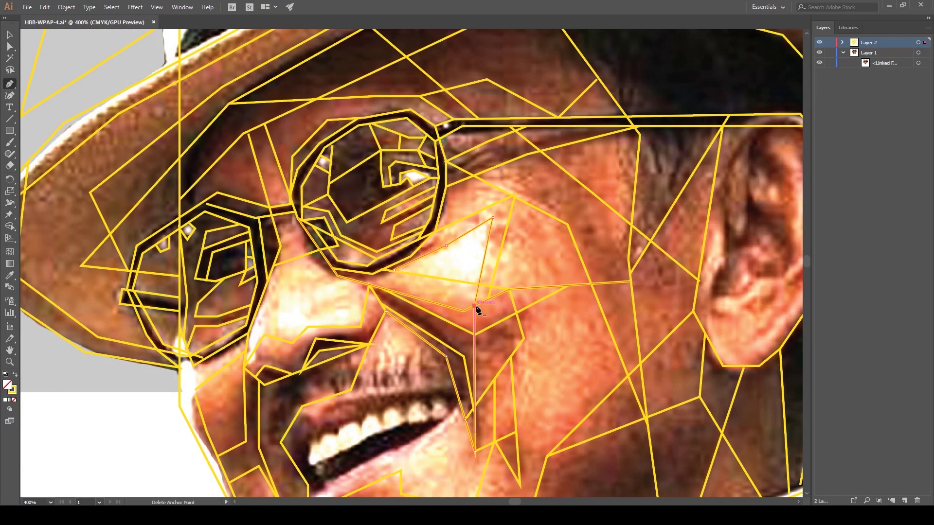
Begin the outer ear outline along its left edge and lower rim.
left_click_drag(589, 231, 444, 118)
left_click_drag(535, 194, 365, 344)
left_click(442, 167)
left_click(408, 221)
left_click(408, 302)
left_click(397, 335)
left_click(379, 348)
Complete the outer ear outline around its right rim and close it.
left_click(479, 163)
left_click(508, 199)
left_click(502, 290)
left_click(452, 372)
left_click(393, 375)
key("a")
Add the inner ear rim line and start an inner ear facet.
key("ctrl+shift+a")
key("p")
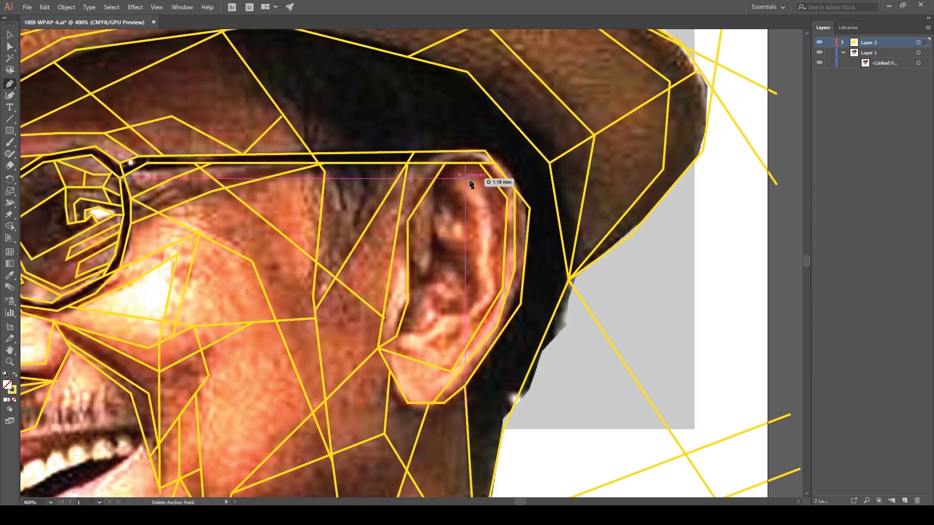
left_click(492, 306)
left_click(429, 187)
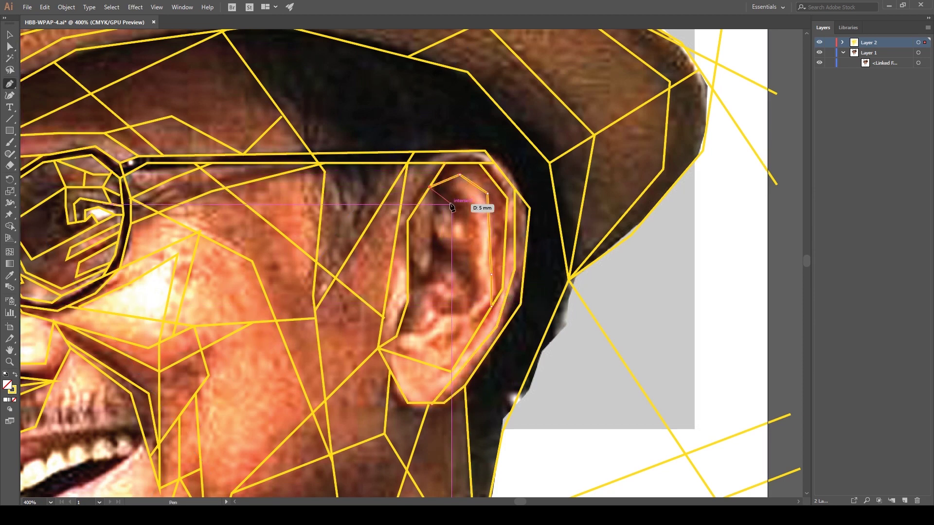
left_click(452, 188)
left_click(477, 208)
left_click(379, 348)
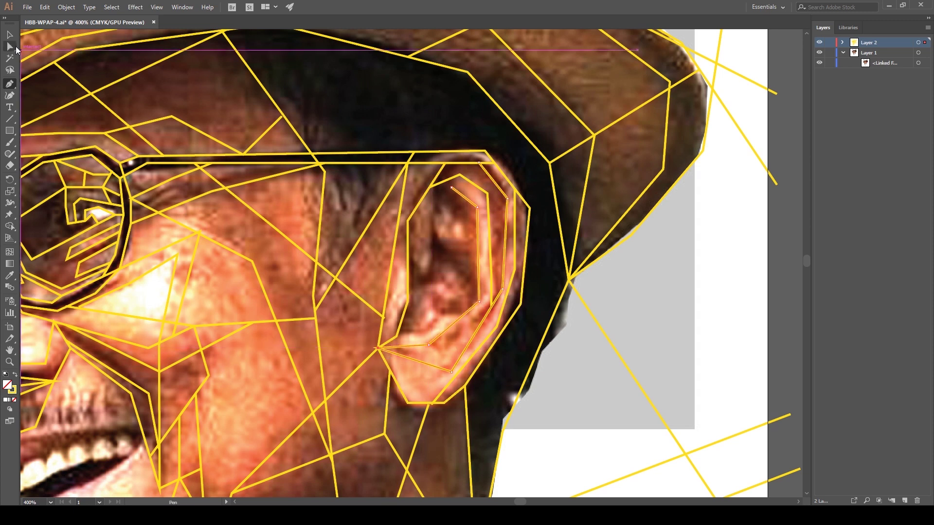
Outline a small facet inside the ear.
left_click(429, 271)
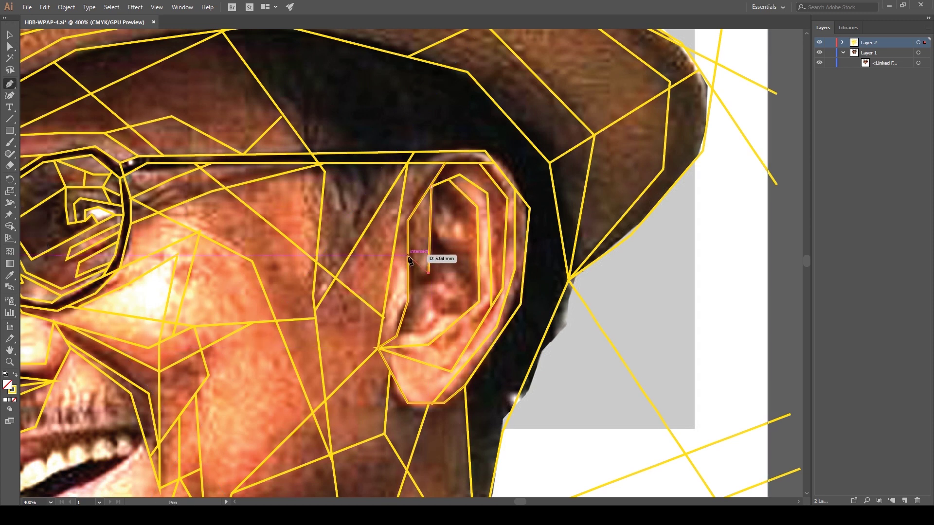
left_click(443, 283)
left_click(409, 286)
left_click(399, 331)
Add facet lines across the lower and upper inner ear and close the facet.
left_click(410, 332)
left_click(436, 321)
left_click(461, 313)
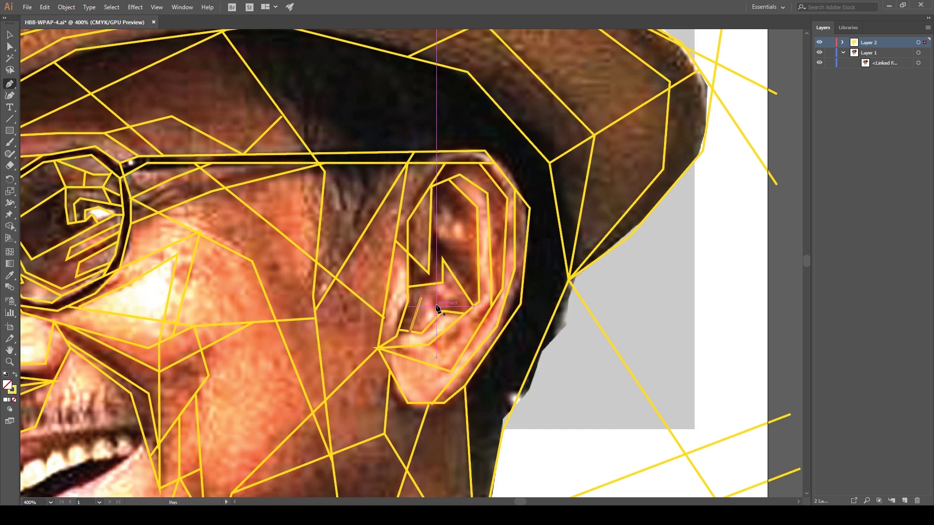
left_click(465, 292)
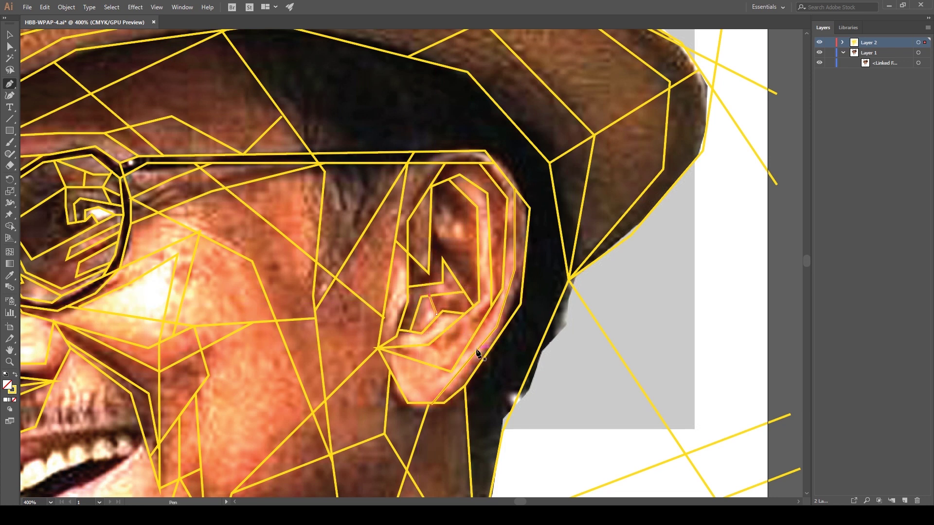
left_click(442, 204)
left_click(443, 237)
Draw a closed facet beside the nose and mouth.
scroll(464, 494, "left", 5)
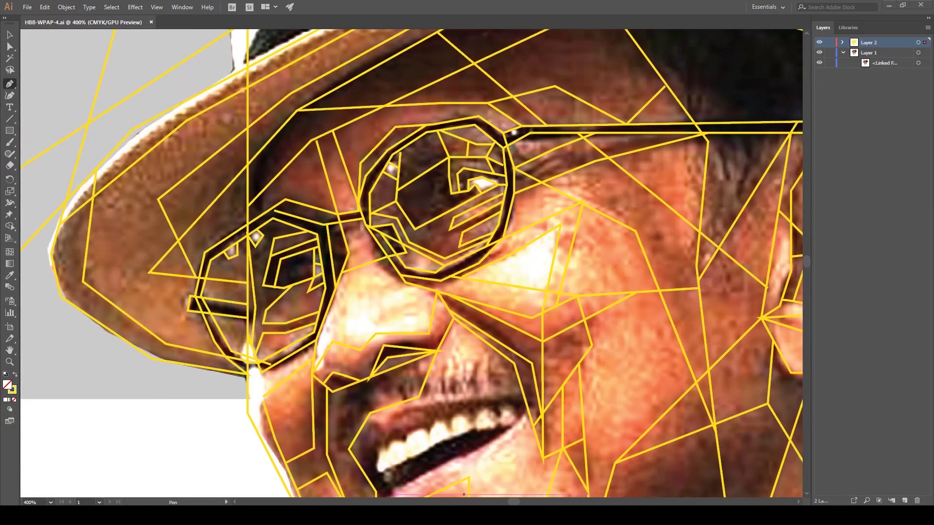
scroll(394, 333, "down", 5)
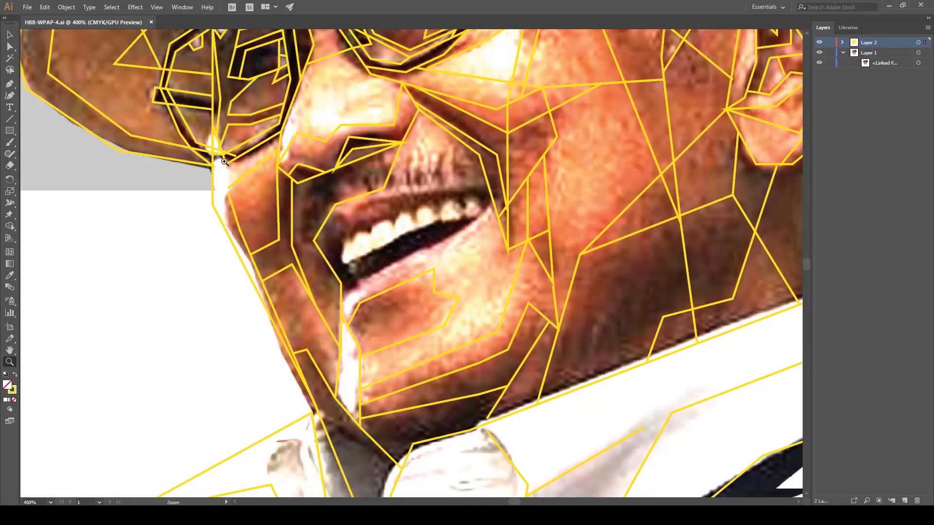
scroll(245, 239, "up", 2)
scroll(245, 240, "right", 2)
left_click(235, 233)
left_click(232, 295)
left_click(247, 325)
left_click(252, 326)
left_click(311, 240)
left_click(325, 219)
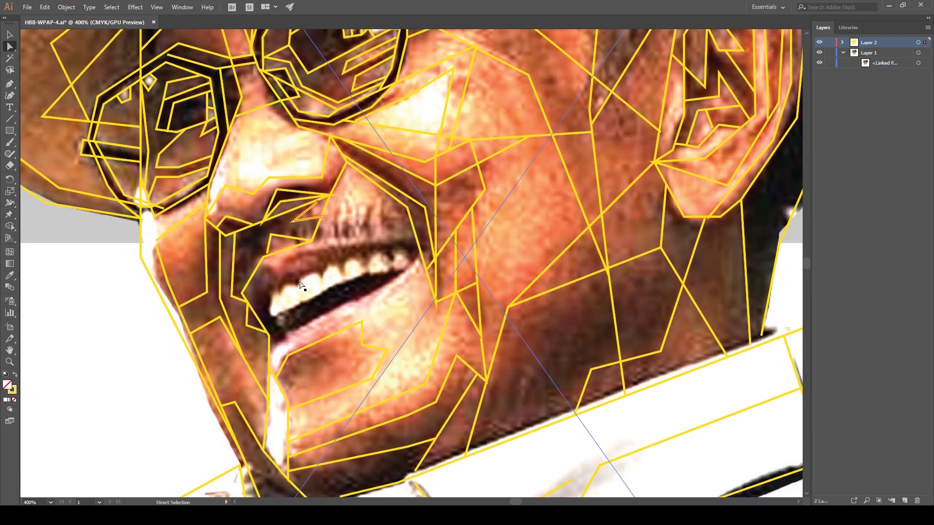
Draw a closed facet along the upper lip edge.
left_click(263, 263)
left_click(274, 266)
left_click(332, 244)
left_click(387, 240)
left_click(417, 240)
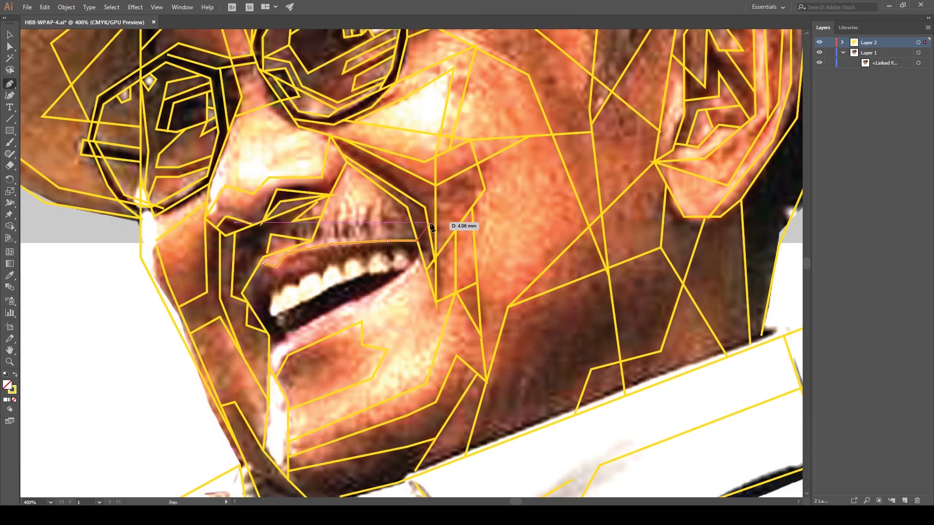
left_click(271, 266)
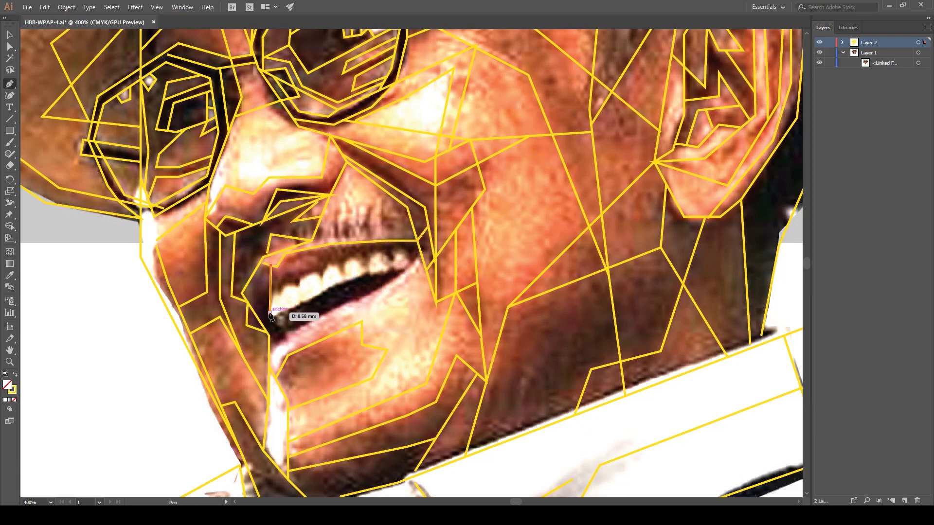
Outline the teeth and add a lower-lip facet connecting to the teeth corner.
left_click(254, 311)
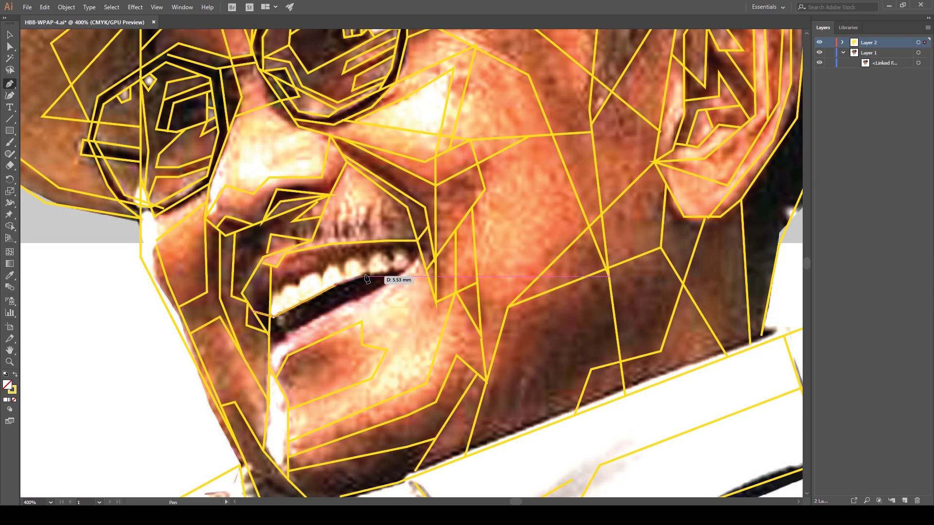
left_click(415, 266)
left_click(254, 311)
left_click(271, 349)
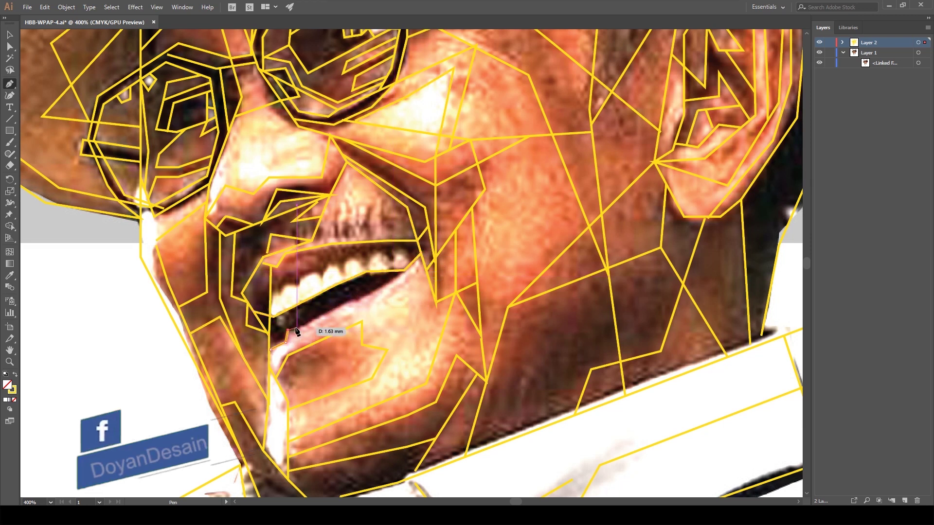
left_click(403, 270)
Trace a zigzag outline along the upper teeth, undoing stray anchors.
left_click(274, 290)
left_click(281, 294)
left_click(303, 277)
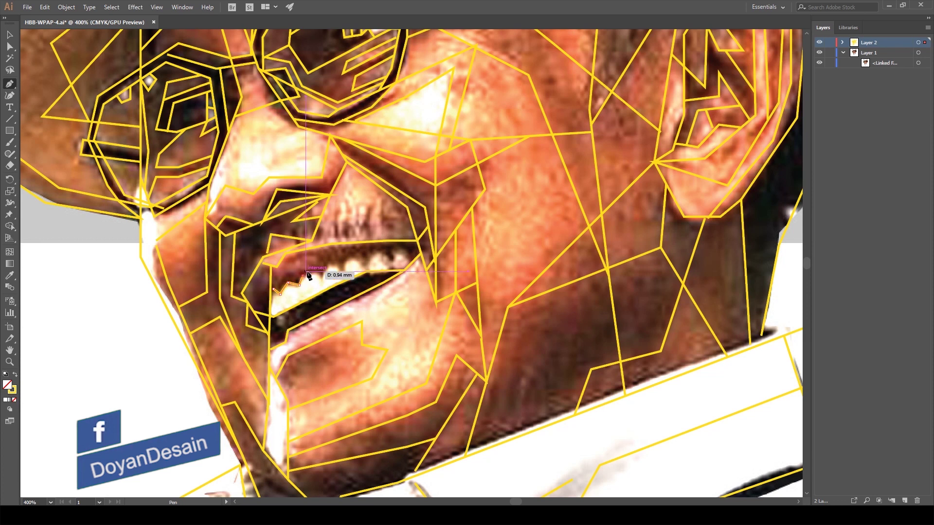
left_click(335, 263)
key("ctrl+z")
key("ctrl+z")
key("ctrl+z")
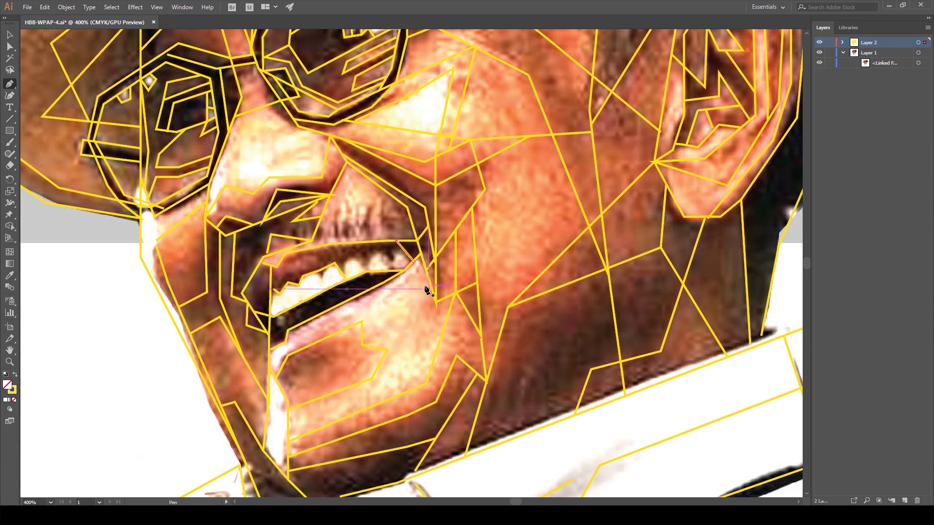
key("ctrl+shift+z")
key("ctrl+shift+z")
key("ctrl+shift+z")
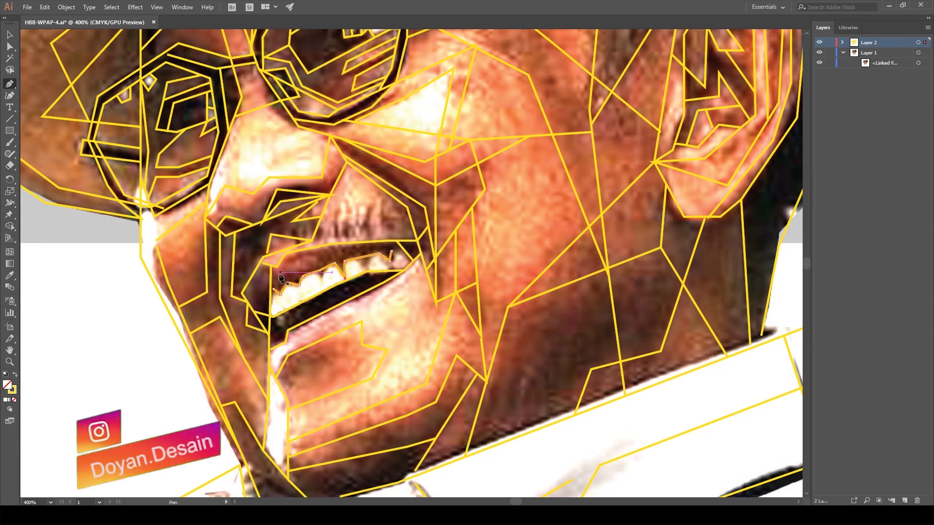
left_click(280, 259)
left_click(325, 257)
left_click(293, 273)
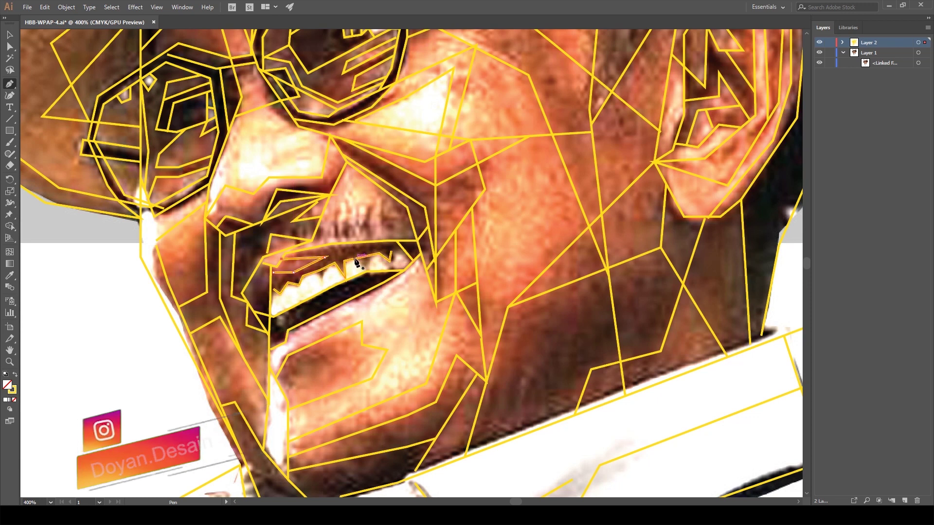
key("ctrl+z")
key("ctrl+z")
key("ctrl+z")
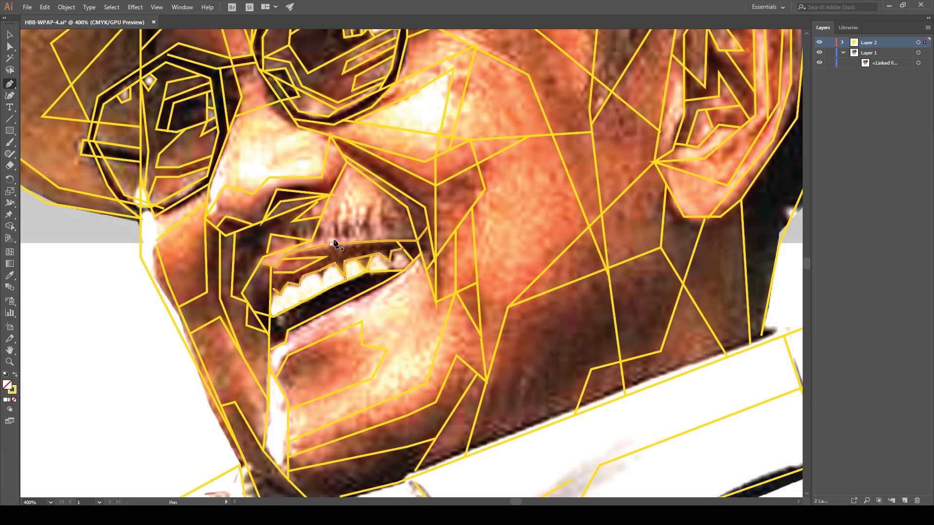
left_click(335, 213, "ctrl")
Draw narrow zigzag facets following the mustache's lower edge.
left_click(332, 207)
left_click(334, 239)
left_click(360, 226)
left_click(356, 206)
left_click(370, 206)
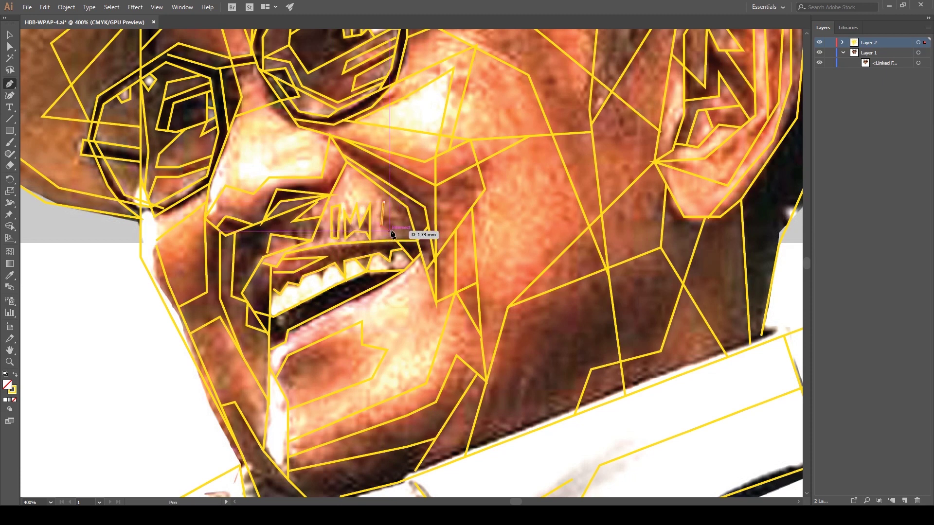
left_click(404, 225)
left_click(392, 199)
left_click(319, 222)
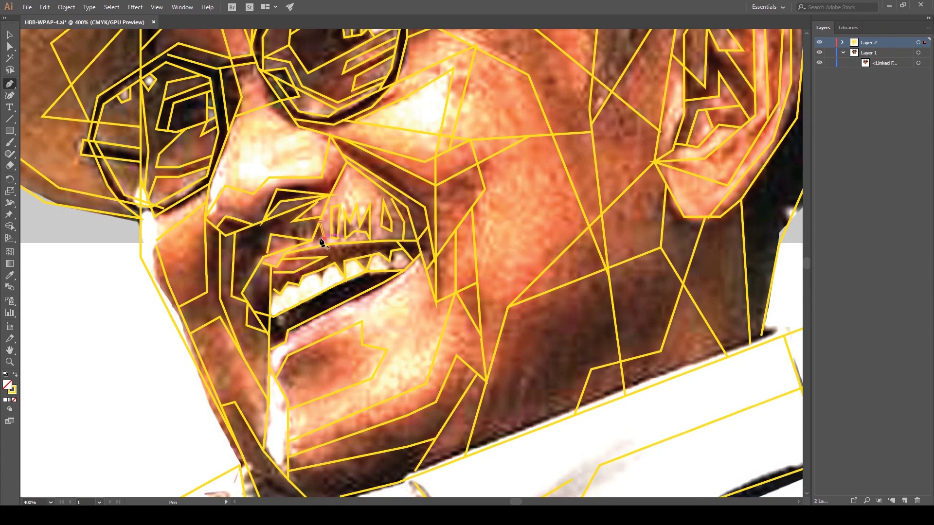
key("a")
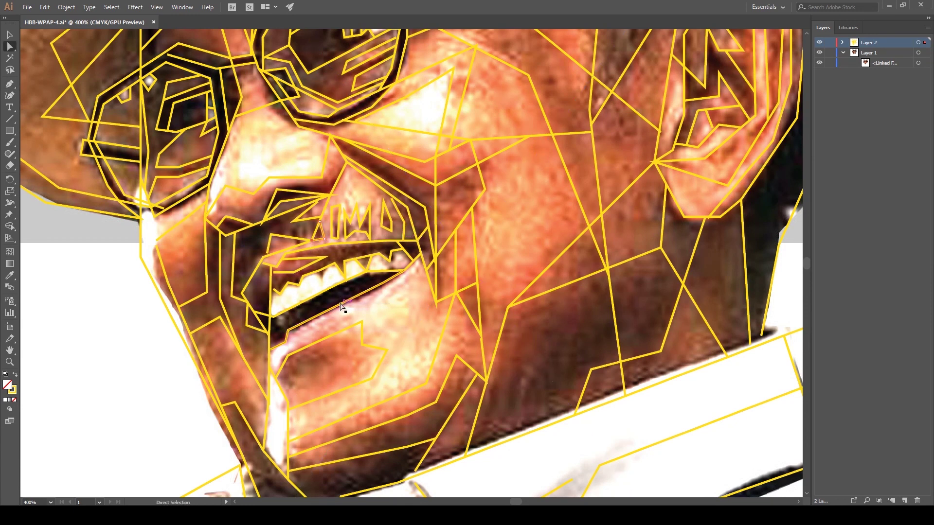
left_click(9, 83)
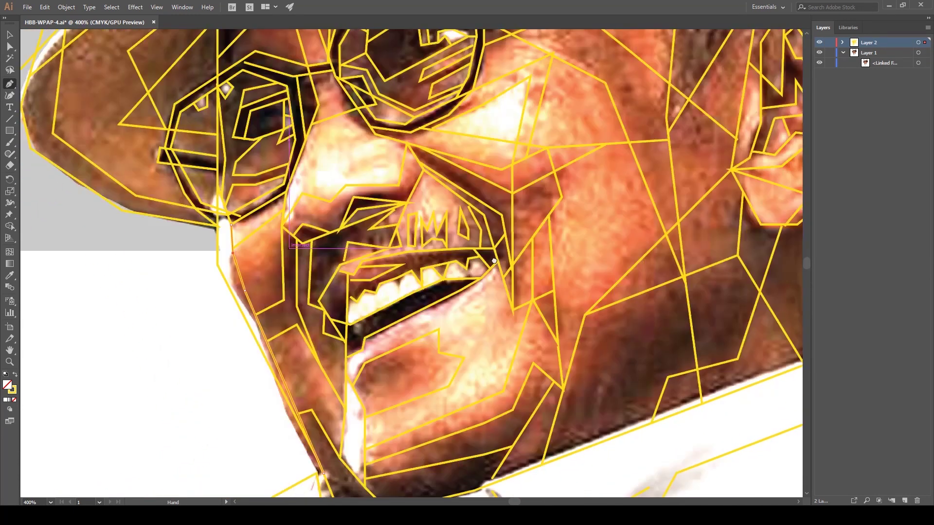
Add facet lines beside the mouth corner and trace the chin edge down toward the collar.
left_click_drag(298, 234, 374, 238)
left_click(372, 228)
left_click(384, 250)
scroll(308, 215, "down", 5)
left_click(332, 159)
left_click(291, 233)
left_click(337, 328)
left_click(375, 366)
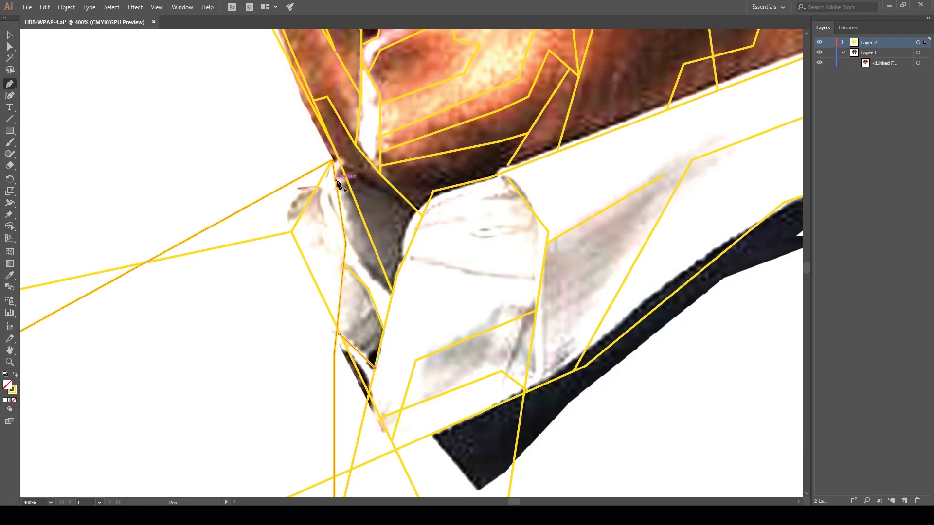
Outline two facets along the white shirt collar.
left_click(427, 356)
left_click(405, 257)
left_click(447, 262)
left_click(542, 279)
left_click(406, 257)
left_click(500, 176)
left_click(510, 195)
left_click(450, 199)
left_click(420, 214)
left_click(464, 217)
left_click(511, 216)
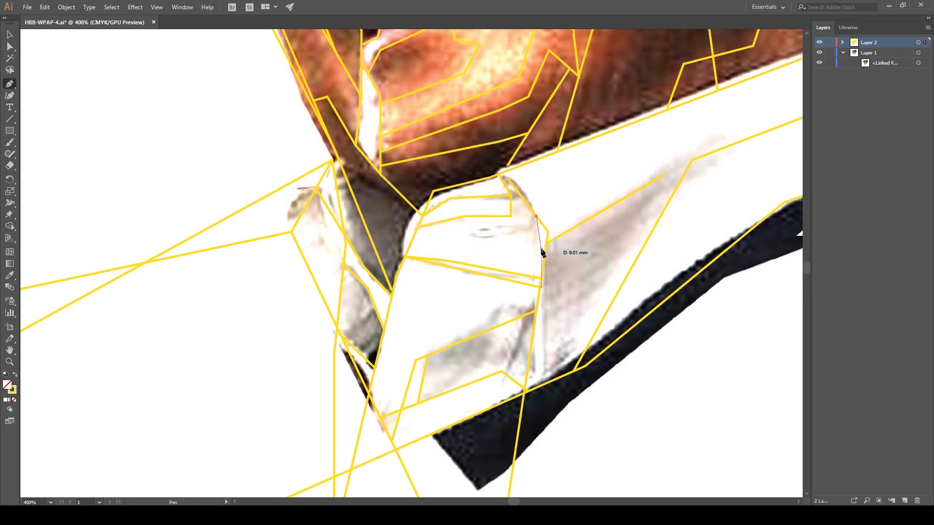
Draw a cornered facet line across the shirt front.
left_click_drag(588, 309, 521, 283)
left_click(315, 392)
left_click(436, 346)
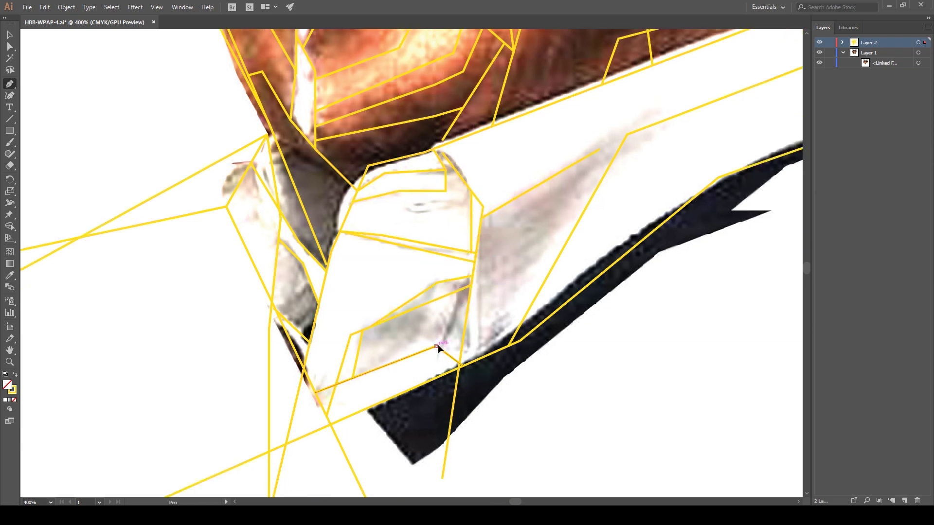
left_click(466, 304)
Outline a facet running down the collar and draw a line across the shirt.
left_click(471, 191)
left_click(467, 311)
left_click_drag(472, 363, 291, 457)
left_click(445, 229)
left_click(334, 442)
left_click(298, 332)
left_click(414, 230)
left_click(483, 200)
Add short line segments across the shirt and left shoulder toward the collar.
left_click_drag(485, 205, 162, 166)
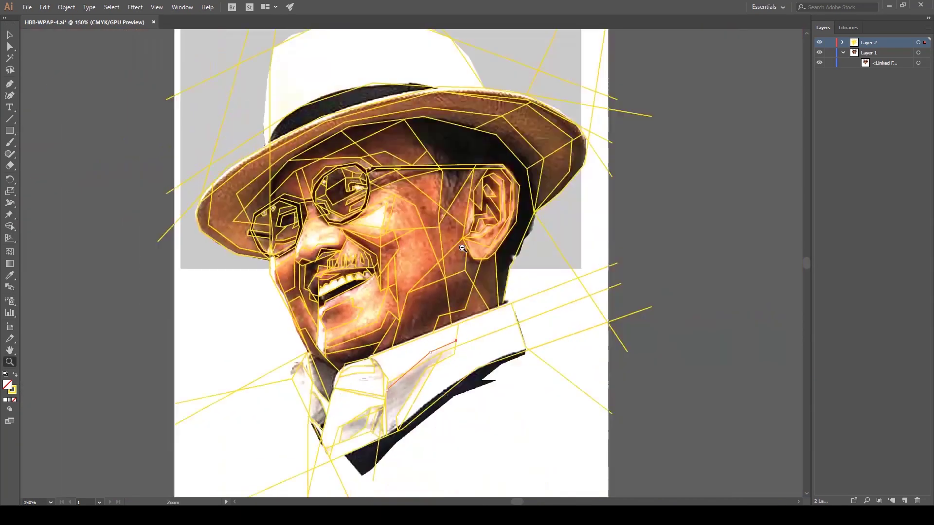
left_click(9, 84)
left_click(338, 163)
key("Escape")
left_click(475, 281)
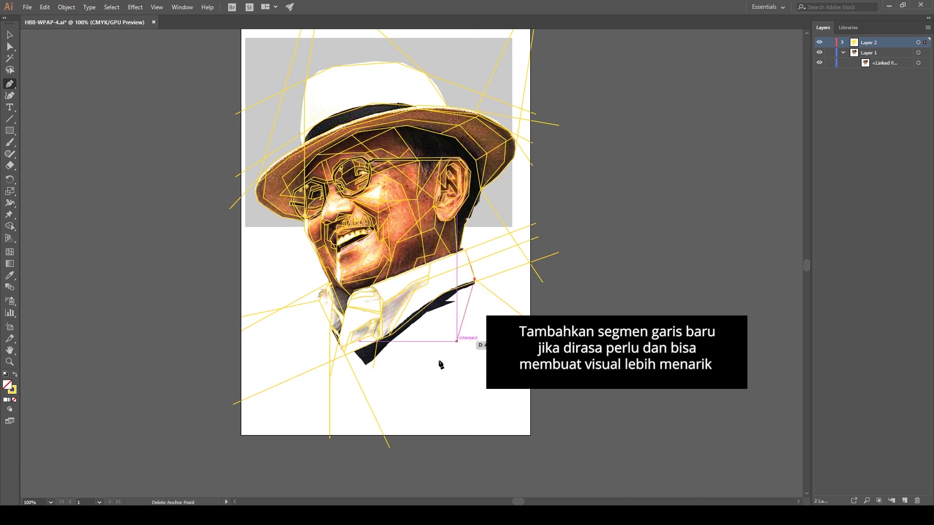
key("Escape")
left_click(221, 283)
key("Escape")
left_click(316, 250)
key("ctrl")
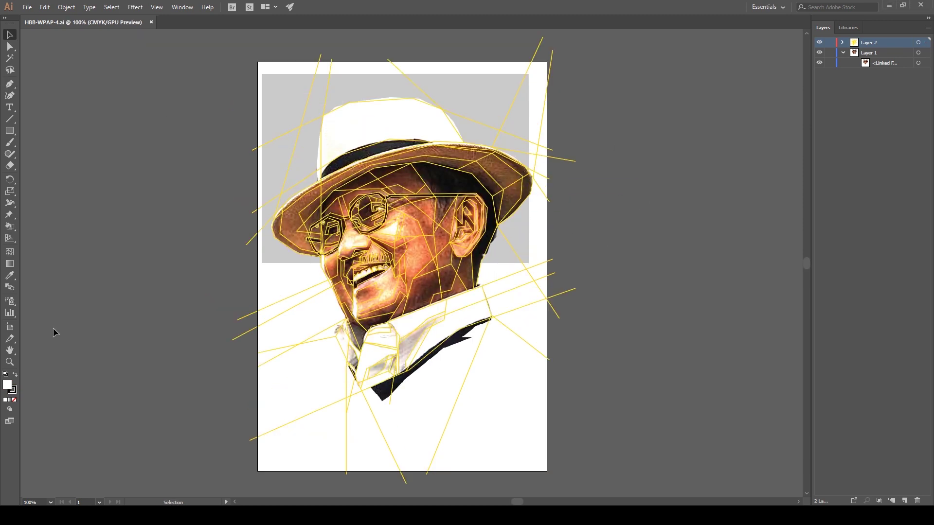
Extend the hat-top line's left end down the left side onto the lower path.
left_click(252, 150)
key("p")
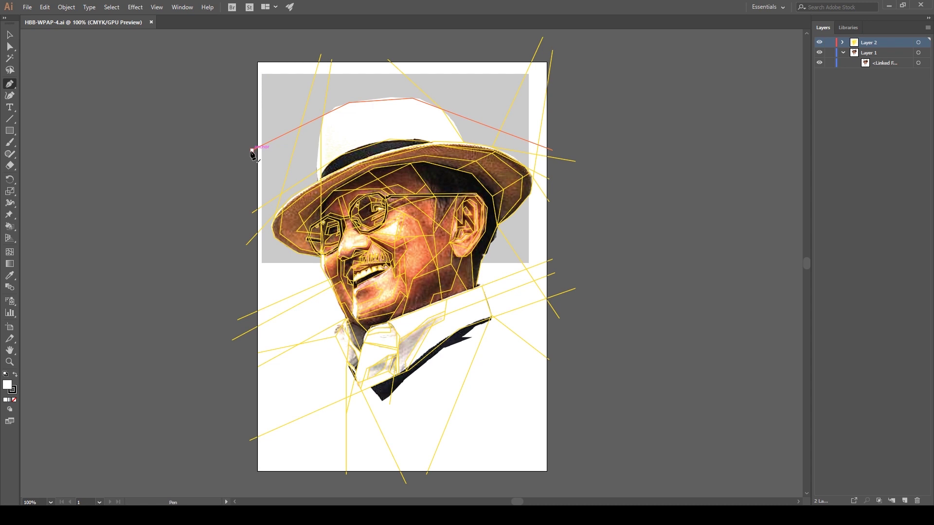
left_click(252, 212)
left_click(246, 245)
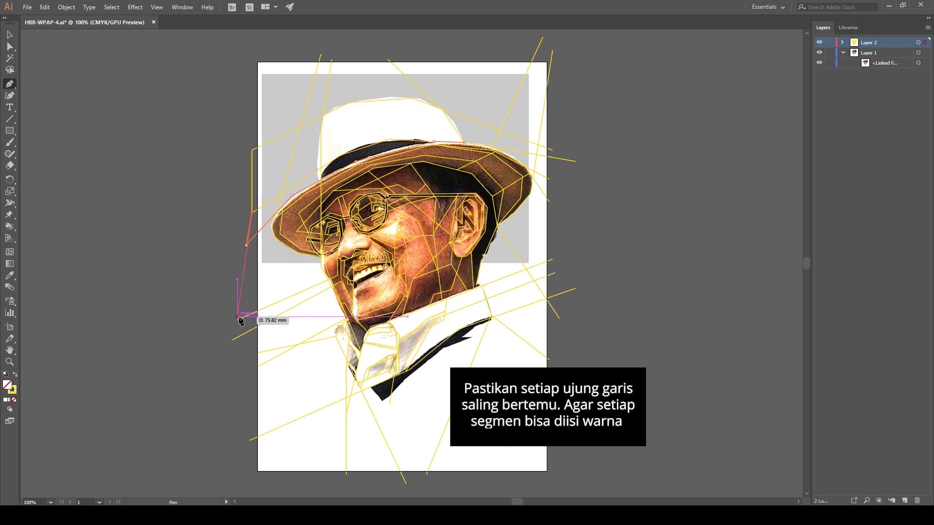
left_click(236, 339)
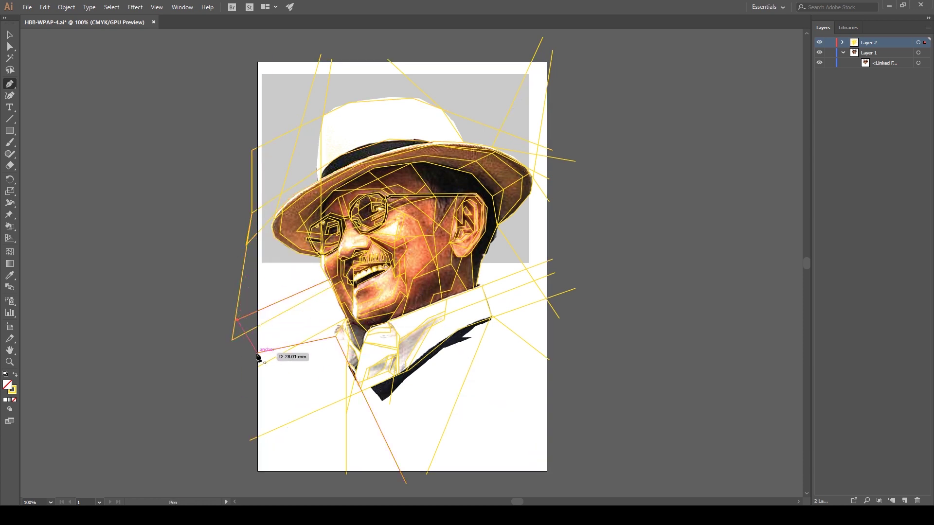
left_click(249, 441)
Draw a lower-right line joining the right-edge path, and close off the bottom-left line.
left_click(405, 483)
left_click(549, 360)
left_click(560, 318)
left_click(549, 202)
left_click(555, 273)
left_click(427, 475)
left_click(250, 442)
Join a top-left line along the top edge and add closing segments at the right edge.
left_click(252, 47)
left_click(321, 55)
scroll(386, 61, "up", 1)
left_click(331, 66)
left_click(388, 67)
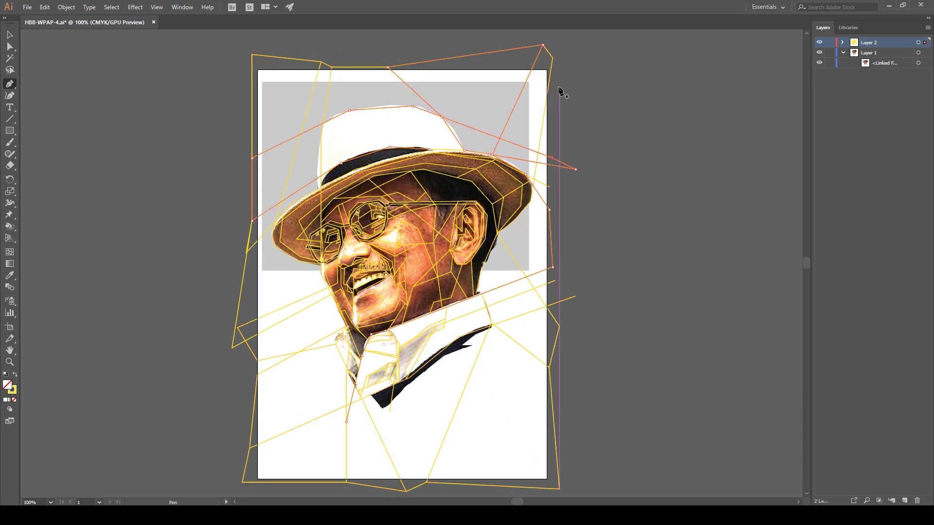
left_click(575, 295)
left_click(553, 267)
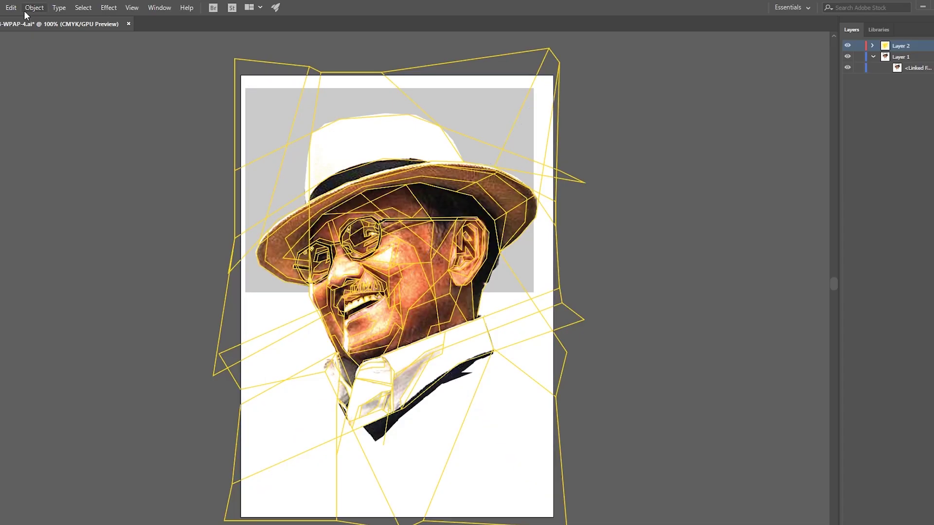
Save the portrait with Ctrl+S now that the facet-line network is complete.
key("ctrl+s")
Select all facet lines except the guide photo and apply Object > Live Paint > Make.
left_click_drag(579, 199, 619, 488)
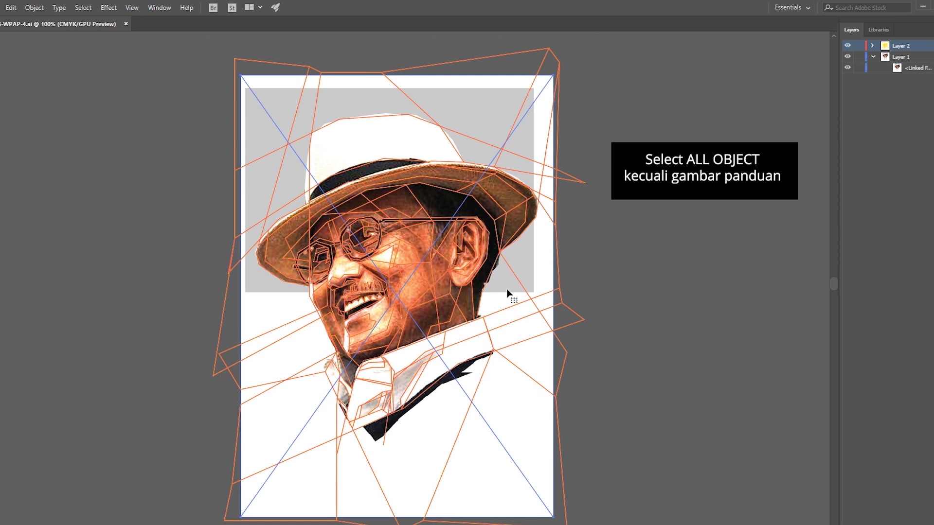
left_click(550, 85, "shift")
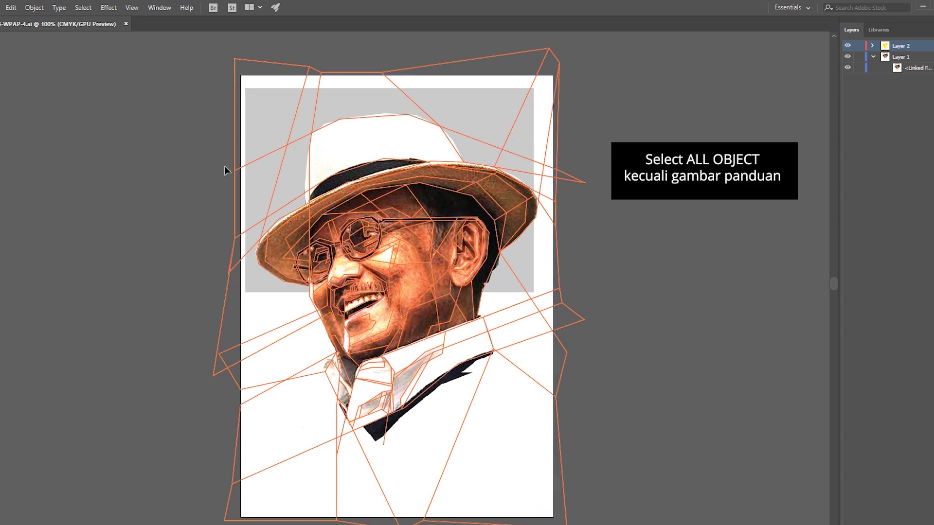
left_click(34, 8)
mouse_move(88, 315)
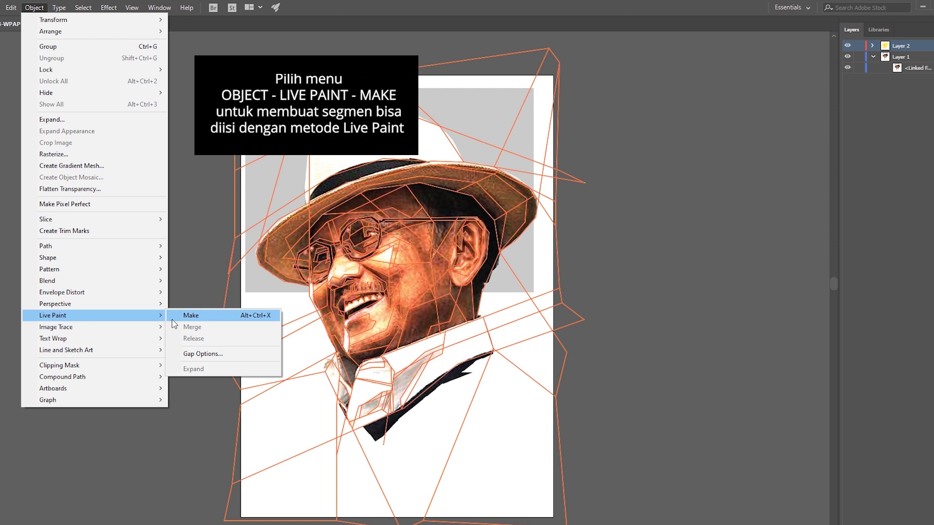
left_click(191, 316)
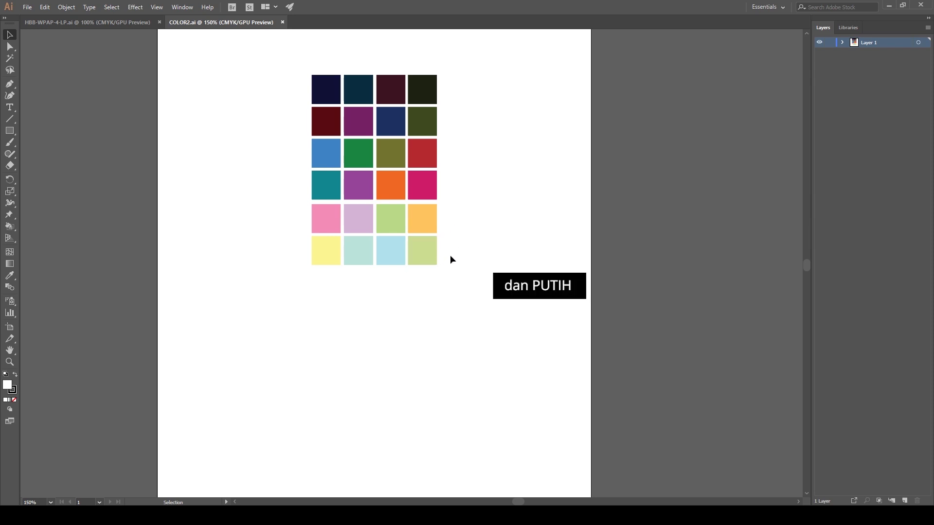
Copy COLOR2.ai's 24 swatches and white block into the portrait and move them top-left.
left_click(426, 285)
left_click_drag(497, 335, 281, 46)
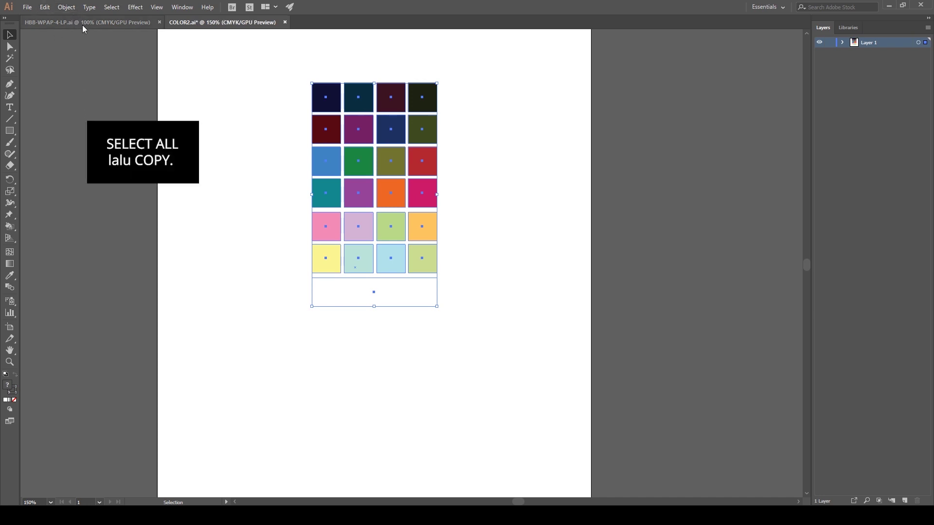
left_click(83, 22)
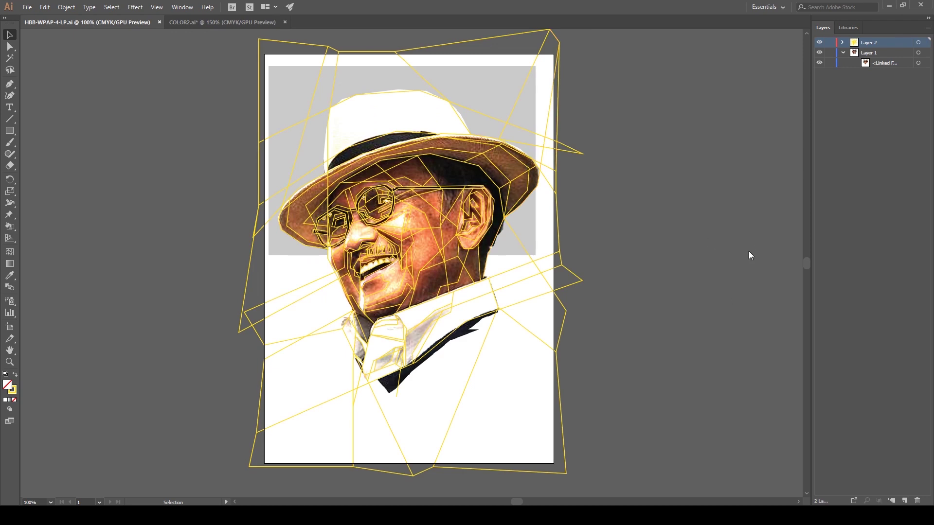
key("ctrl+v")
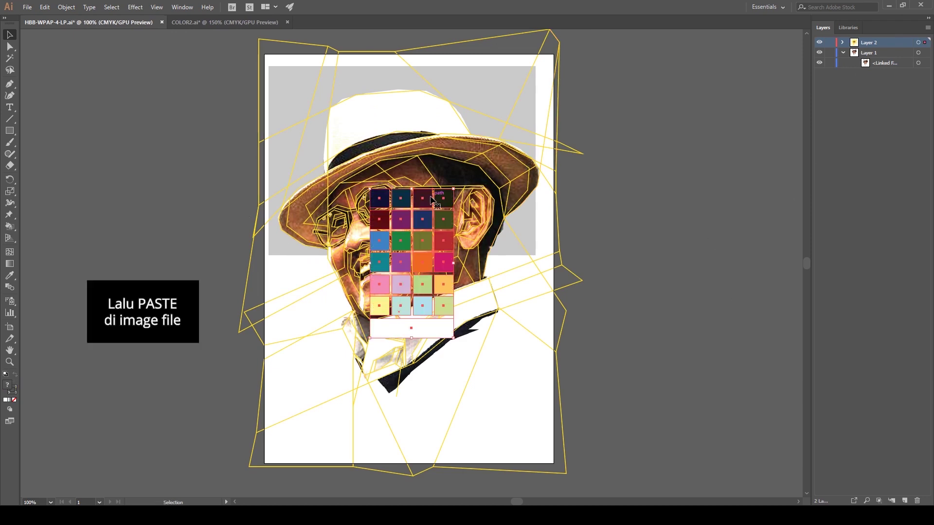
mouse_move(423, 193)
left_mouse_down()
mouse_move(244, 100)
mouse_move(220, 78)
left_mouse_up()
Park the swatch grid left of the artboard, select the Live Paint Bucket, and zoom to 200% on the hat.
left_click(200, 279)
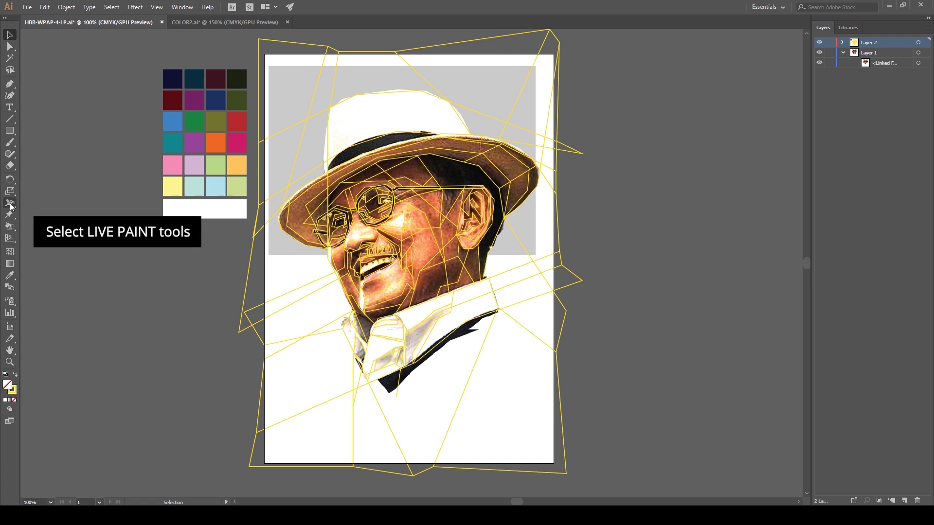
left_click(7, 227)
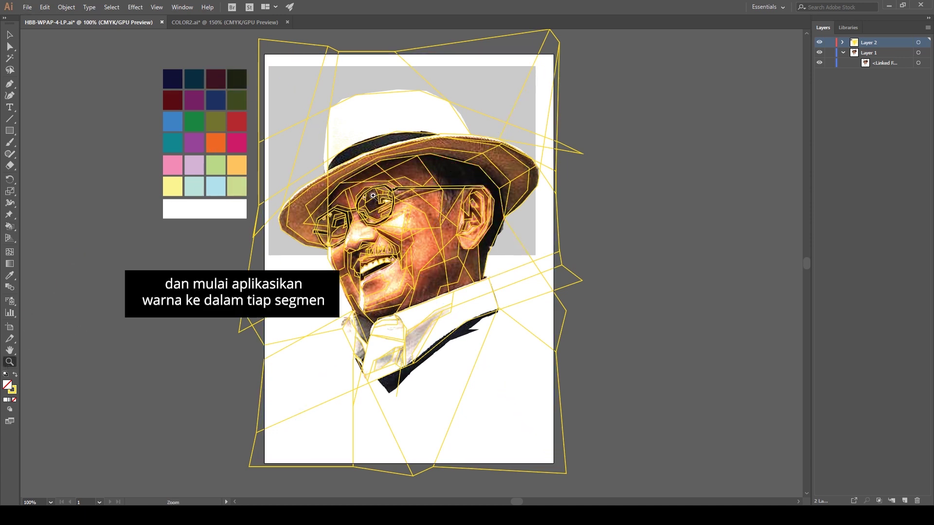
left_click(382, 165)
left_click(392, 264)
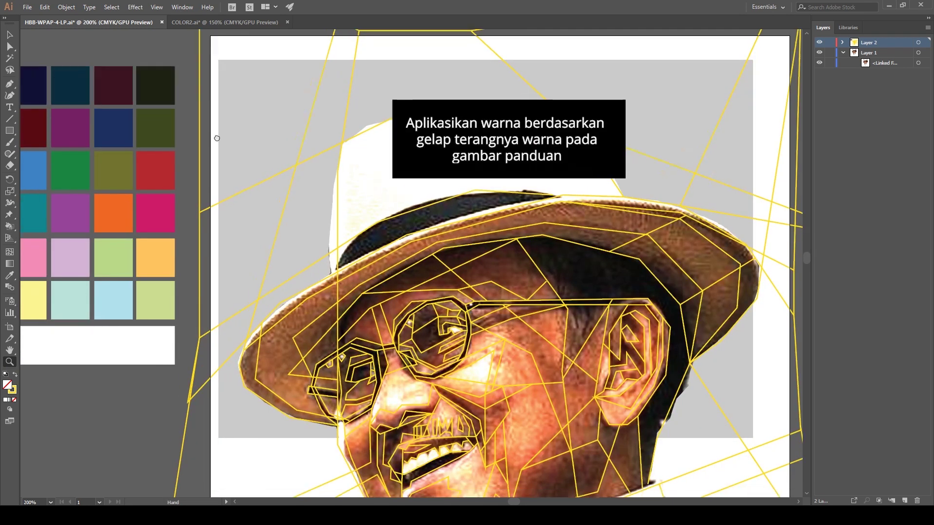
Fill the hat band purple and the thin brim strip light green.
left_click_drag(213, 141, 281, 127)
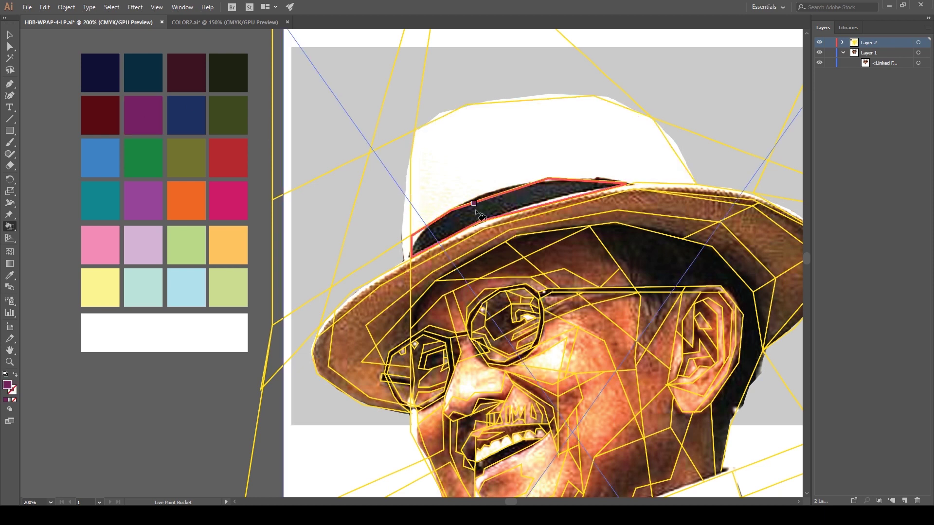
left_click(475, 224)
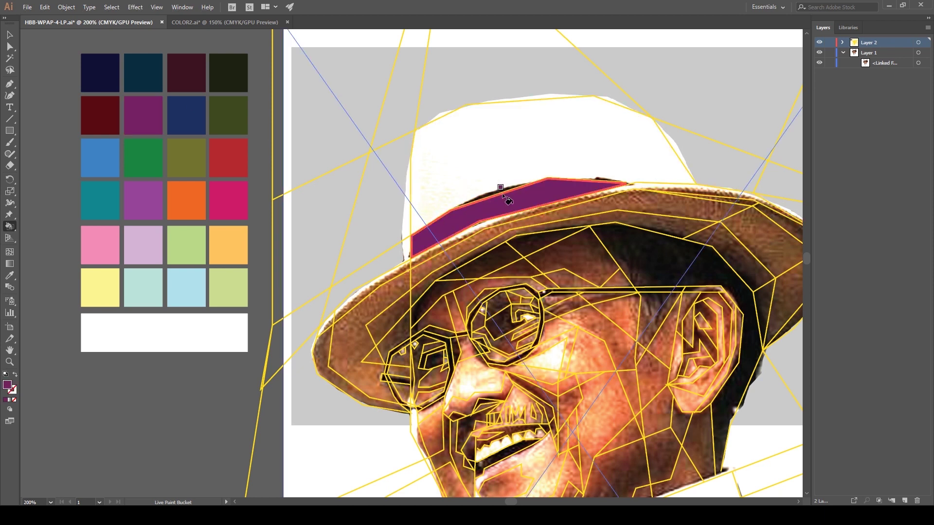
left_click_drag(455, 209, 429, 116)
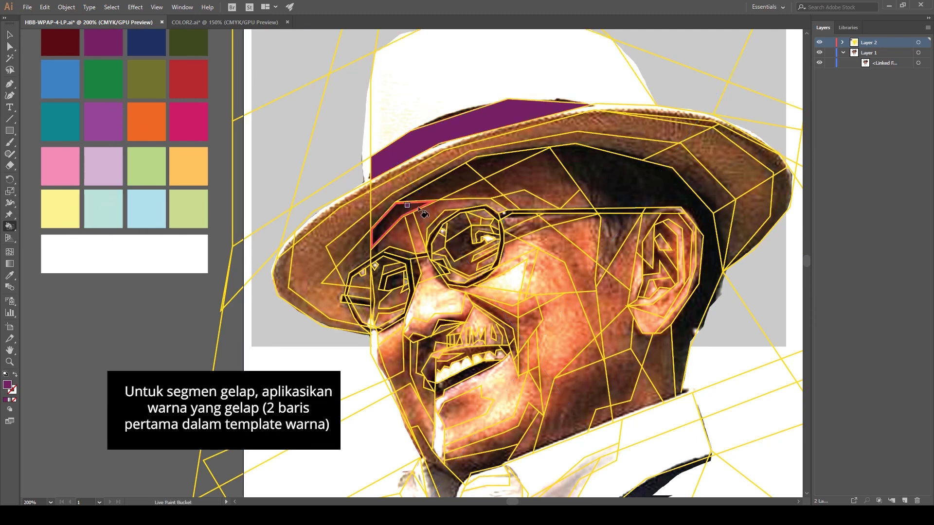
mouse_move(532, 123)
left_mouse_down()
mouse_move(519, 155)
mouse_move(553, 134)
left_mouse_up()
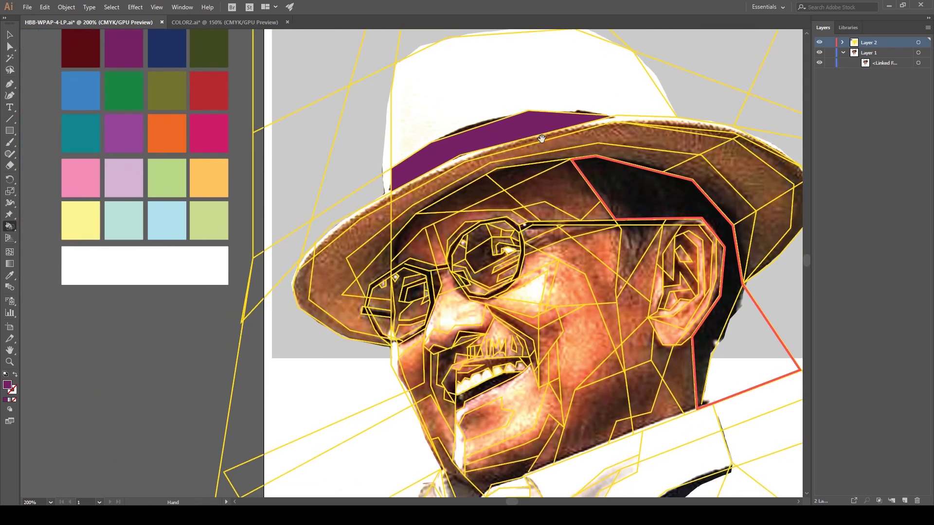
left_click(78, 213, "alt")
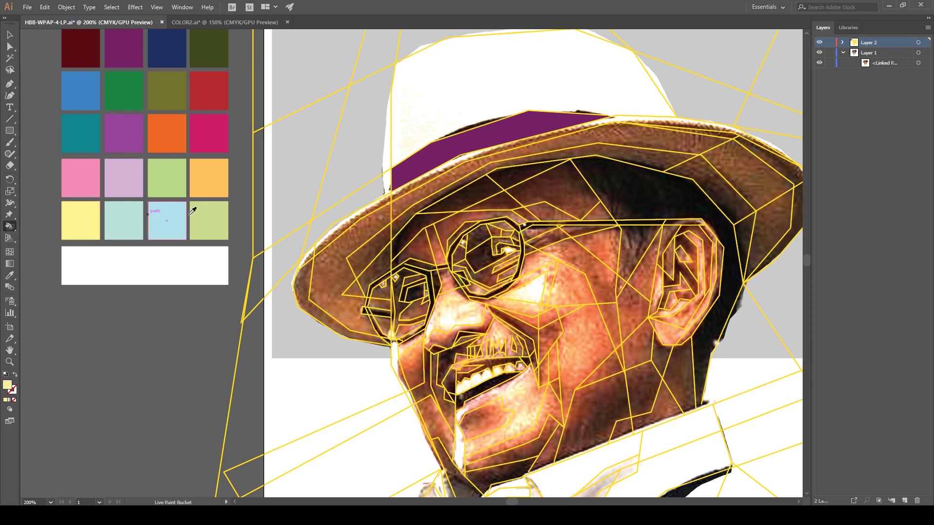
left_click(209, 233, "alt")
left_click(438, 174)
Fill the hat crown, settling on pale yellow.
left_click_drag(279, 216, 123, 240)
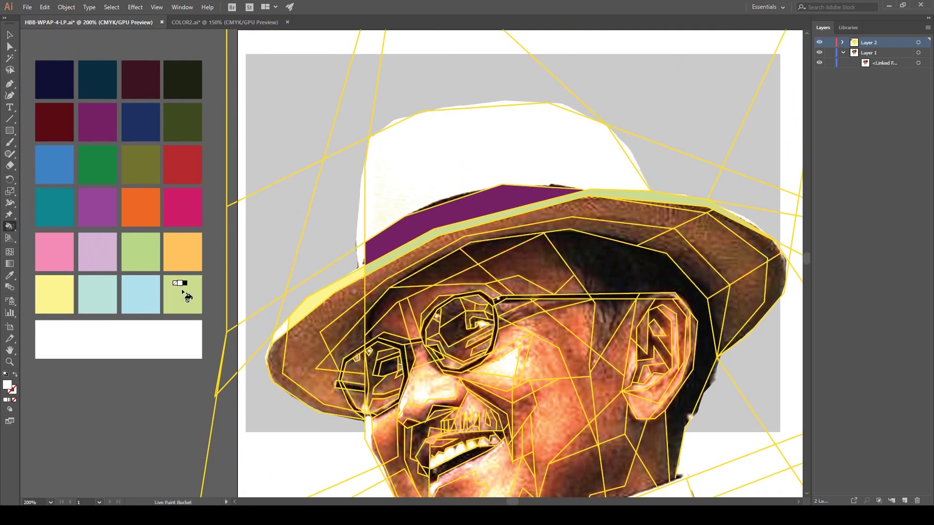
left_click(182, 289)
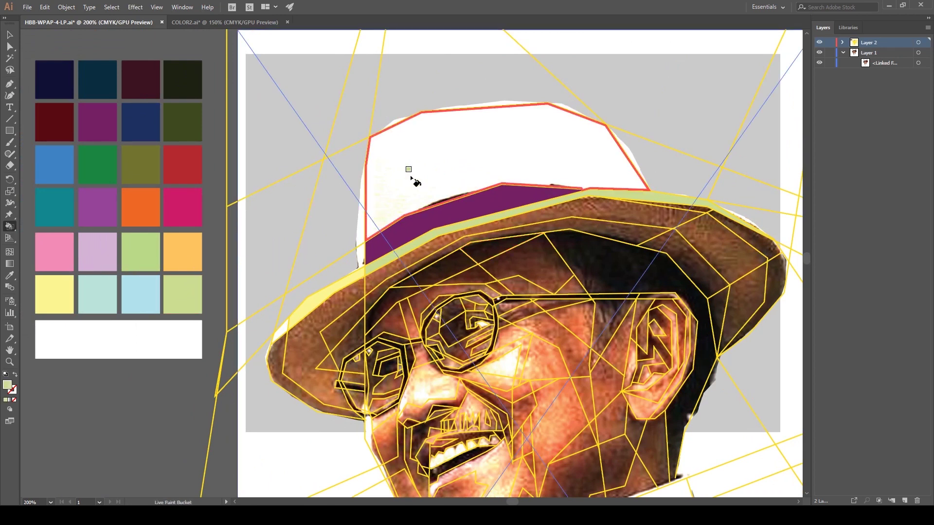
left_click(411, 179)
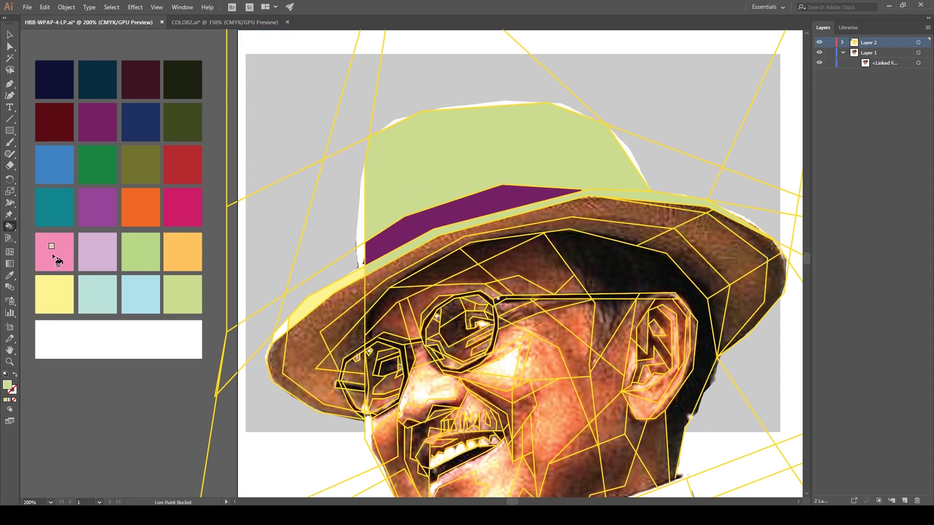
left_click(59, 286)
left_click(425, 176)
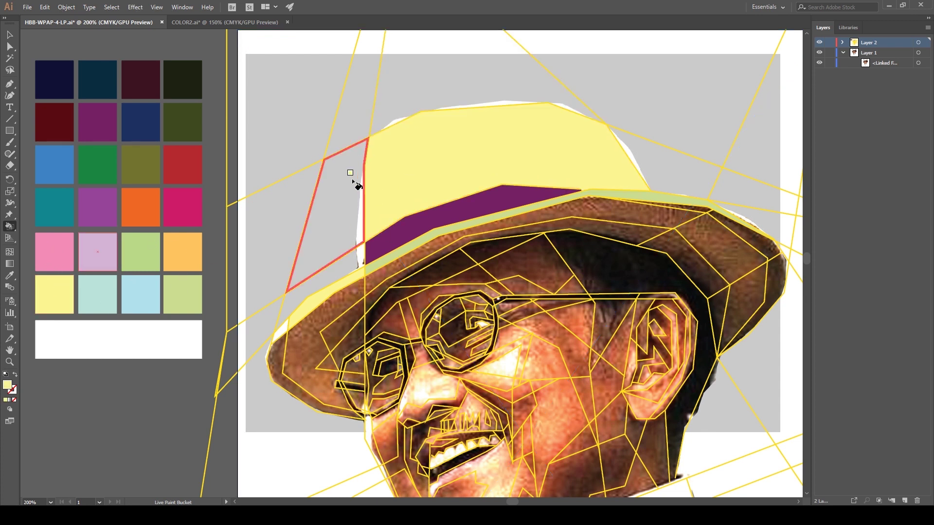
Paint the grey area left of the hat white, the left brim piece teal and its edge magenta.
left_click(307, 234)
scroll(292, 253, "down", 5)
scroll(319, 249, "up", 3)
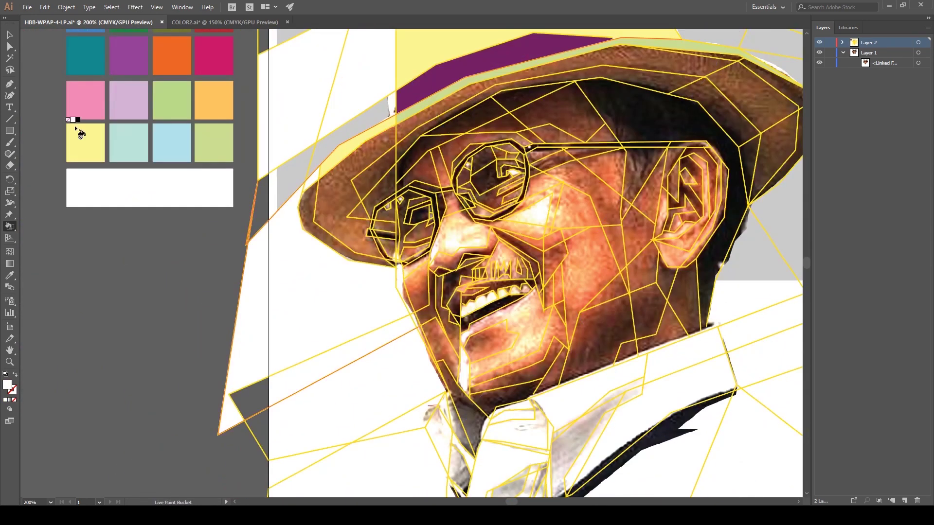
left_click(243, 214)
left_click_drag(406, 169, 326, 217)
key("Right")
left_click(253, 253)
Paint the right brim facets navy and dark red and the band below the purple stripe red.
key("Up")
key("Up")
scroll(487, 185, "up", 3)
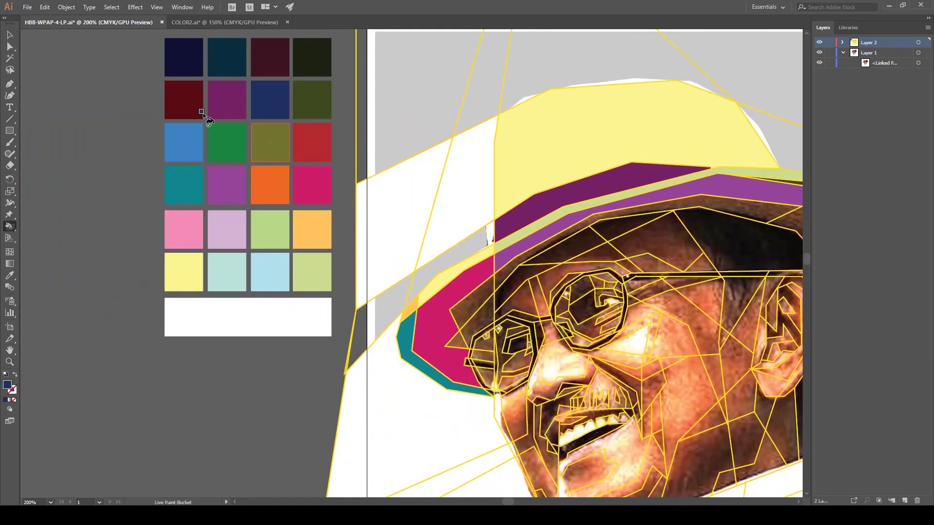
left_click(599, 189)
left_click(630, 243)
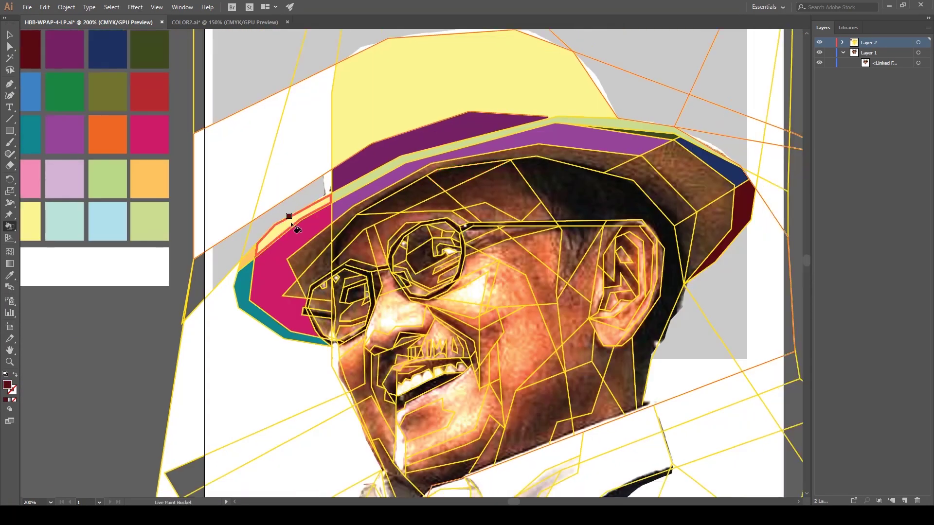
left_click(448, 185)
mouse_move(449, 200)
left_mouse_down()
mouse_move(381, 178)
mouse_move(622, 118)
left_mouse_up()
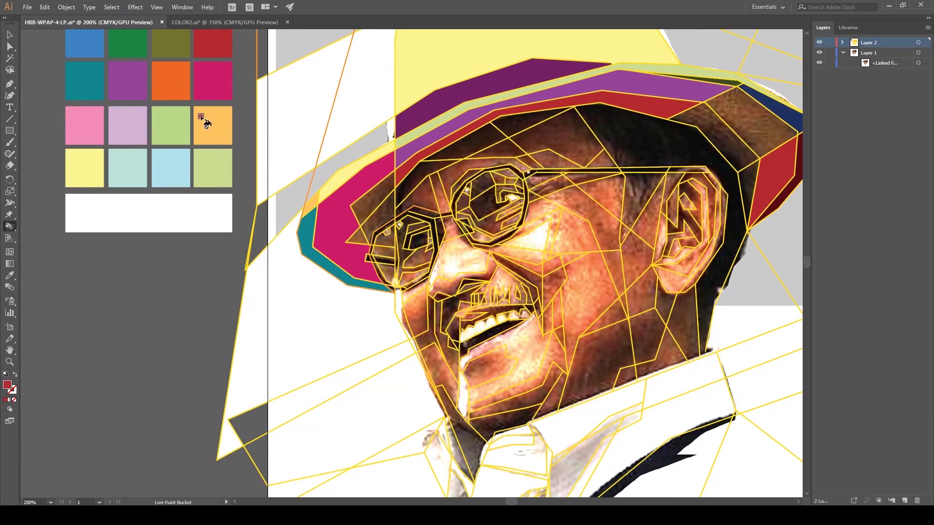
scroll(136, 128, "down", 2)
scroll(146, 146, "up", 2)
Fill the facet near the left lens and the region behind the ear dark.
left_click(409, 284)
scroll(515, 236, "down", 2)
left_click(618, 340)
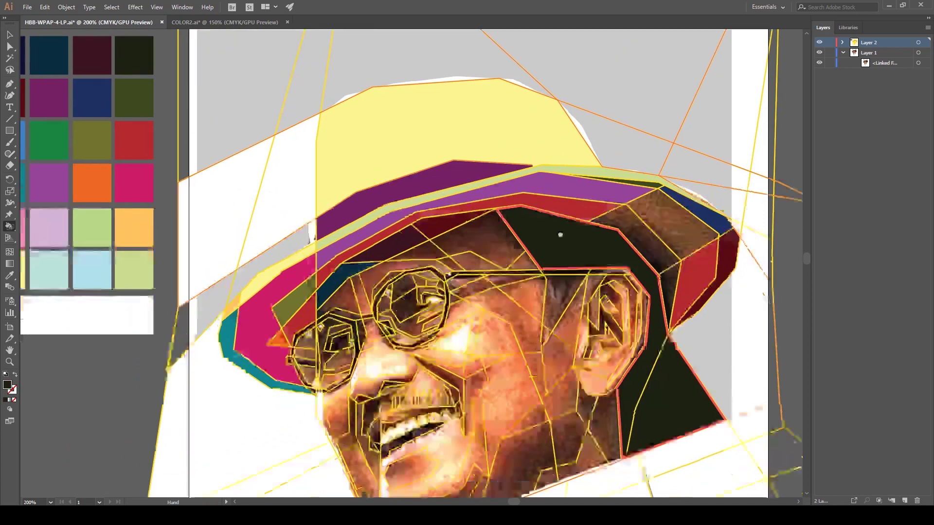
scroll(608, 235, "up", 2)
scroll(607, 233, "down", 2)
Fill a light-green facet behind the ear and the narrow band beside the hat white.
key("v")
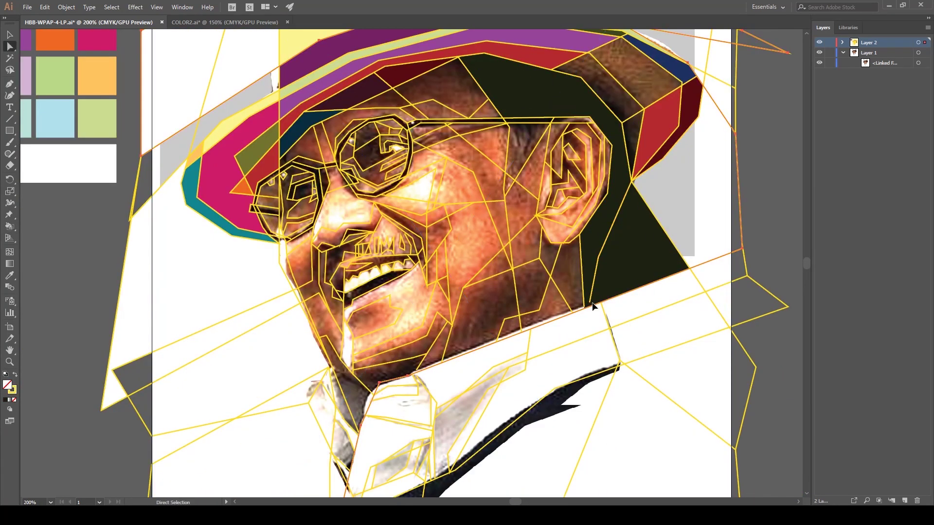
scroll(126, 204, "up", 2)
scroll(126, 209, "down", 2)
scroll(183, 285, "up", 2)
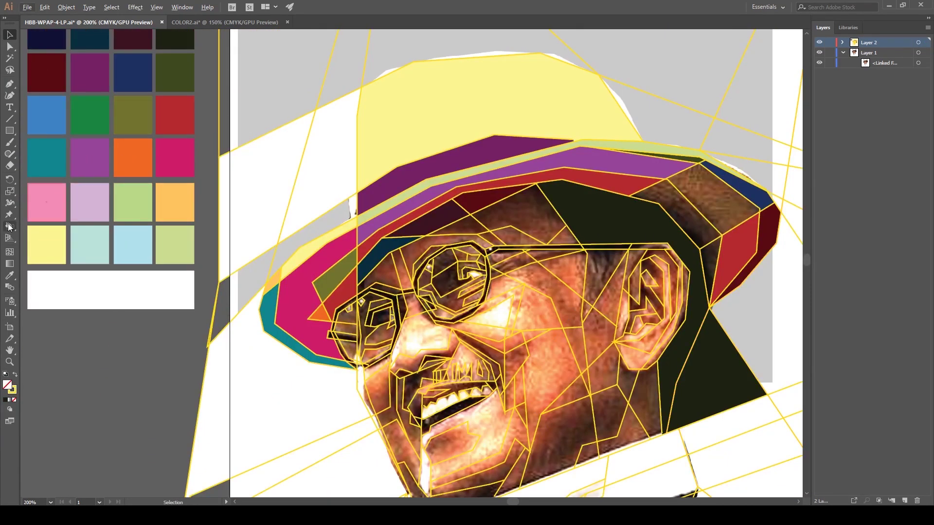
left_click(699, 365)
scroll(699, 365, "down", 2)
scroll(215, 197, "up", 2)
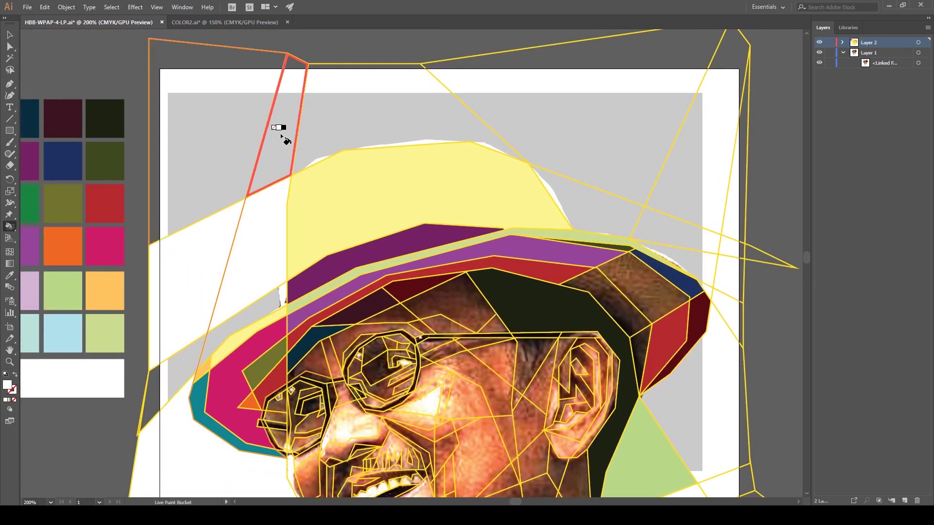
left_click(281, 129)
scroll(588, 149, "down", 2)
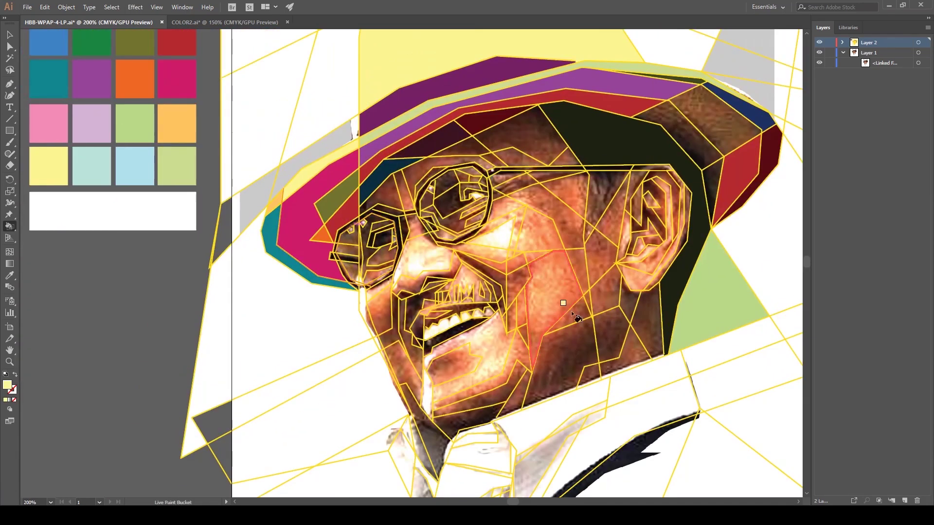
scroll(571, 311, "up", 2)
scroll(259, 208, "down", 2)
Fill the area left of the hat brim light blue.
scroll(202, 234, "up", 2)
left_click(197, 197, "alt")
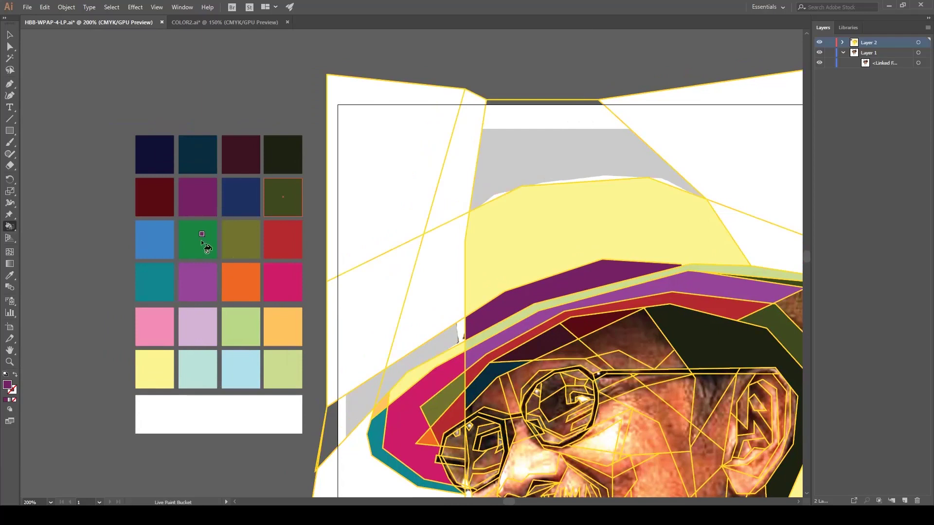
scroll(196, 270, "down", 2)
scroll(293, 214, "up", 2)
left_click(218, 262)
scroll(219, 262, "down", 2)
scroll(308, 183, "up", 2)
Fill the long band left of the face pale yellow and the area above the hat light blue.
left_click(309, 184)
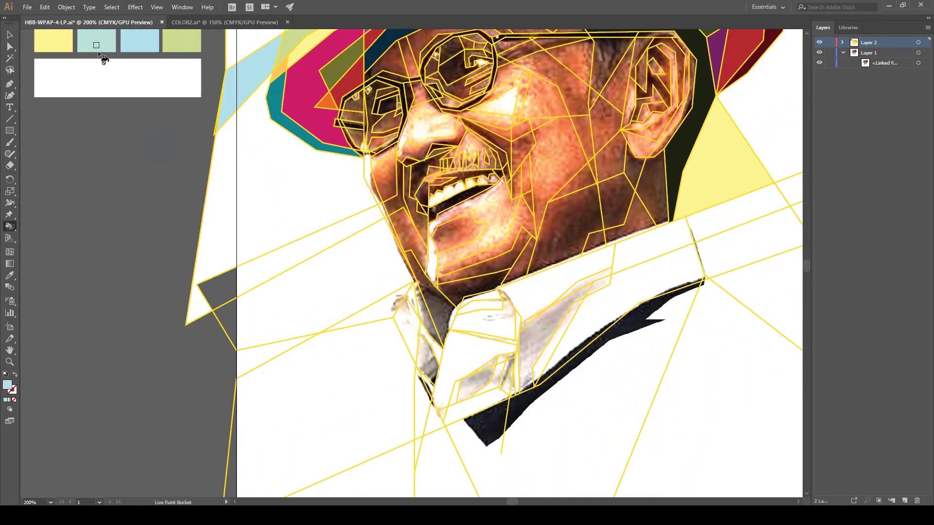
left_click(290, 262)
scroll(348, 290, "up", 3)
scroll(257, 125, "up", 3)
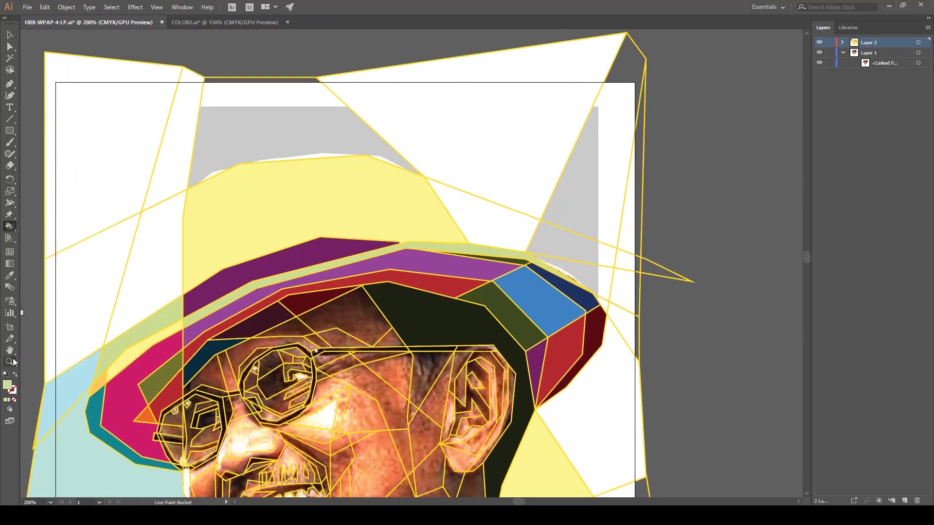
left_click(370, 121)
scroll(229, 167, "down", 2)
scroll(373, 208, "up", 2)
Fill a region beside the hat crown orange and pick mint as the next colour.
left_click(438, 180)
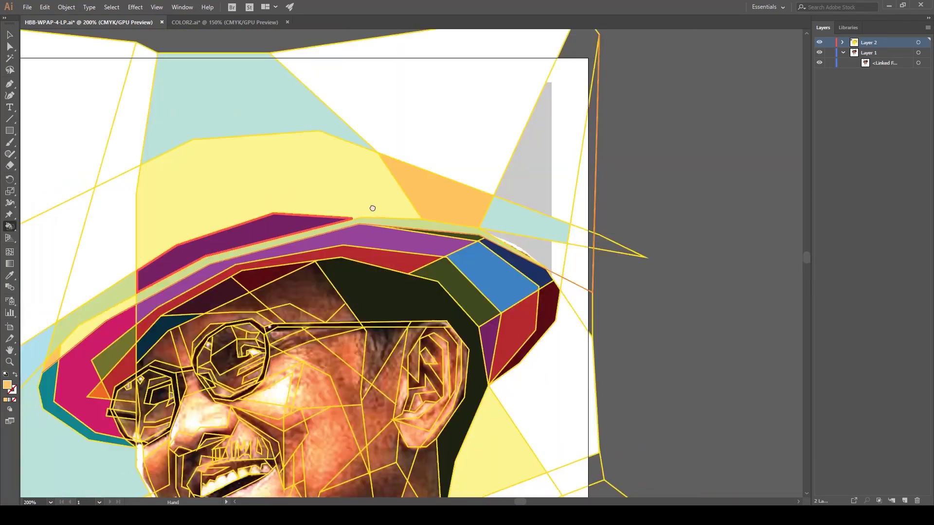
scroll(373, 208, "down", 2)
scroll(373, 208, "left", 5)
left_click(90, 235)
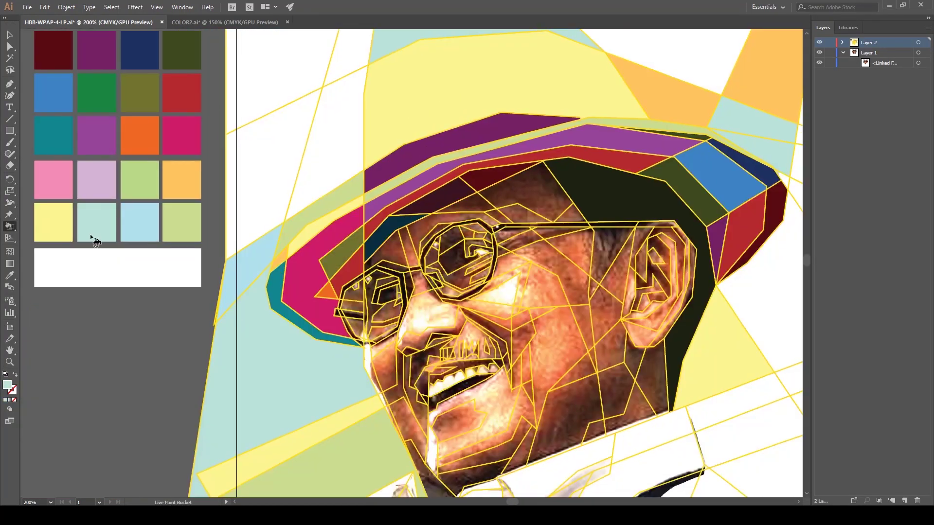
scroll(91, 235, "up", 2)
scroll(91, 235, "down", 5)
Zoom in on the mouth and fill a hat-lining facet olive.
key("z")
left_click_drag(370, 293, 437, 294)
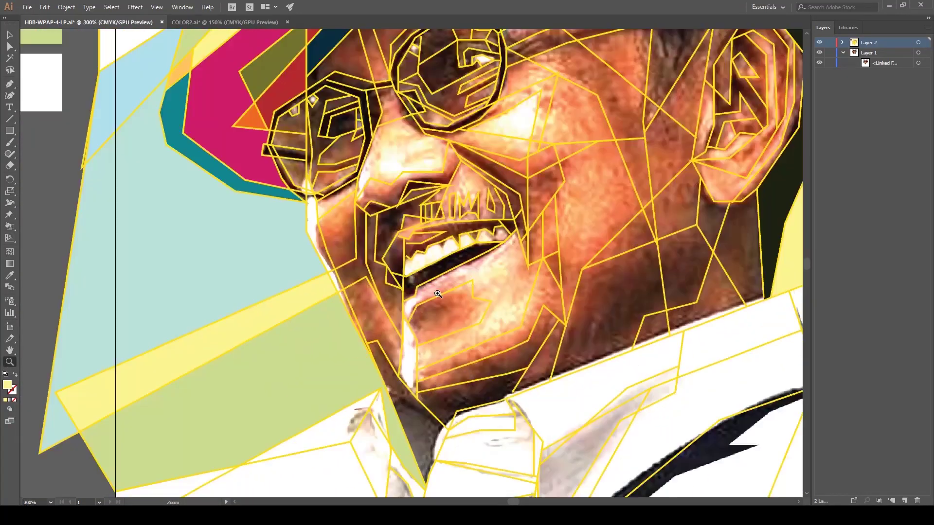
scroll(438, 294, "down", 3)
scroll(21, 130, "up", 3)
left_click(130, 105, "alt")
scroll(130, 104, "down", 3)
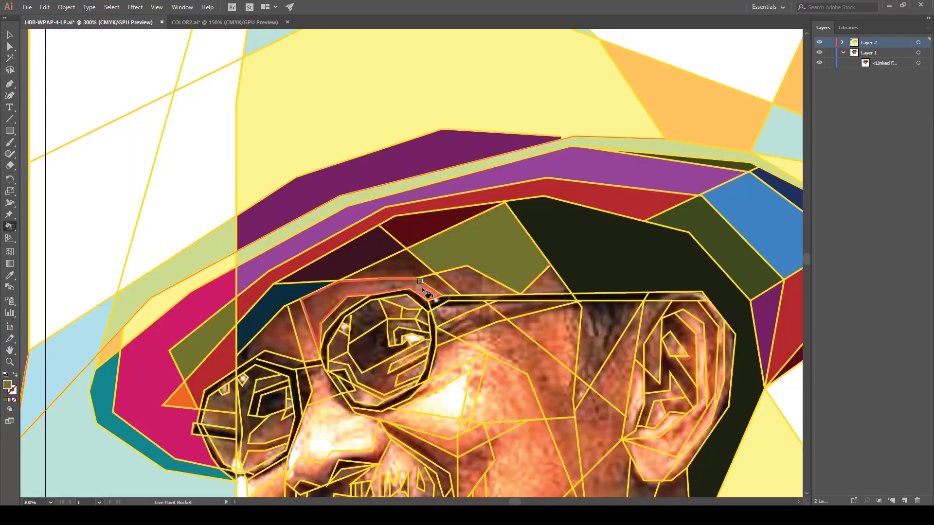
scroll(174, 113, "up", 3)
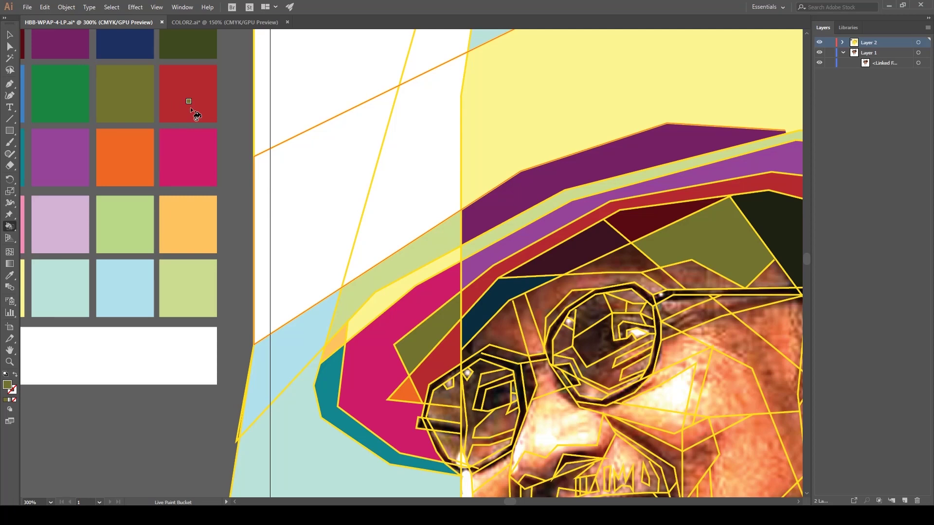
scroll(191, 107, "down", 1)
scroll(354, 198, "up", 1)
scroll(342, 200, "down", 2)
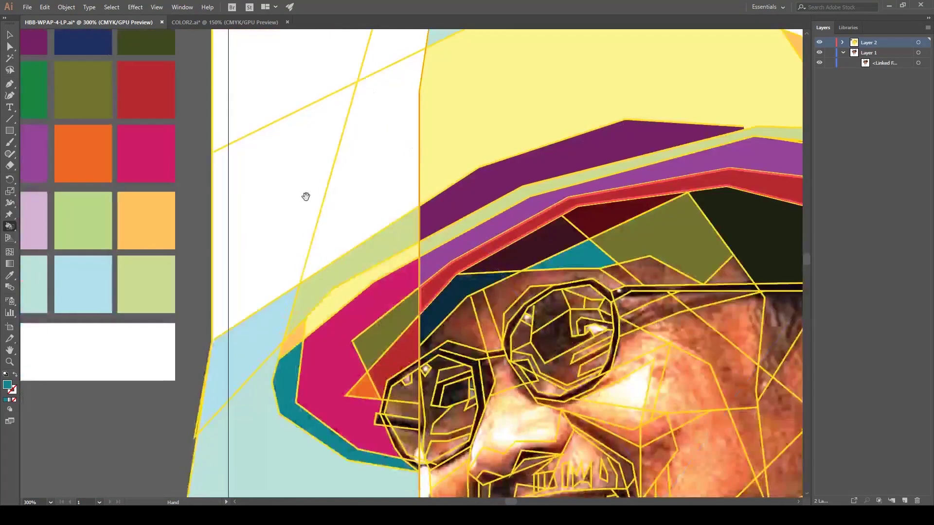
scroll(307, 196, "up", 2)
Fill the facet left of the mouth and chin white and the cheek facet light cyan.
scroll(457, 245, "left", 5)
scroll(456, 245, "down", 1)
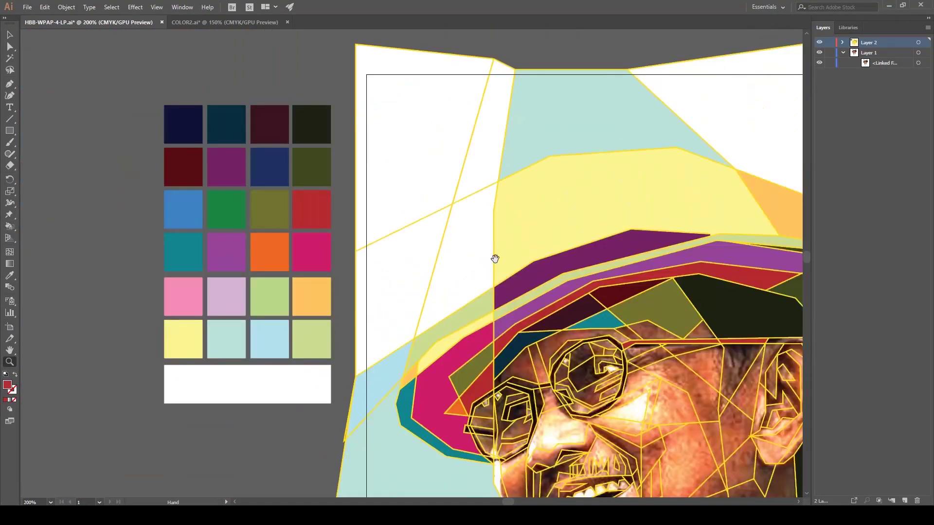
scroll(494, 259, "right", 3)
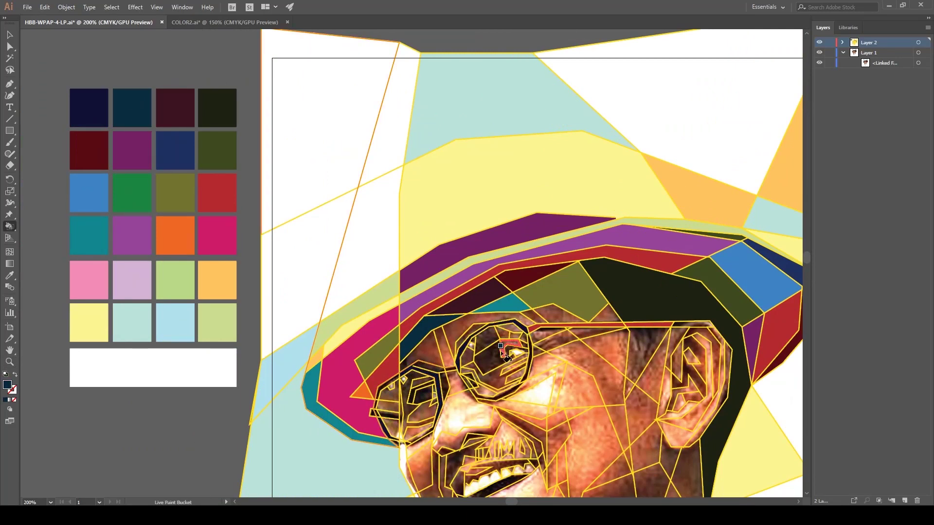
scroll(570, 380, "down", 1)
scroll(490, 238, "up", 1)
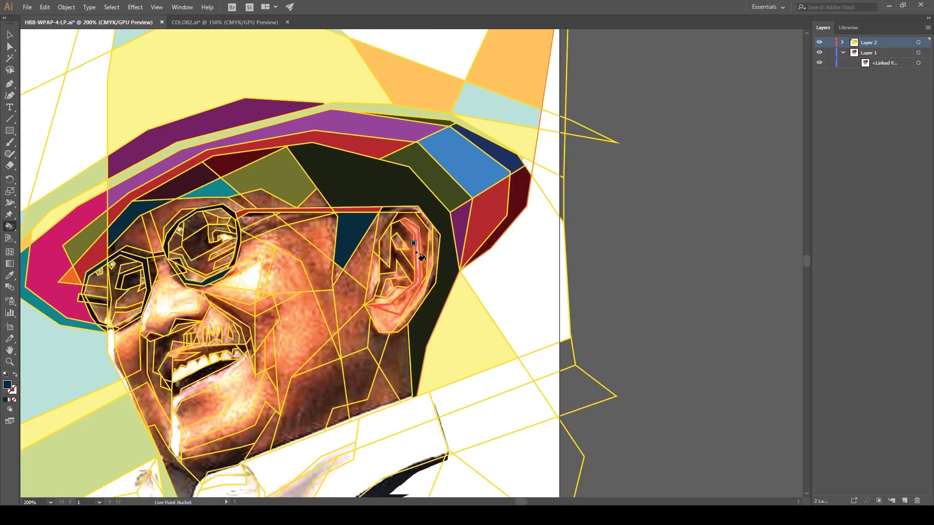
scroll(416, 249, "down", 1)
scroll(559, 334, "up", 1)
scroll(560, 335, "down", 1)
scroll(590, 264, "up", 1)
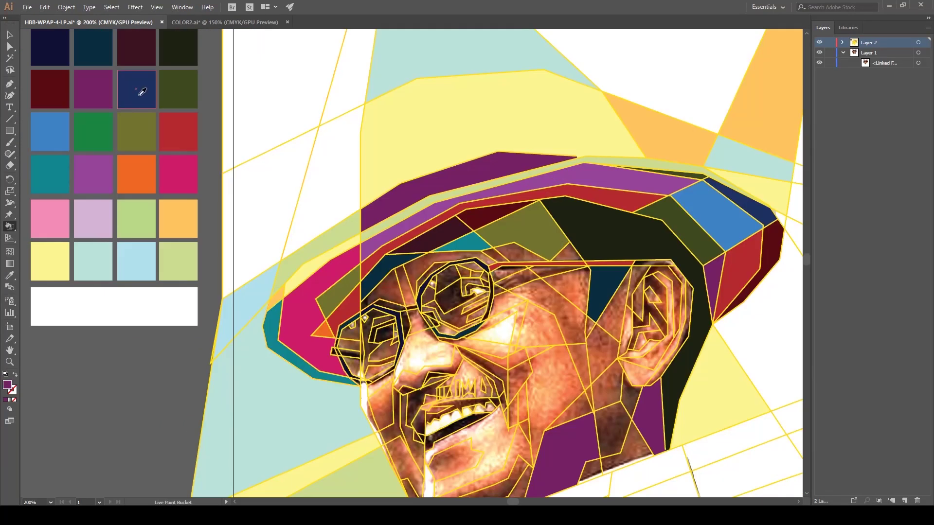
scroll(441, 313, "down", 1)
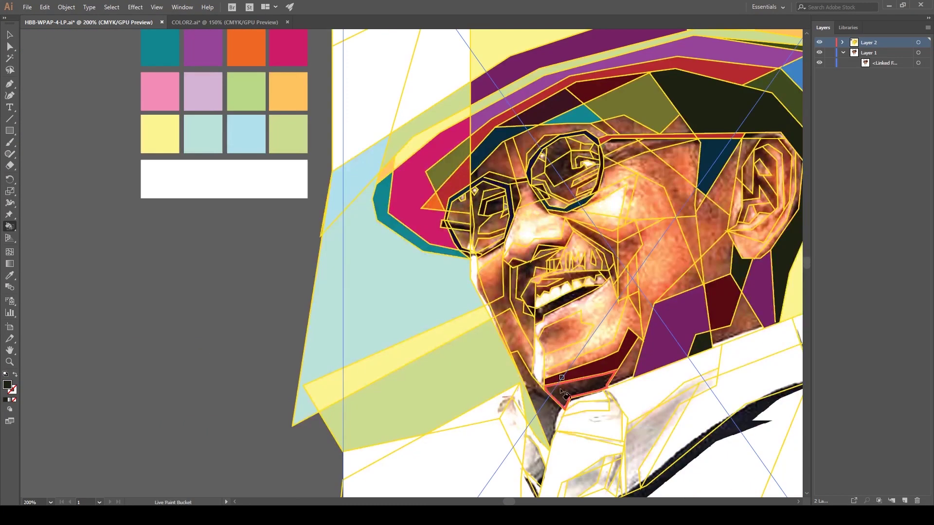
scroll(440, 314, "up", 1)
scroll(440, 313, "down", 2)
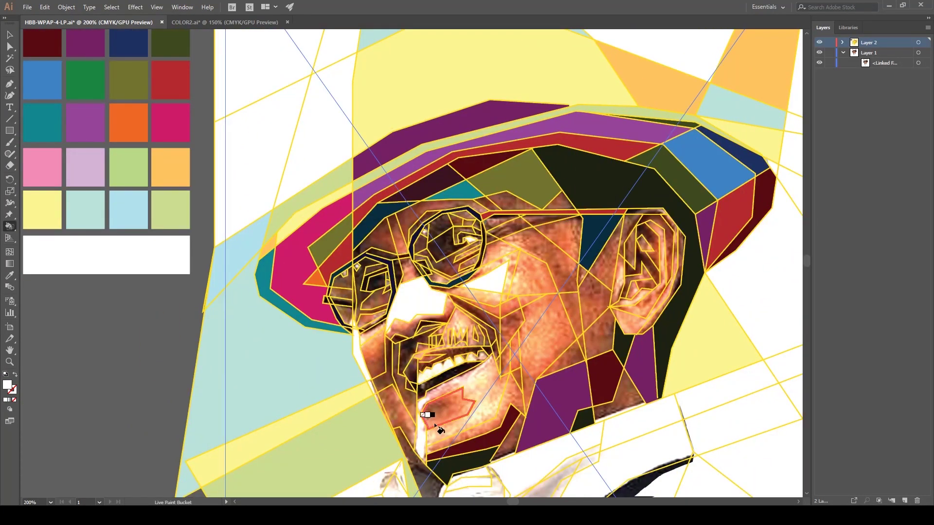
left_click(397, 413)
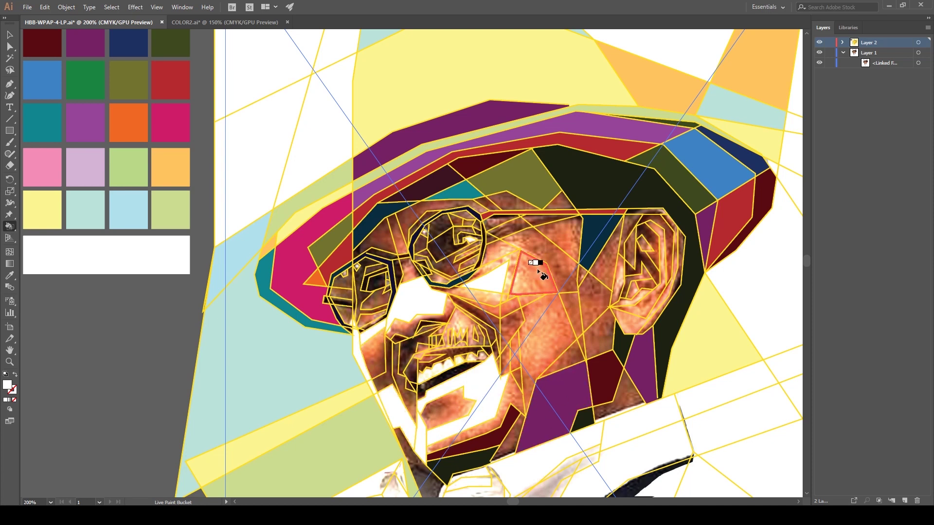
left_click(515, 263)
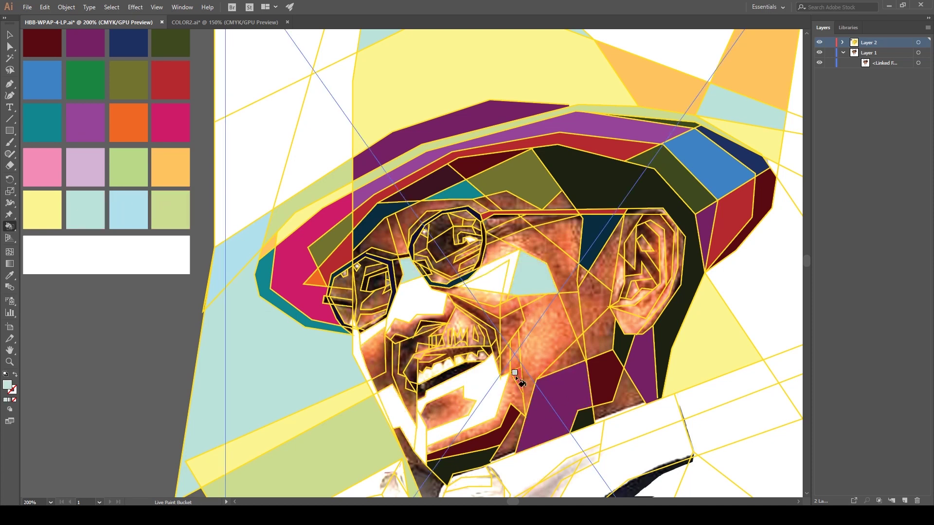
left_click_drag(534, 300, 558, 229)
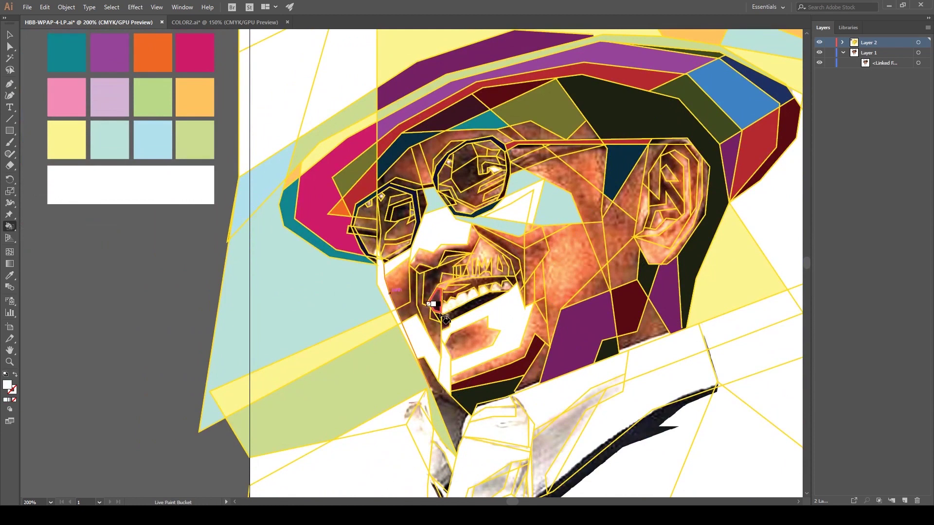
Fill a small region near the left lens white.
scroll(528, 325, "up", 5)
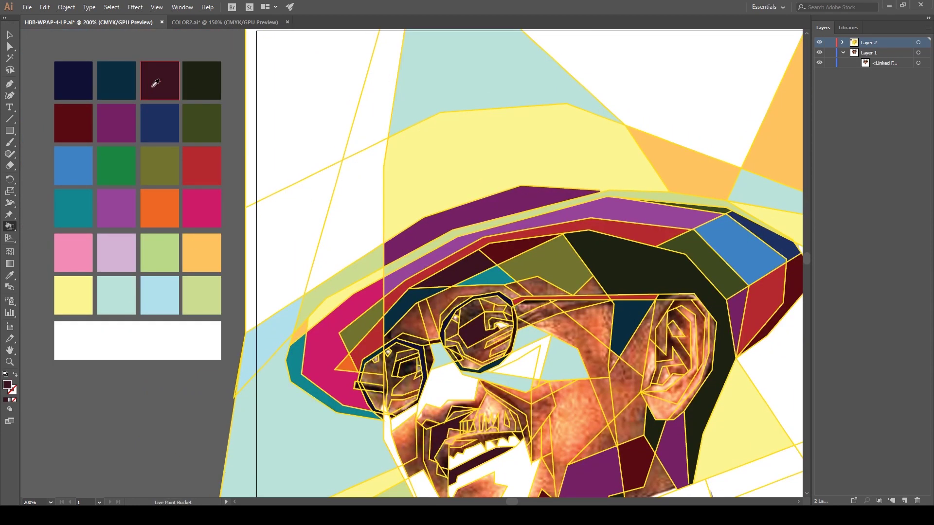
scroll(502, 368, "down", 3)
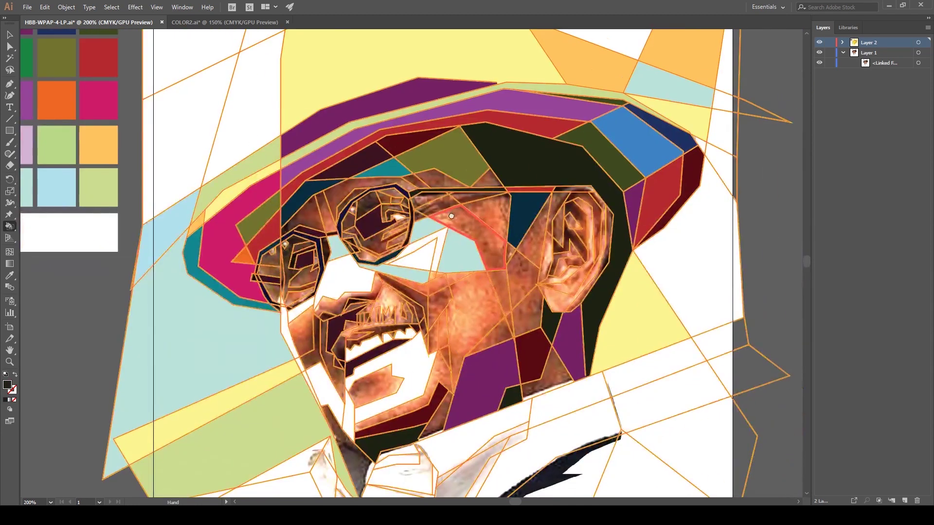
scroll(80, 61, "up", 2)
key("Left")
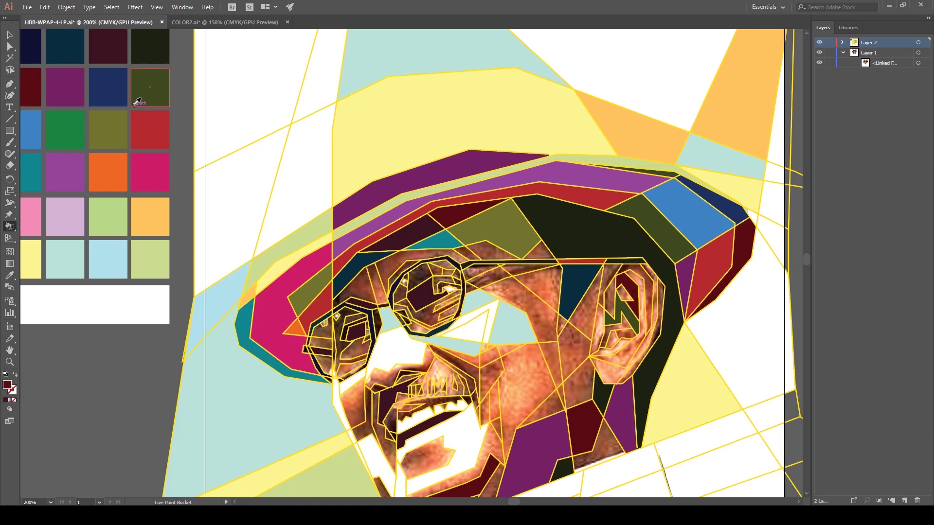
left_click(103, 303)
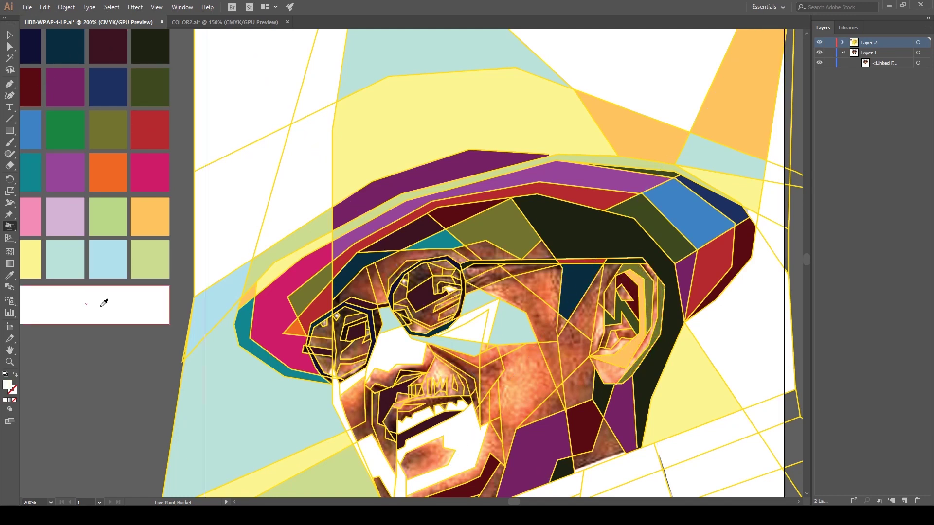
left_click(335, 315)
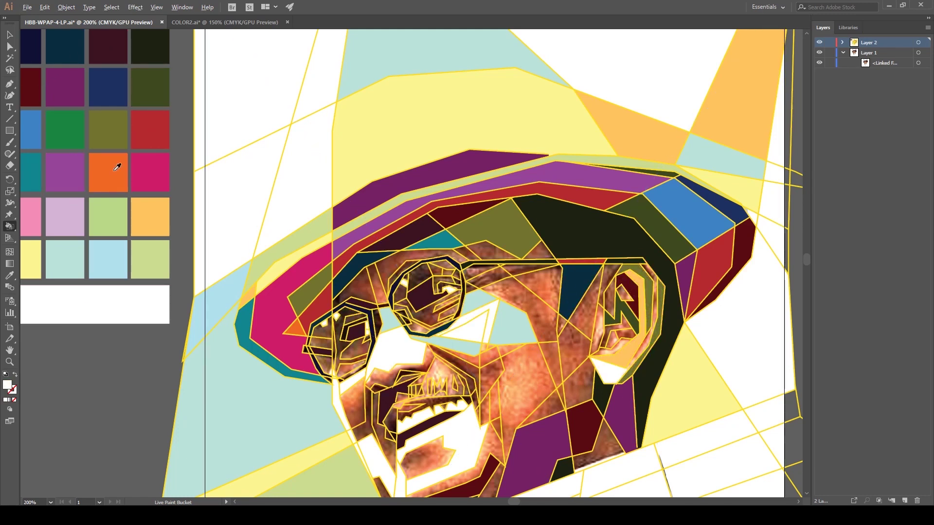
Fill the facets around the glasses orange, dark green and teal, and the left cheek orange.
left_click(109, 172)
left_click(375, 282)
left_click(383, 269)
left_click(445, 241, "alt")
left_click(491, 250)
left_click(108, 171)
left_click(535, 287)
left_click(351, 409)
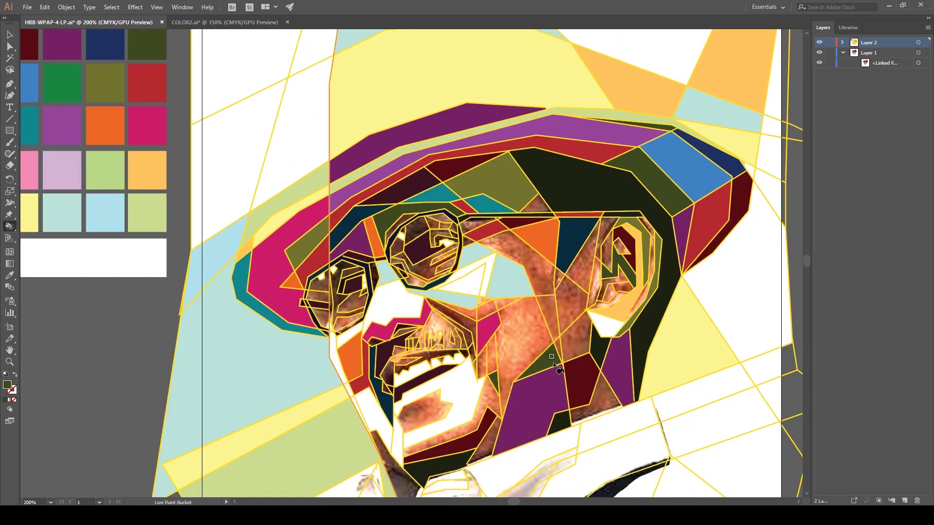
Fill the collar triangle navy, the area near the chin mint and a cheek region lavender.
left_click(105, 45)
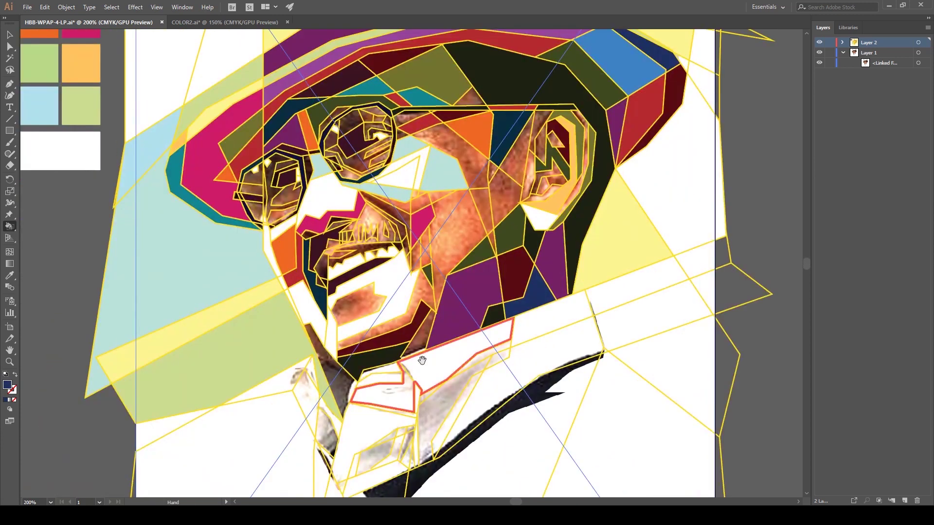
left_click(343, 256)
left_click(100, 165)
left_click(561, 355)
left_click(115, 110)
left_click(579, 273)
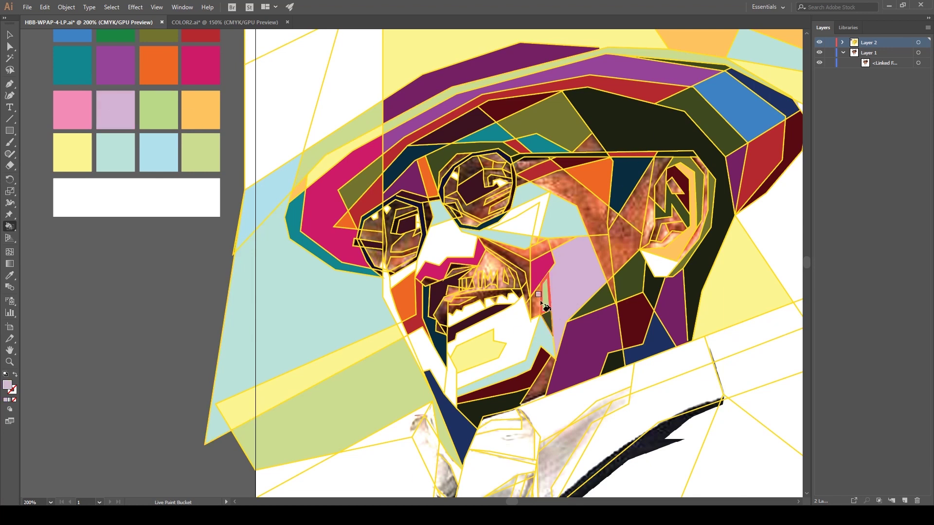
Fill the faces beside the eye with magenta, orange and purple.
mouse_move(628, 221)
left_mouse_down()
mouse_move(467, 238)
mouse_move(562, 197)
left_mouse_up()
left_click(103, 46)
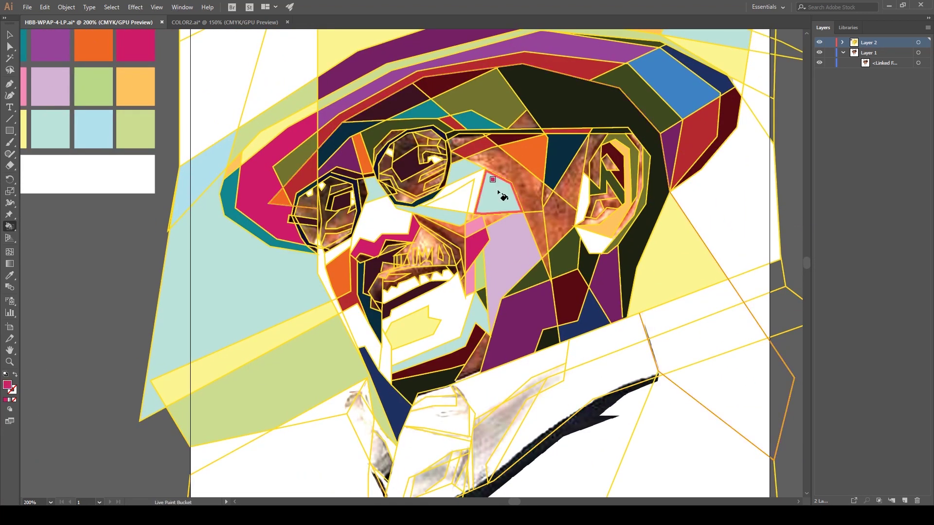
left_click(559, 207)
left_click(515, 180)
left_click(569, 160)
left_click_drag(159, 77, 140, 186)
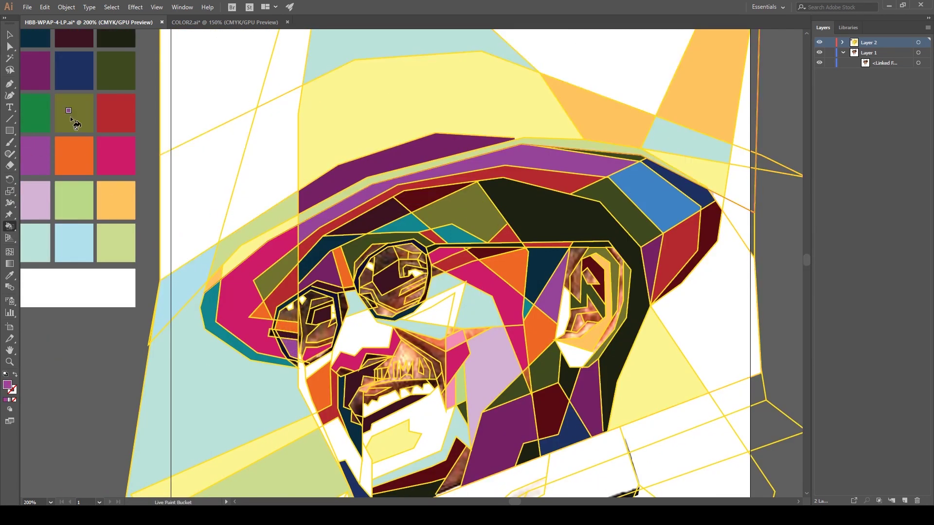
mouse_move(292, 304)
left_mouse_down()
mouse_move(449, 368)
mouse_move(343, 326)
left_mouse_up()
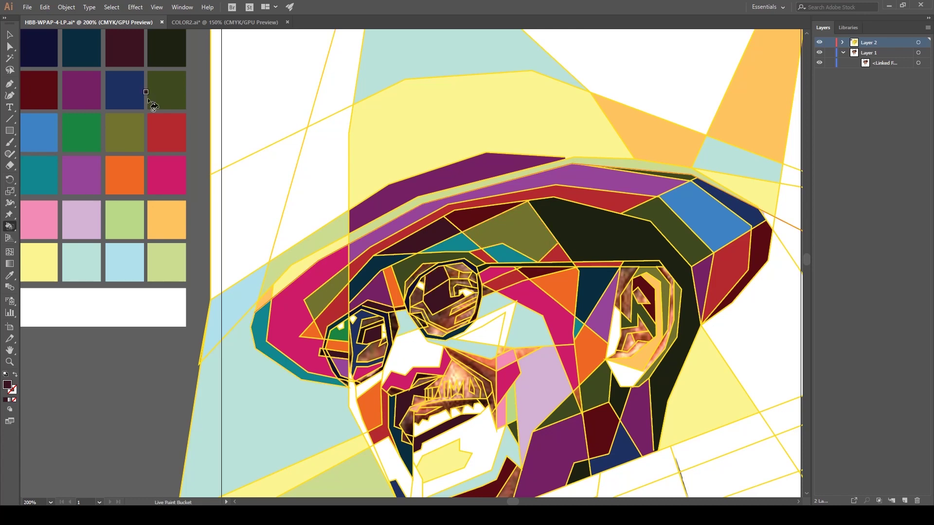
left_click(124, 90, "alt")
left_click_drag(505, 430, 429, 218)
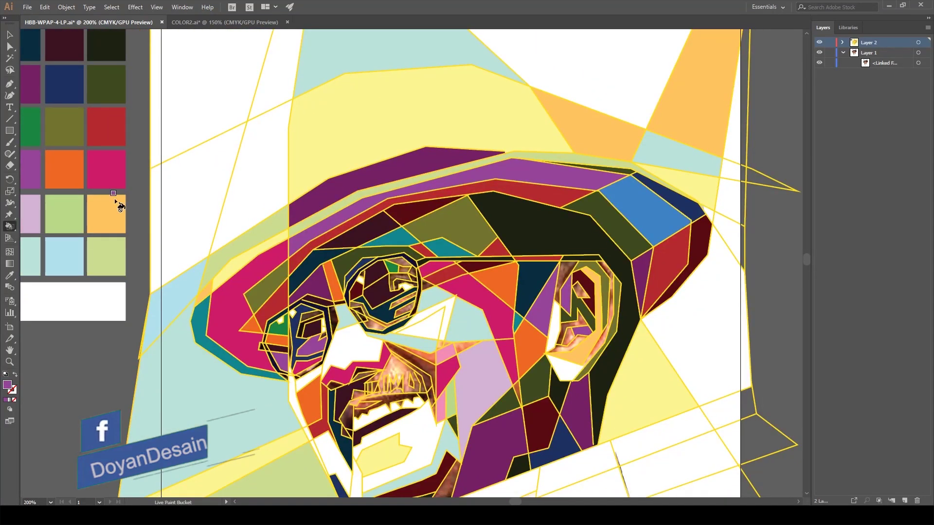
Fill the ear orange and turn the yellow V-shaped region and right-side triangle white.
left_click(116, 201, "alt")
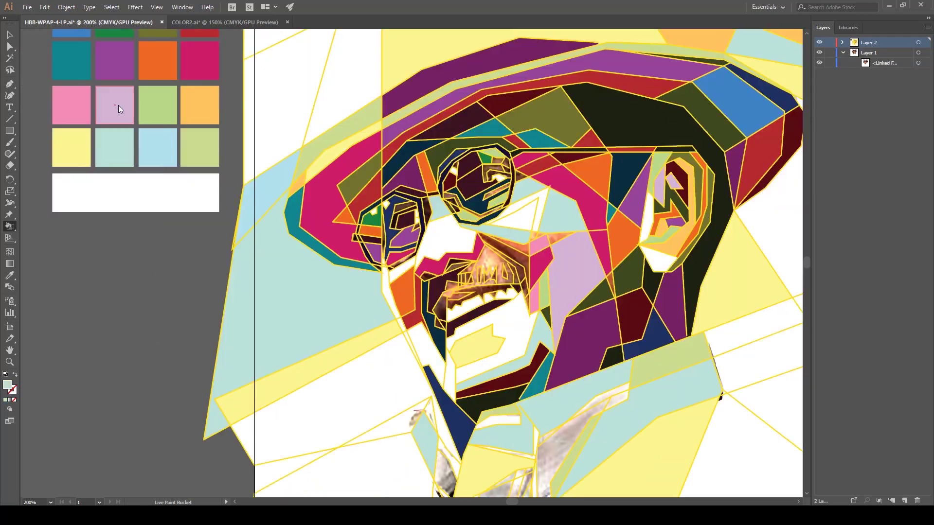
left_click(119, 109)
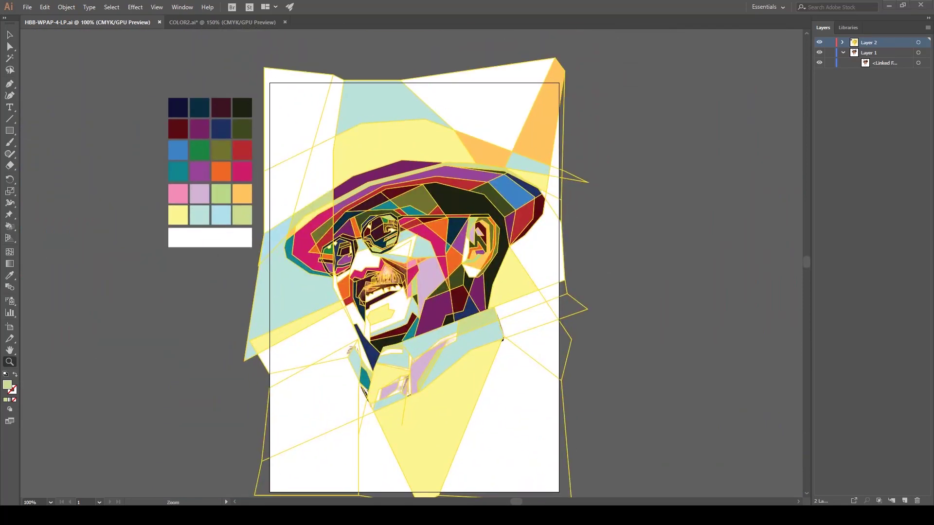
left_click(478, 271)
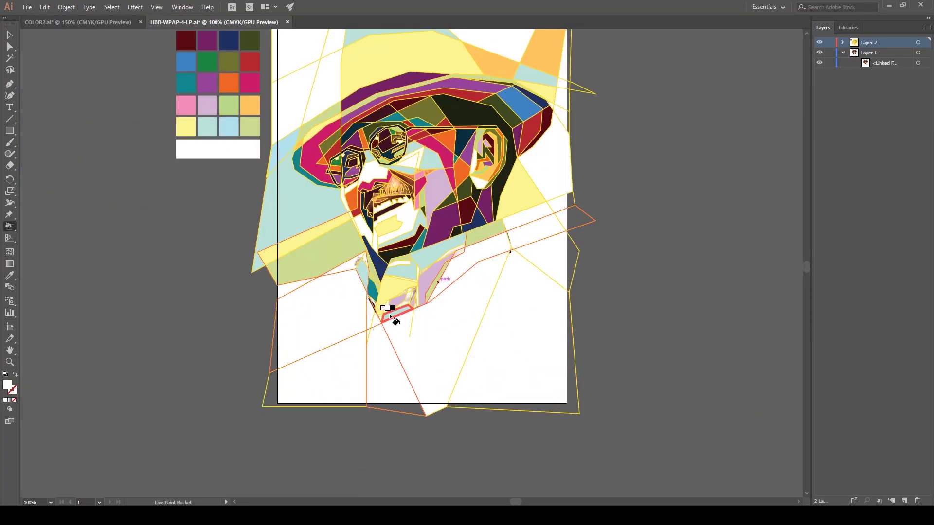
left_click(519, 191)
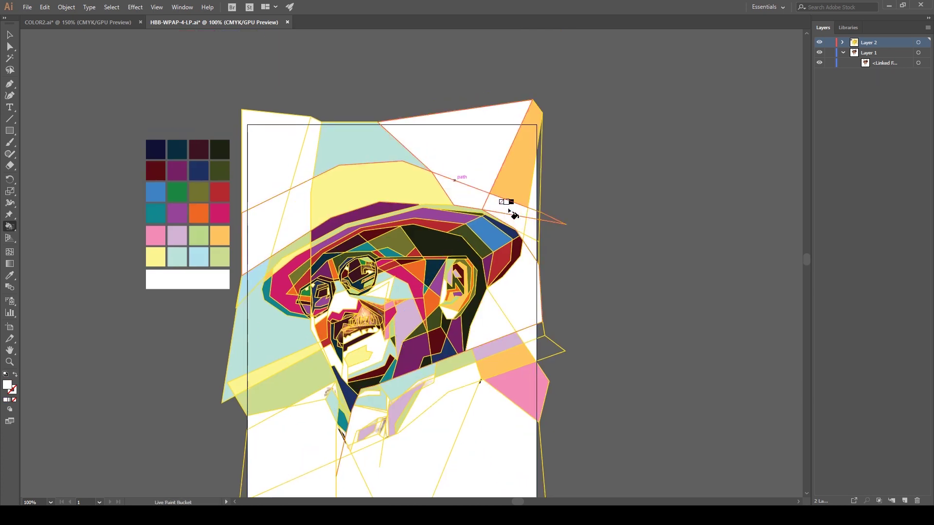
Zoom in on the mouth and fill the facet beside it and the band under the teeth dark maroon.
left_click_drag(446, 182, 471, 267)
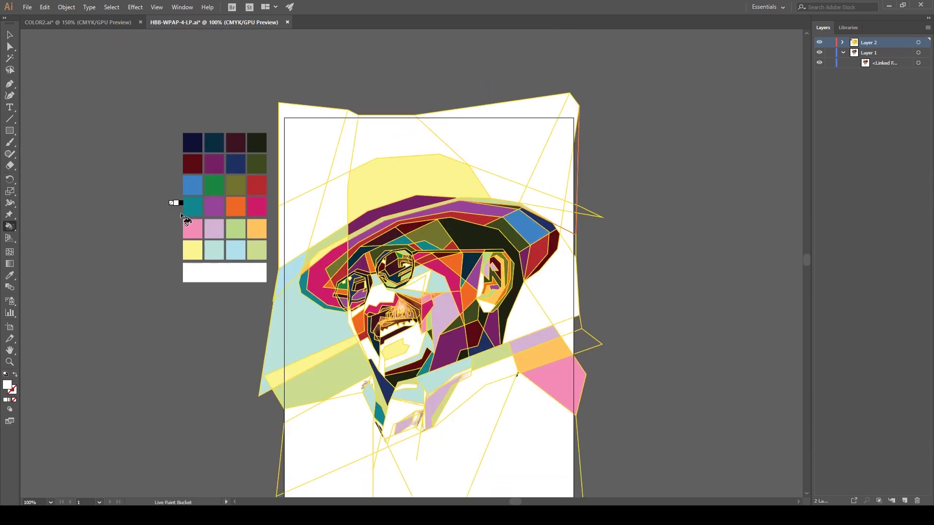
scroll(250, 144, "up", 5)
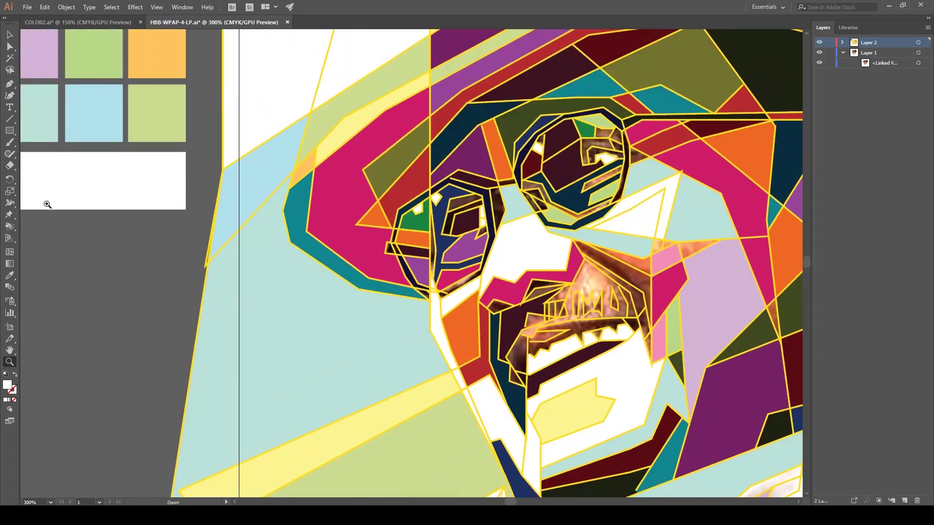
key("v")
left_click(145, 184)
left_click_drag(145, 184, 71, 135)
left_click(440, 311)
left_click(33, 136, "alt")
Fill the face right of the mouth navy, the region behind the teeth lilac and the adjacent strip orange.
left_click(501, 287)
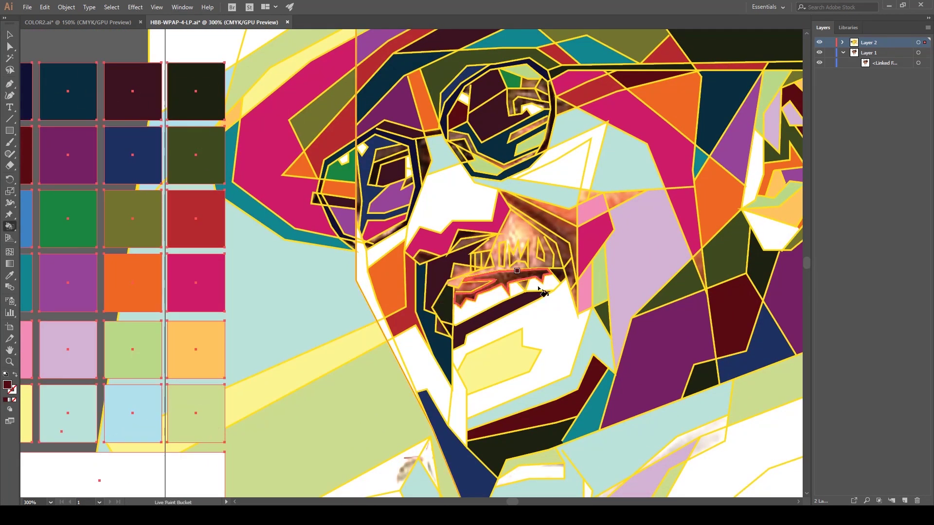
left_click(560, 243)
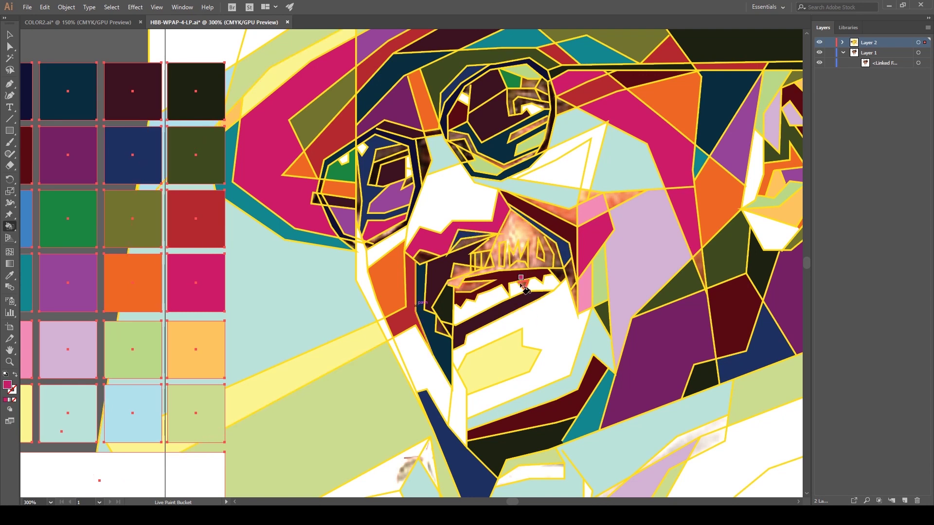
key("Right")
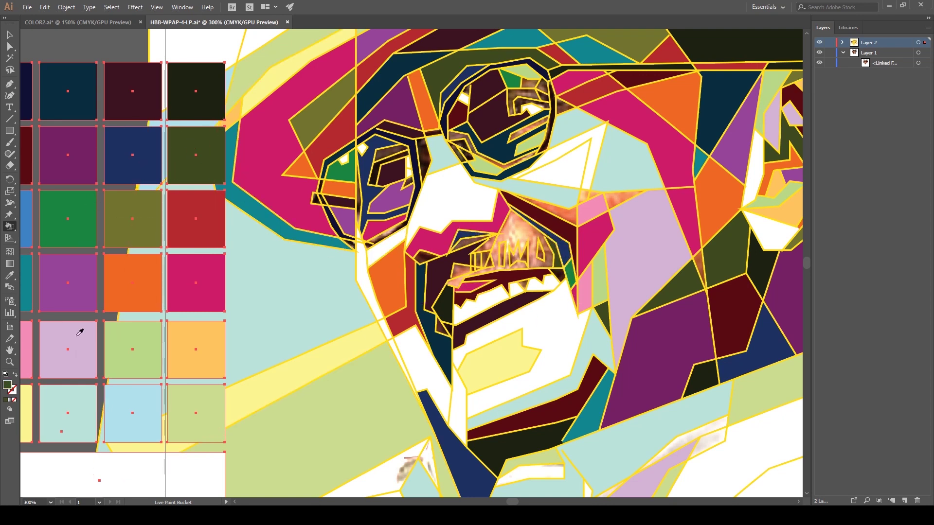
left_click(79, 332, "alt")
left_click(535, 243)
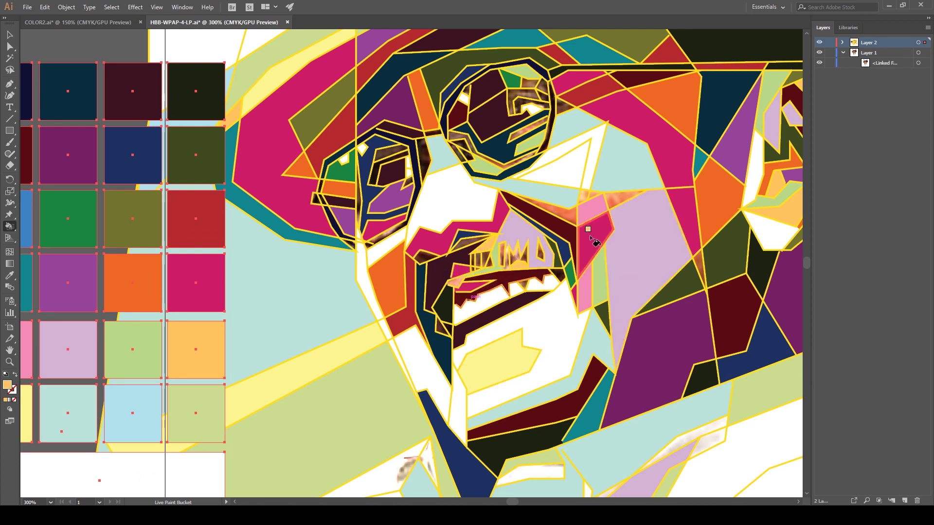
left_click(705, 185, "alt")
left_click(619, 199)
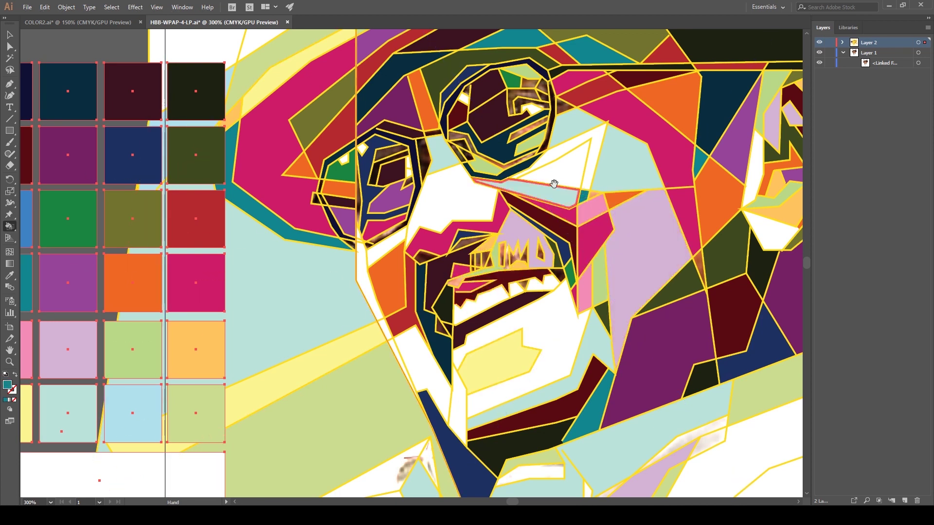
Fill the strip below the left lens blue and a small face left of the mouth navy.
left_click_drag(554, 184, 517, 251)
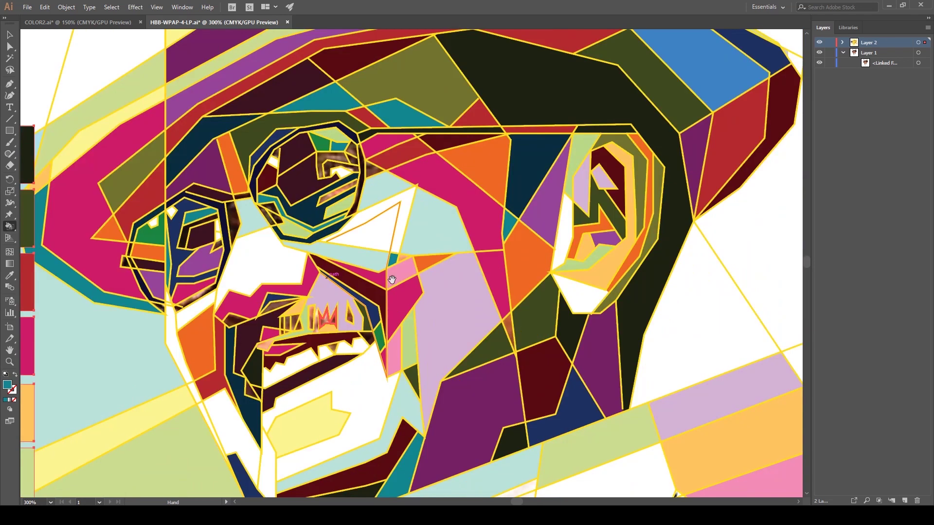
left_click_drag(545, 196, 531, 197)
left_click(440, 247, "alt")
left_click_drag(416, 234, 561, 240)
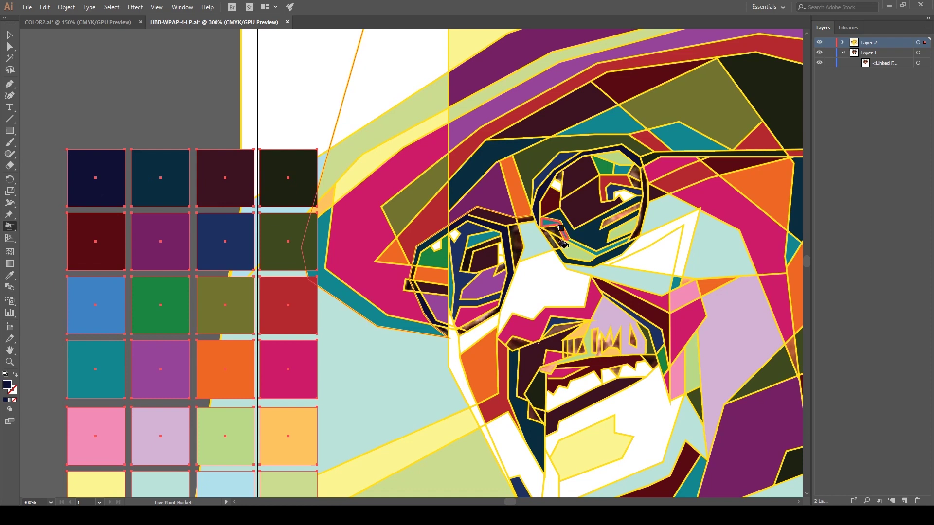
left_click_drag(532, 292, 486, 236)
left_click(416, 274)
left_click(486, 302, "alt")
left_click(469, 288)
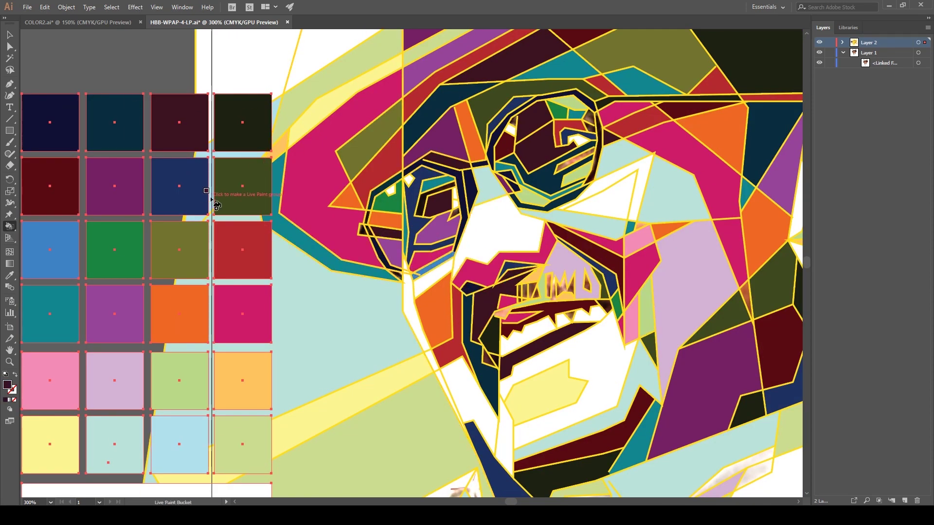
left_click(561, 307, "alt")
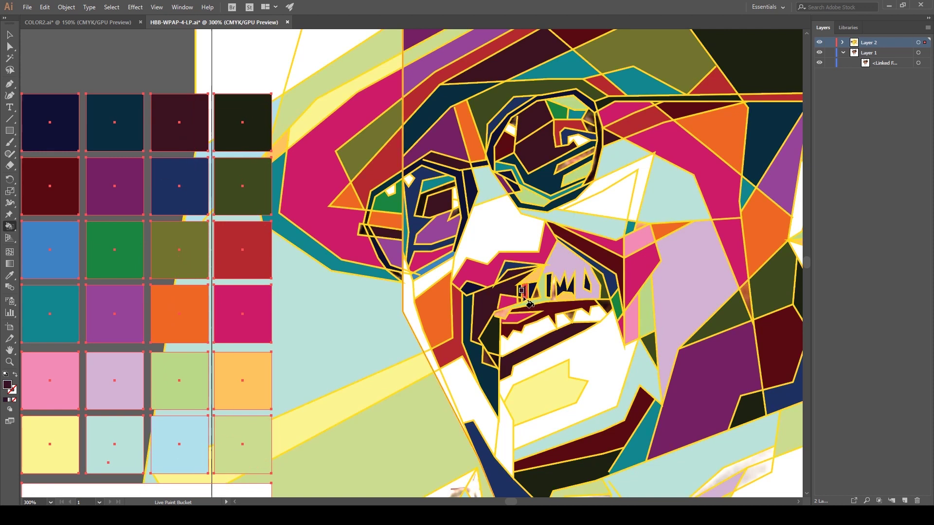
Fill the small collar region white.
scroll(560, 297, "down", 3)
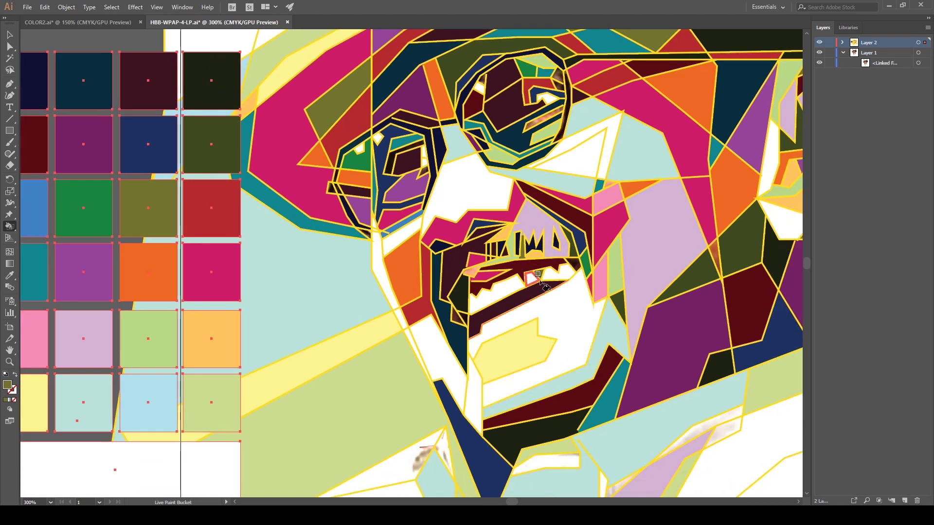
left_click_drag(597, 143, 393, 180)
scroll(393, 181, "down", 3)
left_click_drag(445, 326, 528, 345)
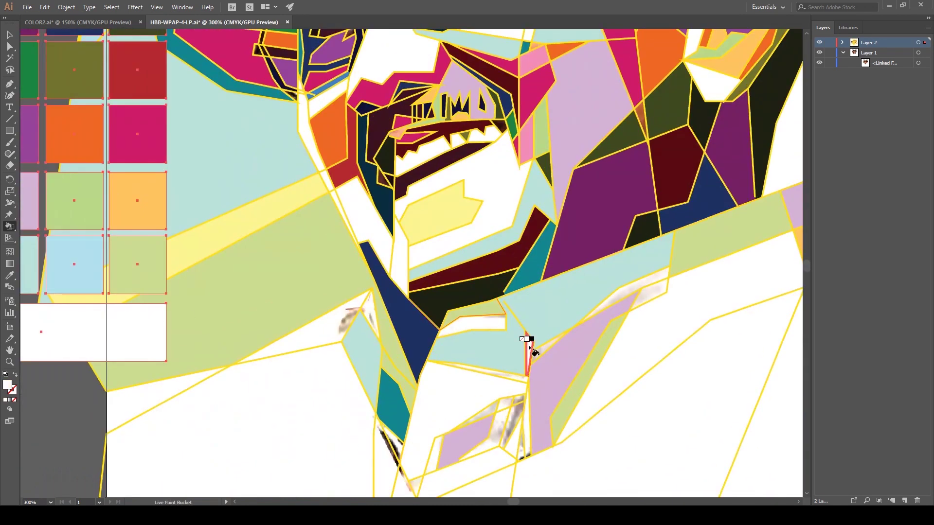
left_click(153, 264, "alt")
left_click(559, 318)
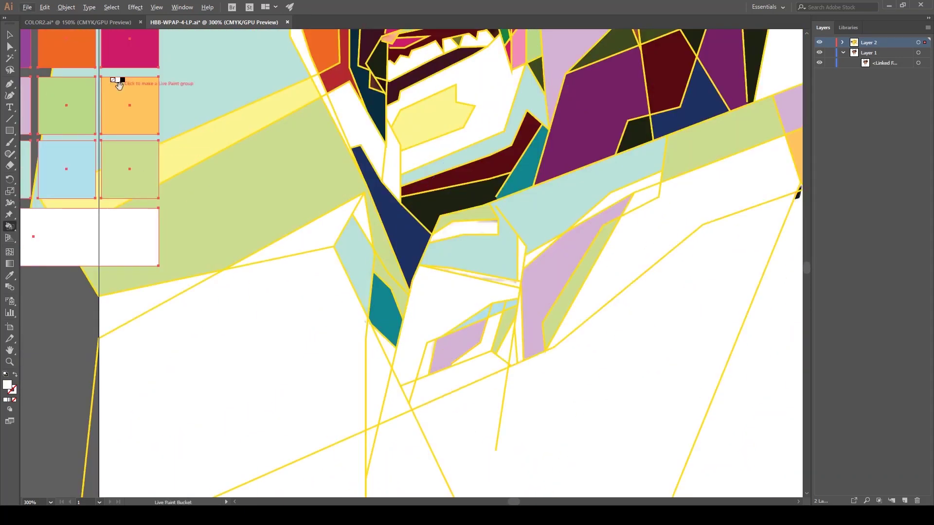
Fill the strip beside the navy collar piece purple.
left_click_drag(119, 79, 190, 163)
key("a")
left_click(494, 268)
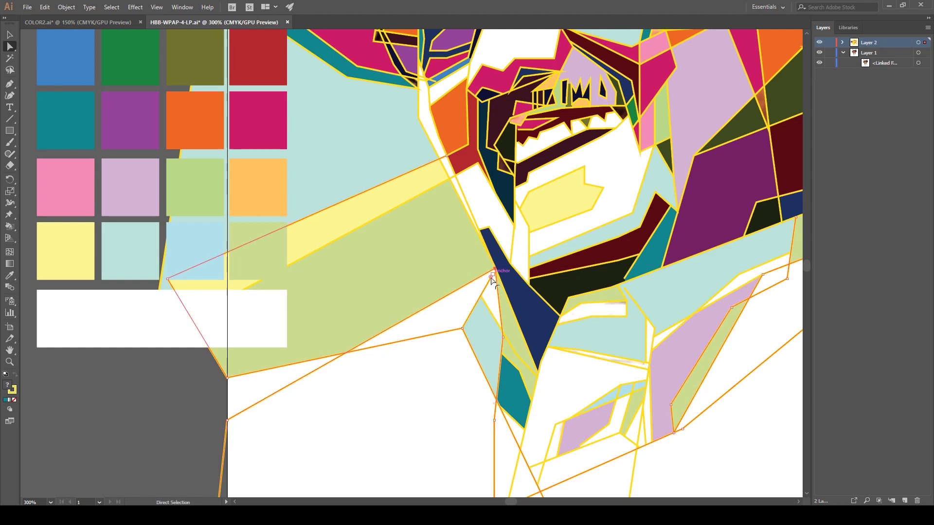
left_click(515, 312)
left_click(642, 358)
Zoom out to the whole page and move the swatch group to the upper left.
left_click_drag(659, 354, 511, 354)
double_click(9, 361)
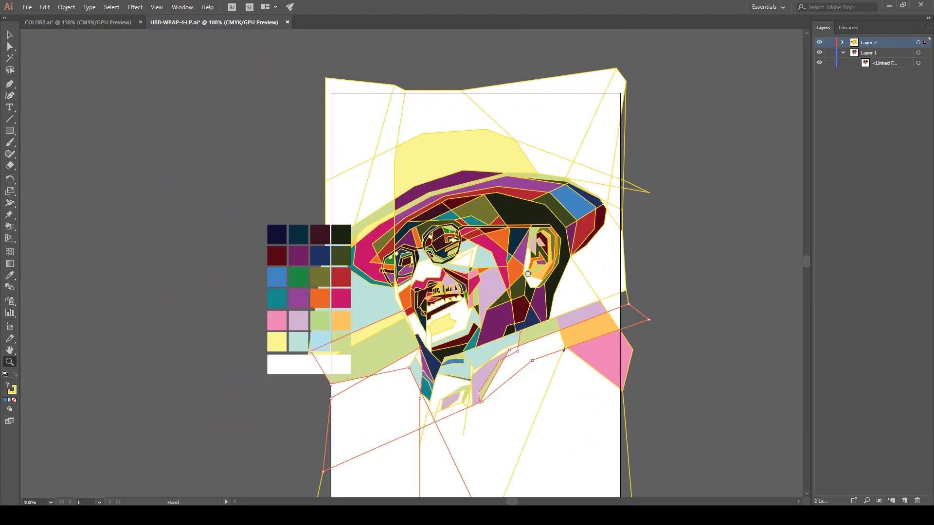
key("v")
left_click_drag(336, 209, 230, 117)
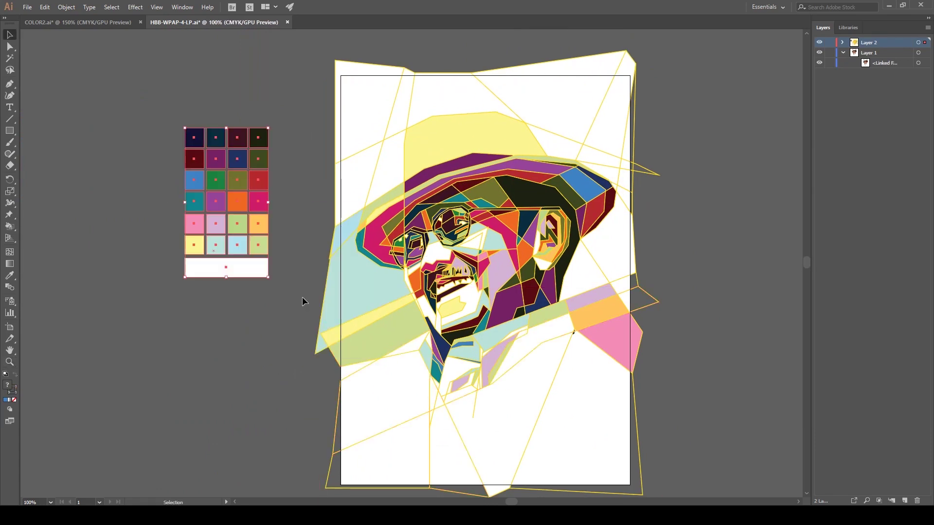
Turn the pale cyan face white and the yellow mouth region lavender.
left_click(652, 170)
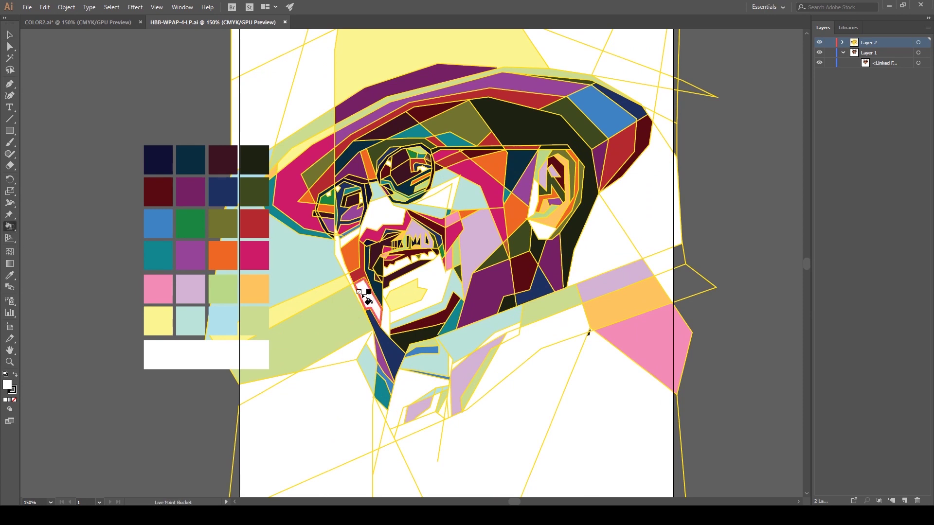
left_click(464, 202)
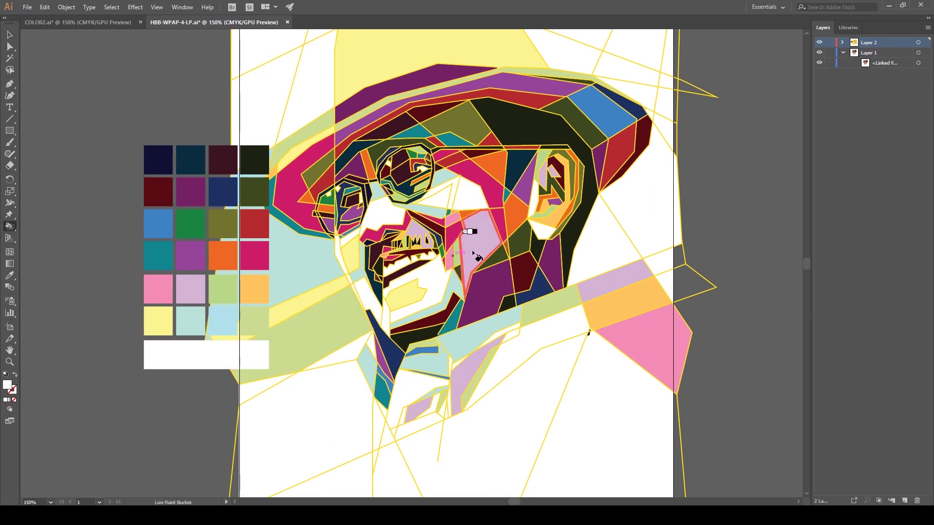
left_click(410, 296)
mouse_move(477, 229)
left_mouse_down()
mouse_move(519, 266)
mouse_move(421, 255)
left_mouse_up()
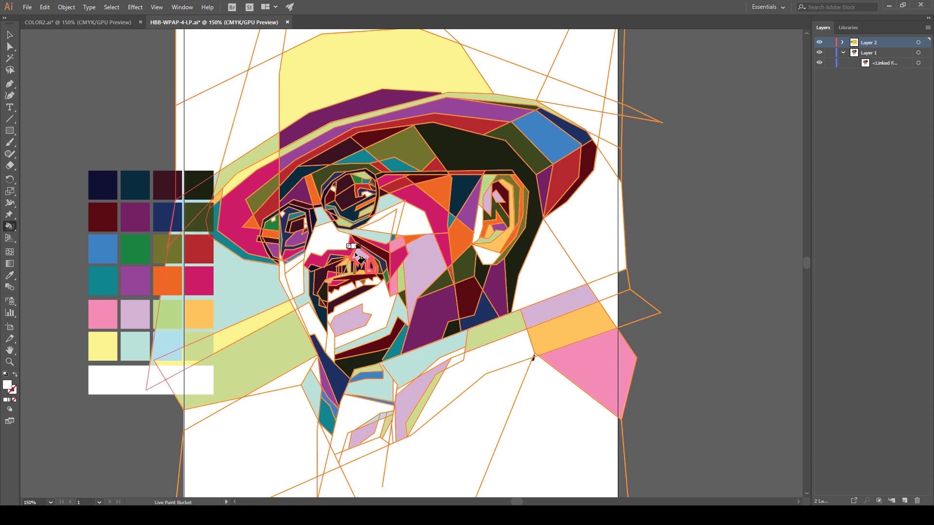
Zoom out on the portrait and place the swatch grid beside the artboard's top-left.
key("z")
key("ctrl+minus")
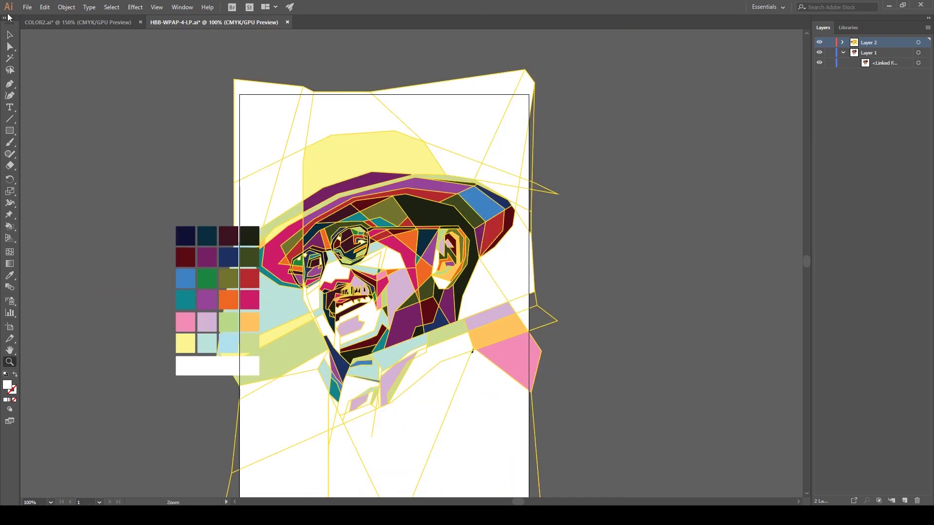
key("v")
left_click_drag(218, 292, 144, 145)
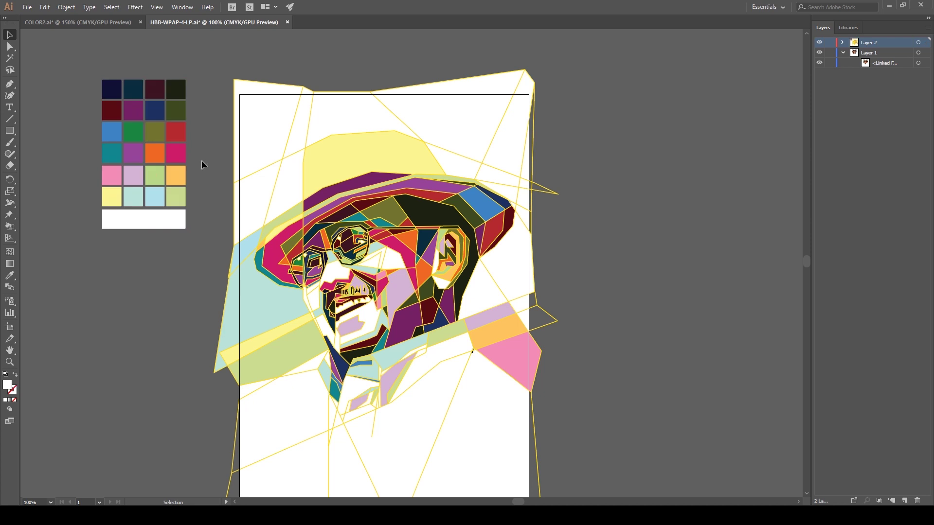
Fill the facet right of the face orange and the facets beside the hat brim with light blue and light green.
left_click(9, 226)
left_click(481, 295)
left_click(515, 253)
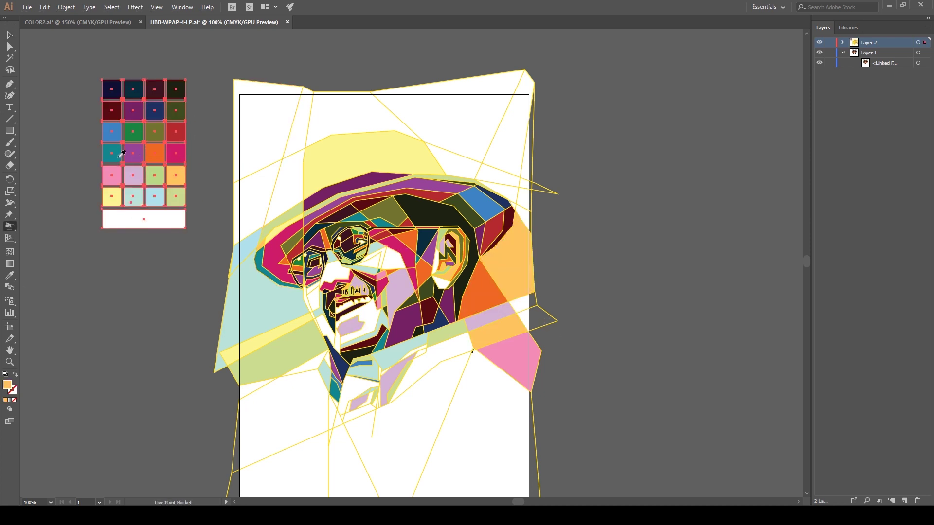
left_click(521, 188)
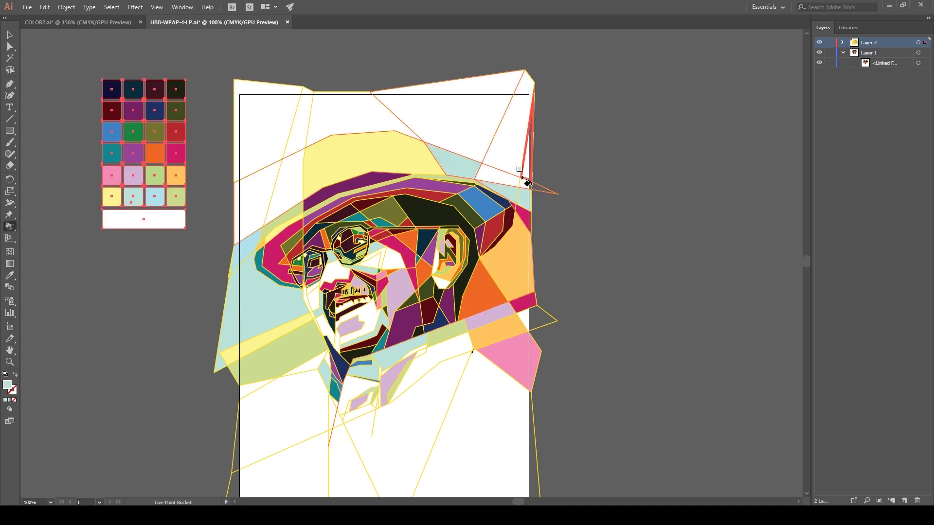
left_click(523, 184)
left_click(132, 196, "alt")
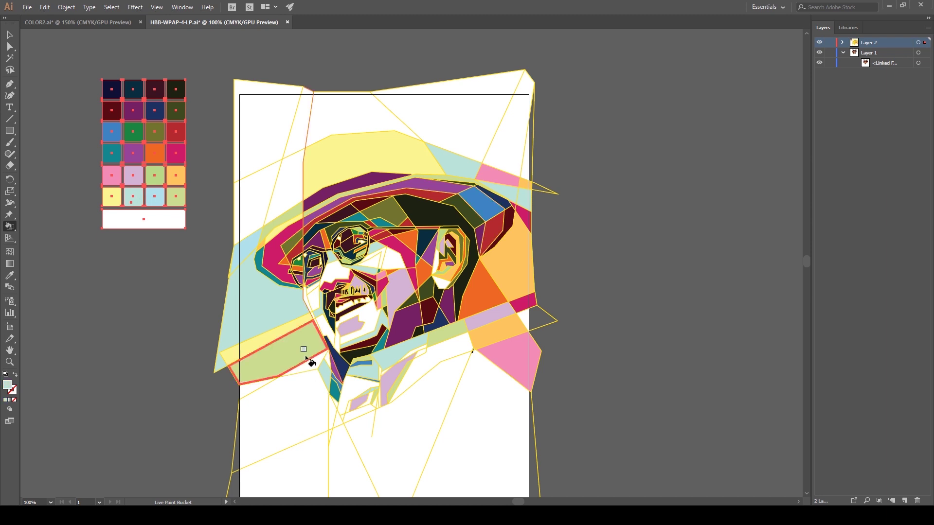
left_click(320, 326, "alt")
key("v")
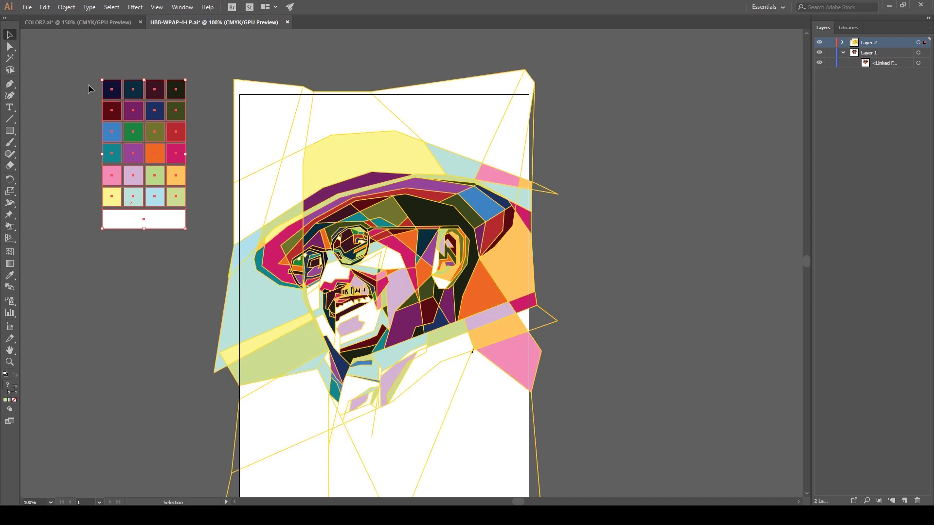
Preview the portrait with strokes hidden, then restore the outline strokes.
left_click(255, 86)
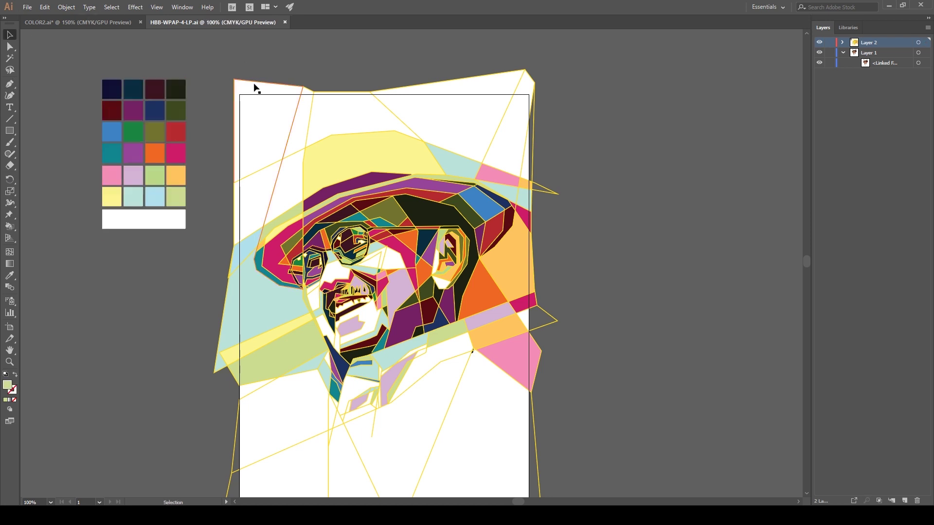
left_click(618, 282)
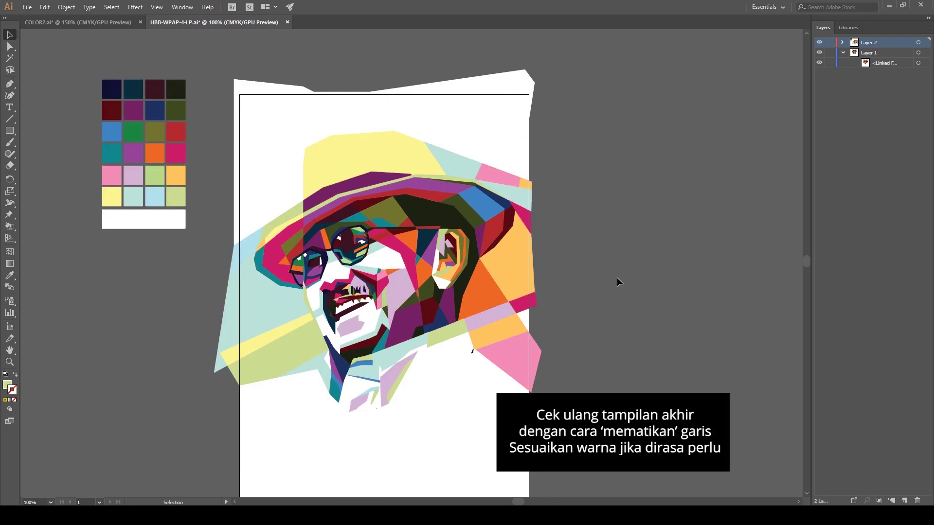
key("ctrl+z")
left_click(468, 307)
key("k")
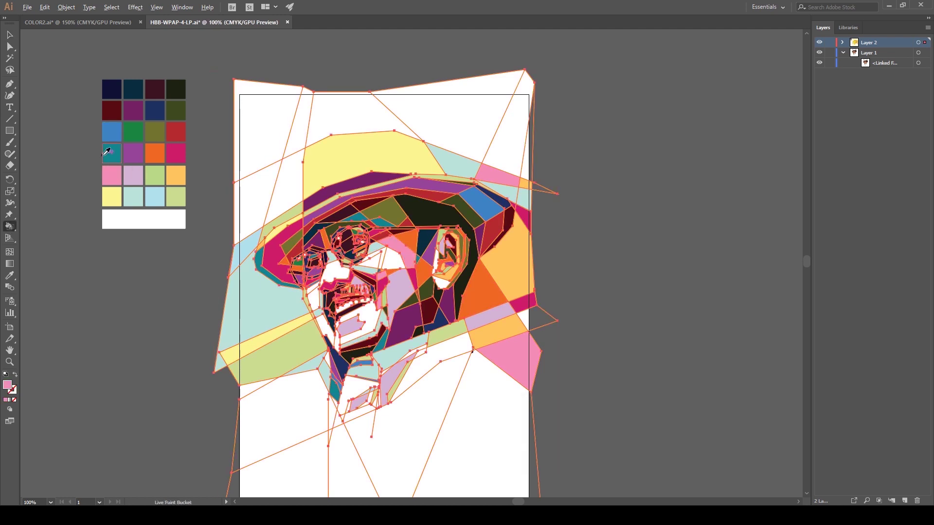
key("v")
left_click(620, 156)
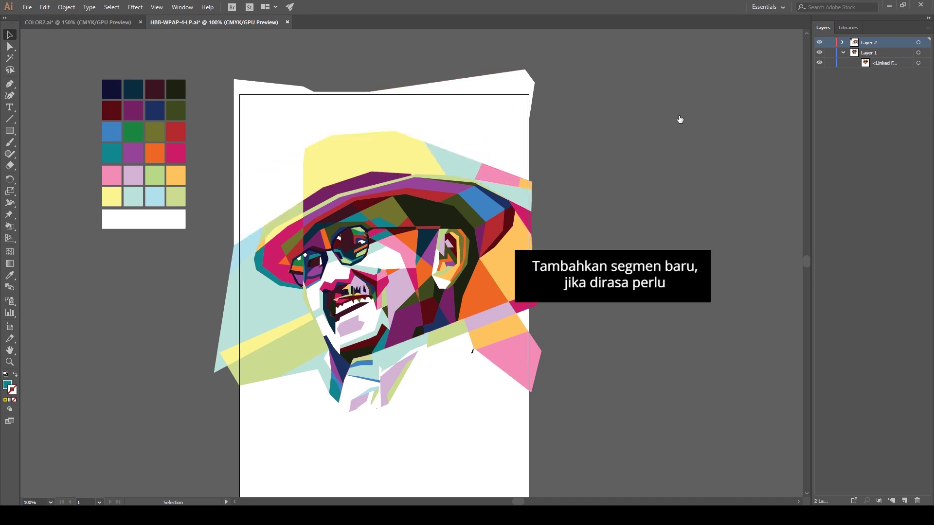
key("ctrl+z")
Repaint the light-blue and pink brim facets white.
left_click(9, 226)
left_click(144, 218, "alt")
left_click(452, 155)
left_click(499, 175)
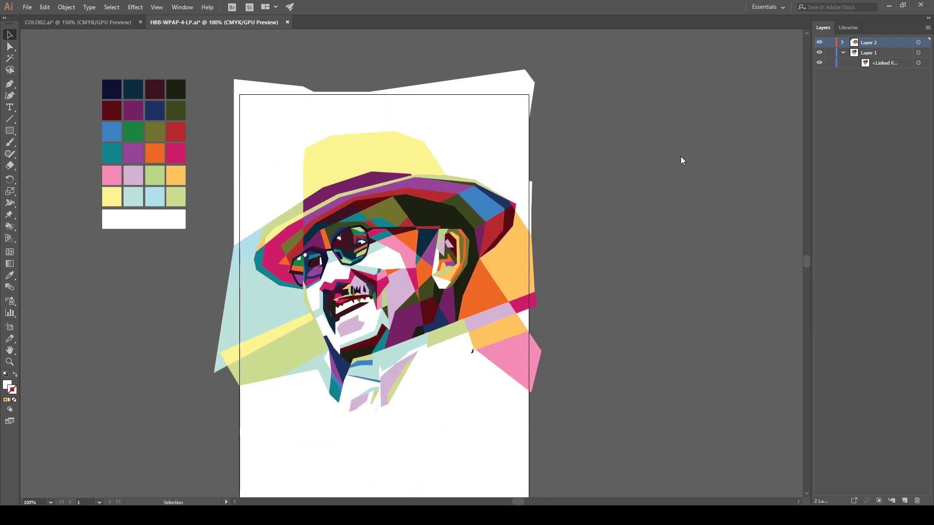
key("ctrl+z")
Draw a new dividing line from the hat up to the artboard's top edge and back down onto the crown.
left_click(323, 187)
left_click(336, 93)
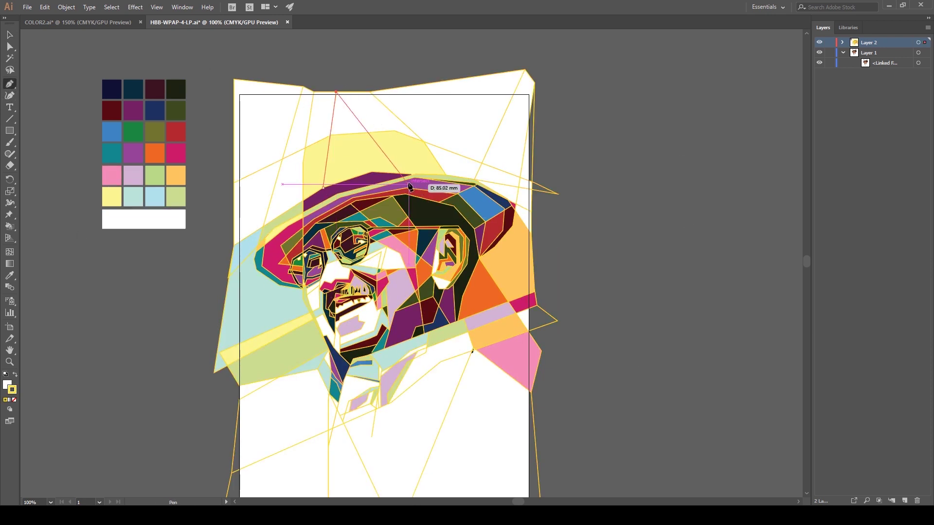
left_click(394, 131)
left_click(411, 177)
key("v")
key("slash")
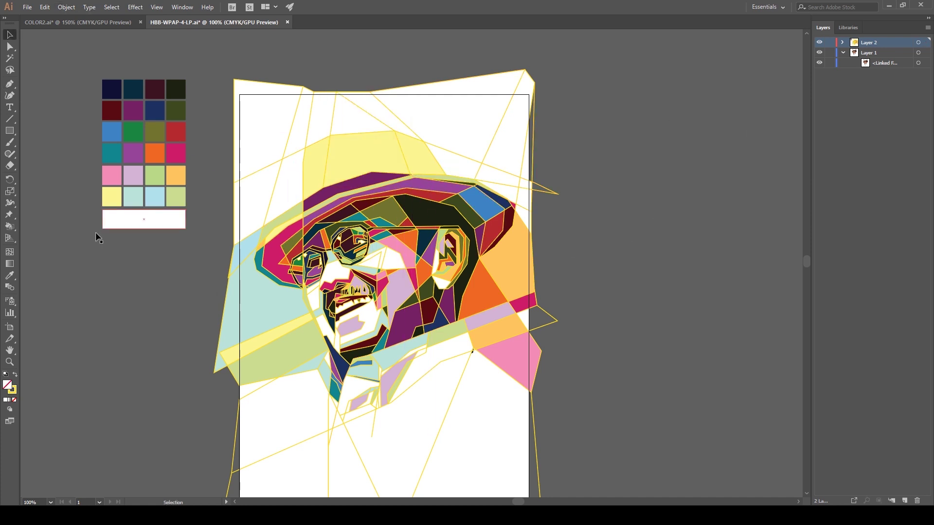
Pick the mint swatch and select the whole artwork including the new path.
key("k")
left_click(133, 197, "alt")
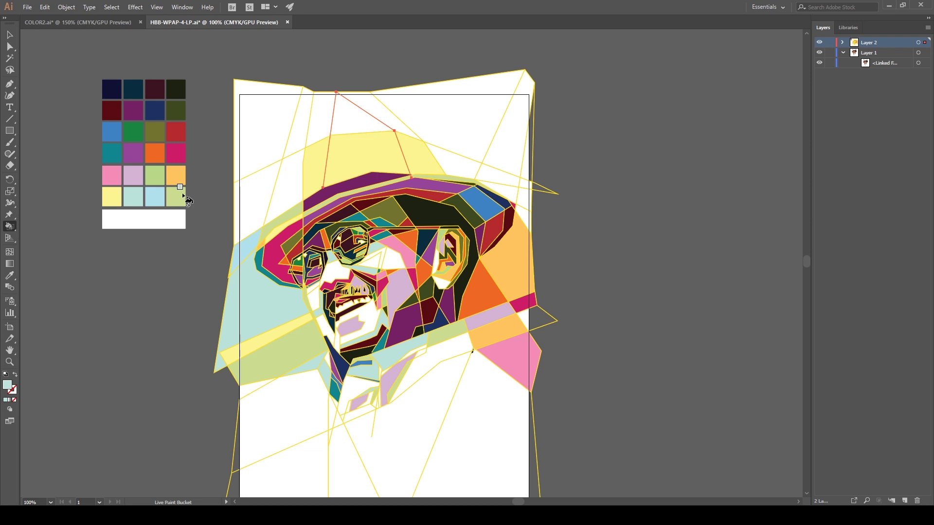
key("v")
left_click(267, 92)
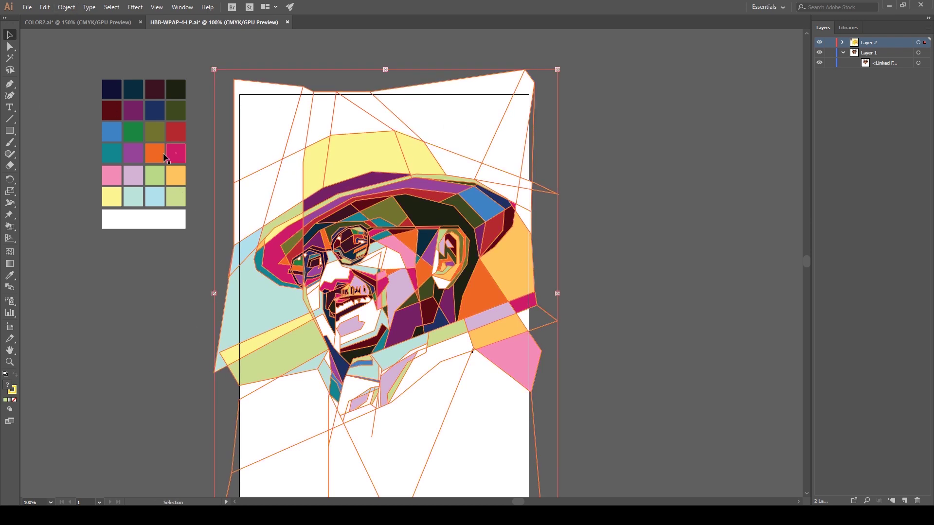
Merge the new hat path into the live paint, and fill its left strip orange and top-right facet pink.
key("k")
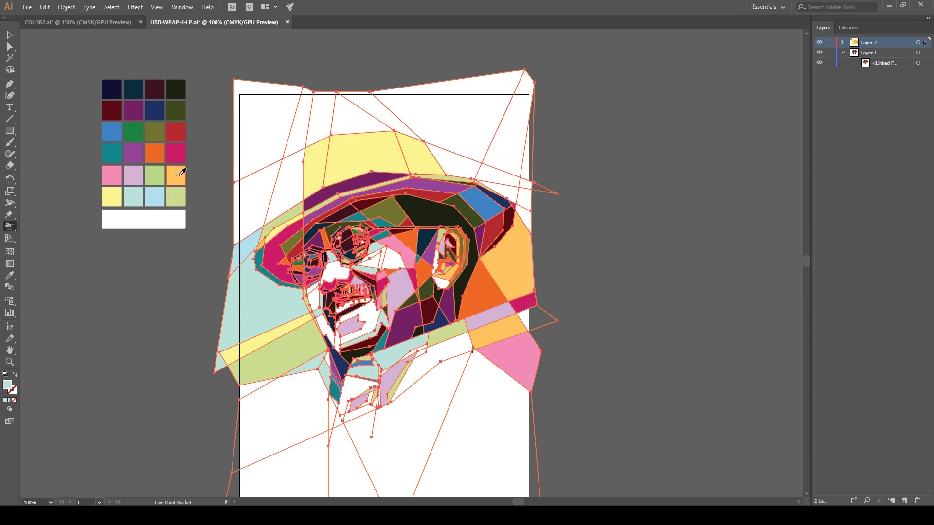
left_click(317, 168)
left_click(420, 156)
key("v")
key("ctrl+a")
left_click(602, 154)
Fill a small hat facet yellow and pick the lilac swatch.
key("ctrl+a")
scroll(349, 455, "down", 5)
left_click(10, 226)
left_click(351, 304)
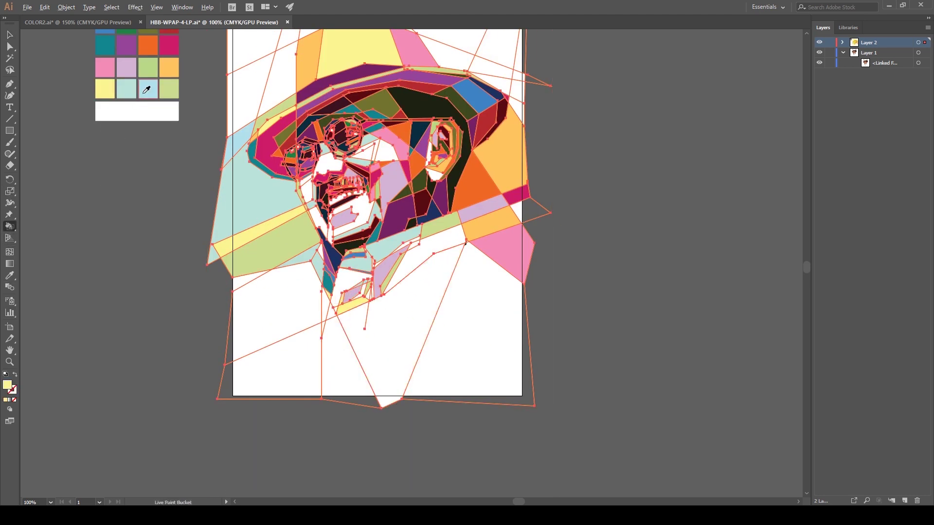
left_click(127, 72)
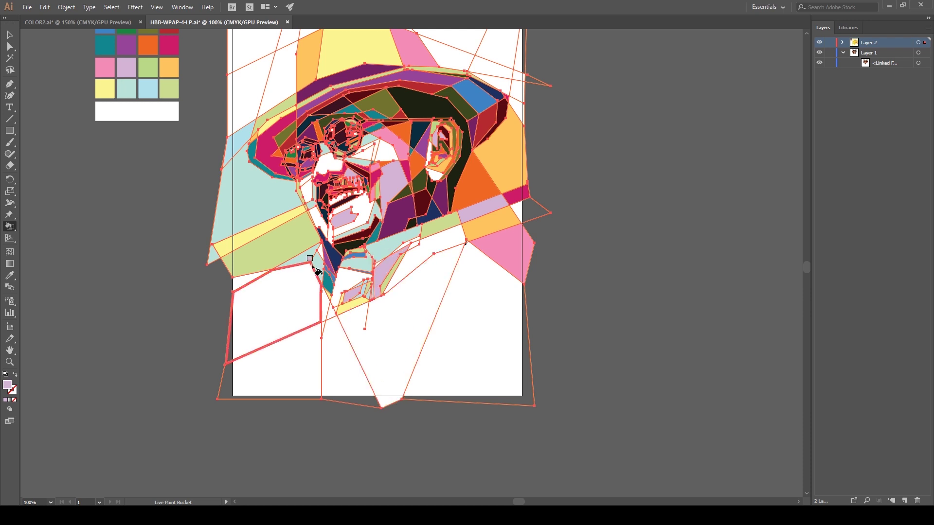
Fill the right-tip and lower-left facets pale yellow, then zoom out to see the whole page.
key("v")
left_click(664, 129)
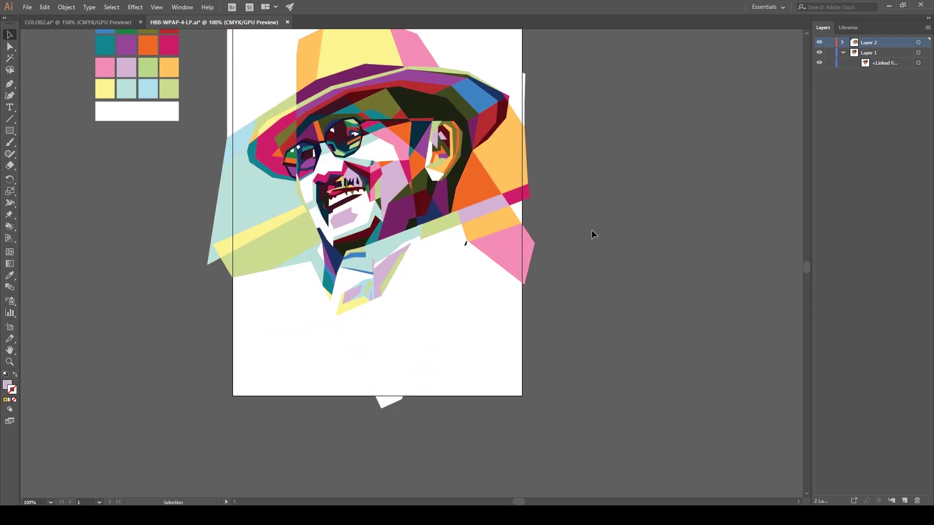
key("ctrl+z")
left_click(10, 226)
left_click(105, 88, "alt")
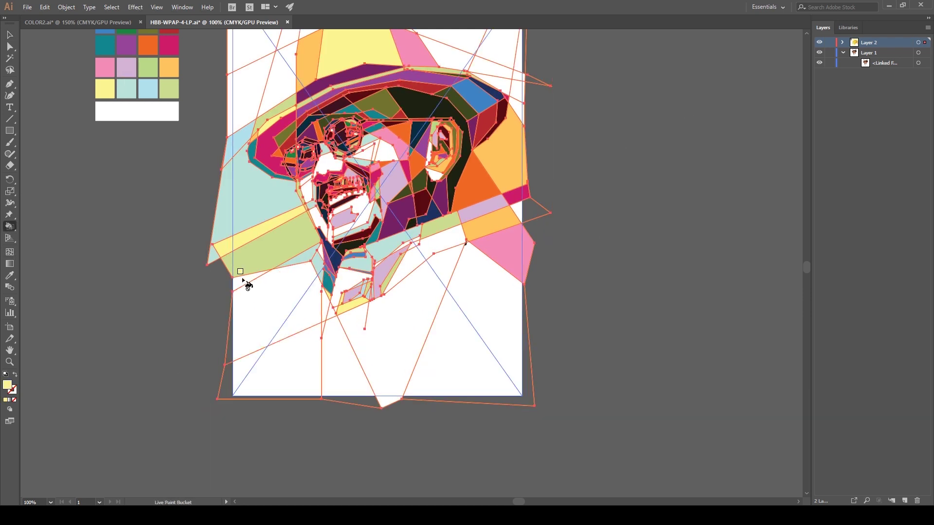
left_click(538, 213)
left_click(263, 280)
key("v")
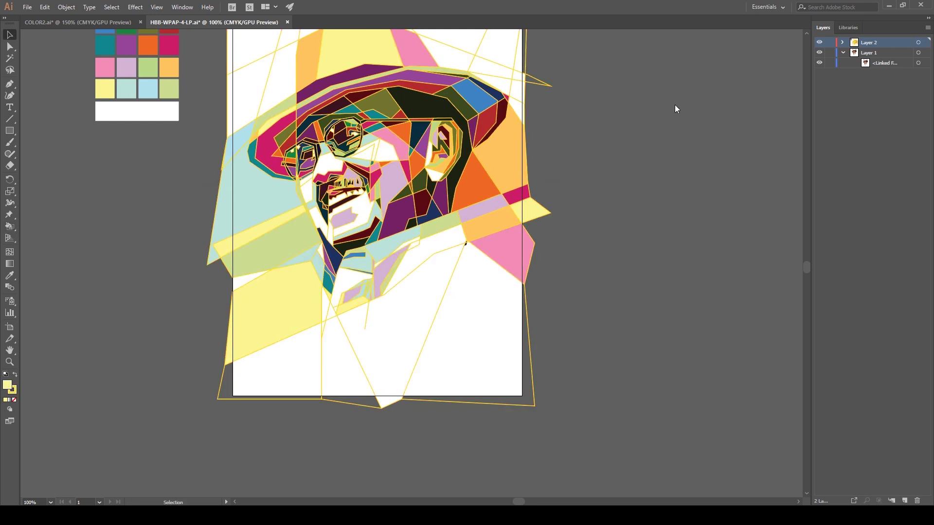
key("ctrl+minus")
Deselect, zoom in on the face and pan to centre it, then pick the white fill swatch.
key("ctrl+shift+a")
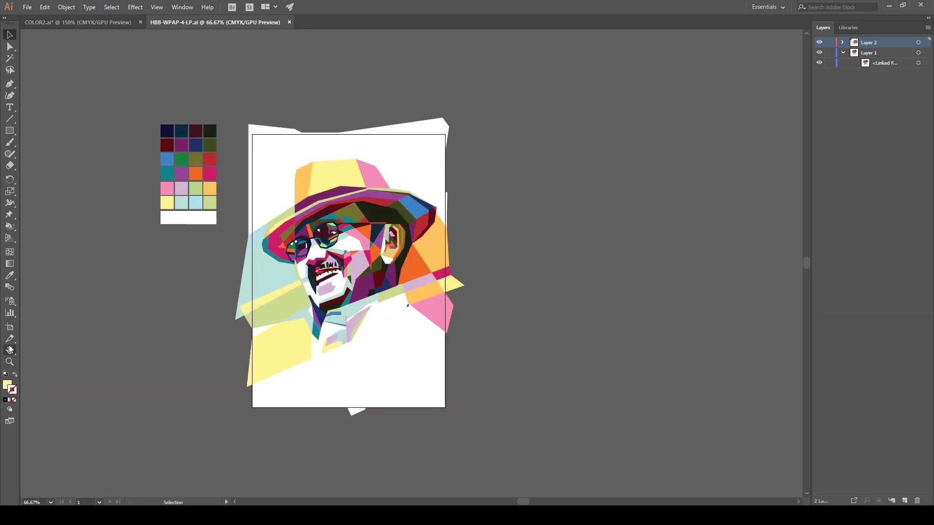
key("ctrl+plus")
left_click(366, 271)
left_click_drag(366, 271, 317, 252)
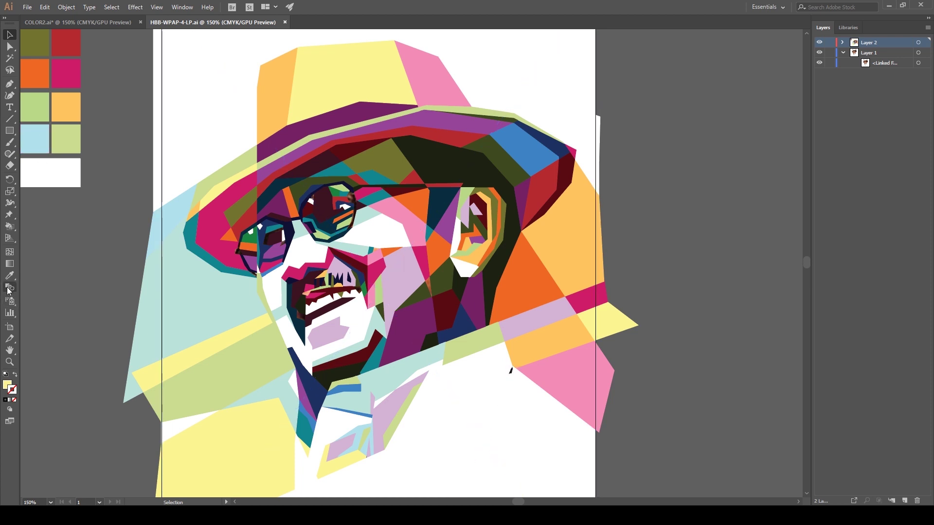
left_click(68, 169)
left_click(530, 400)
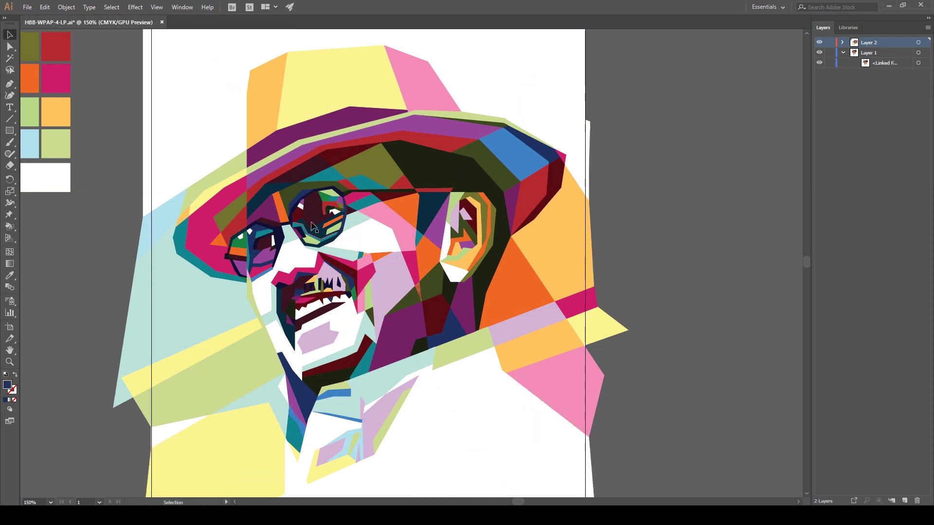